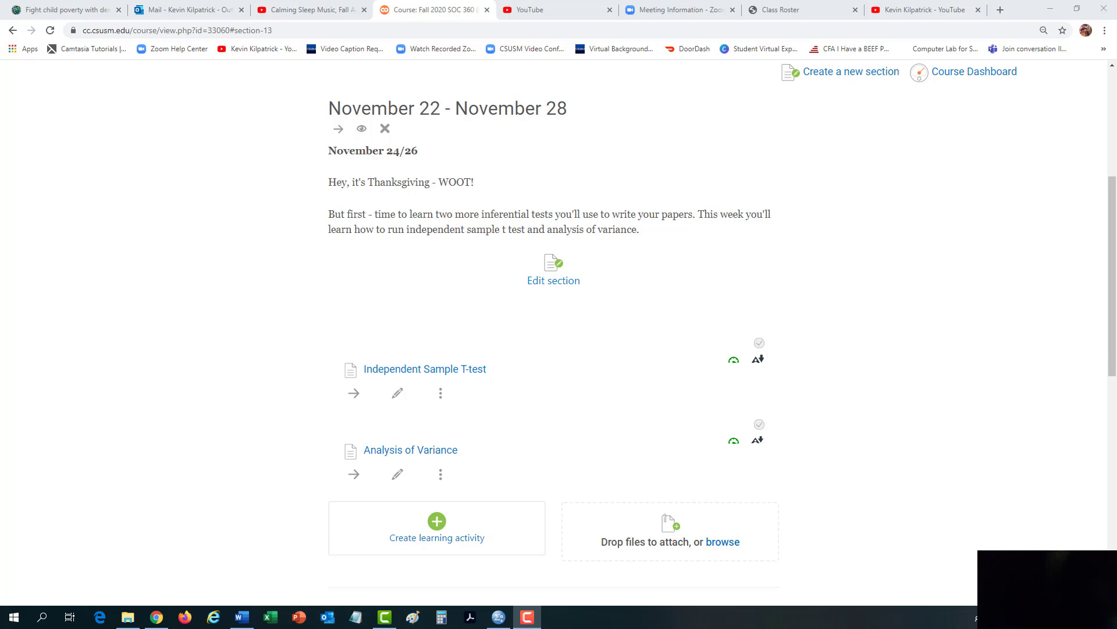
Switch to SPSS and examine the value codes of the gunlaw and hvymetal variables
click(499, 617)
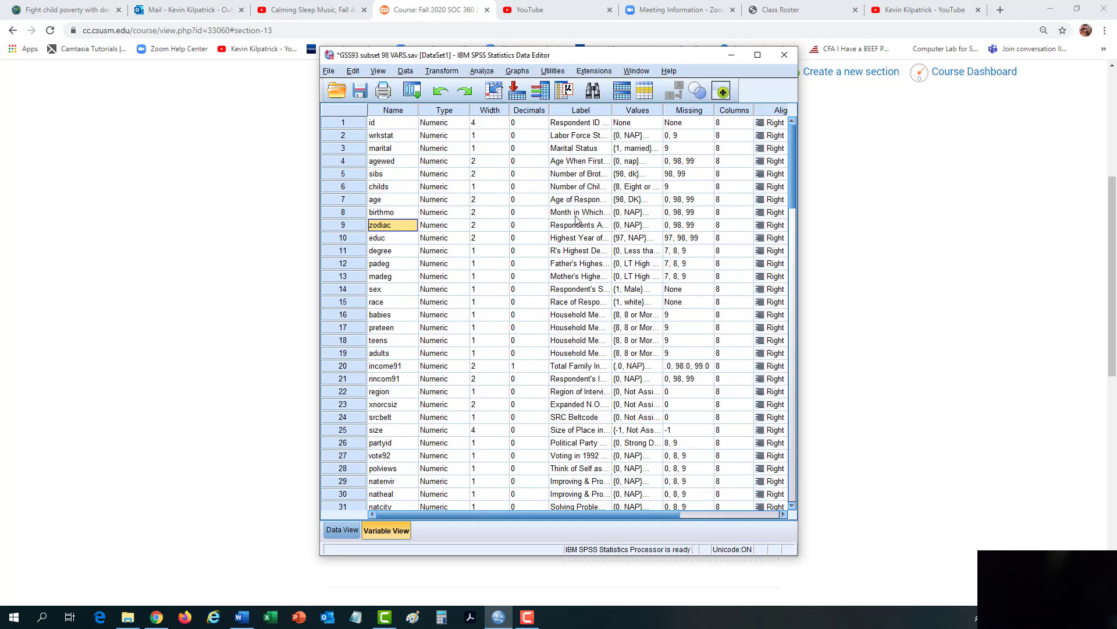
click(543, 90)
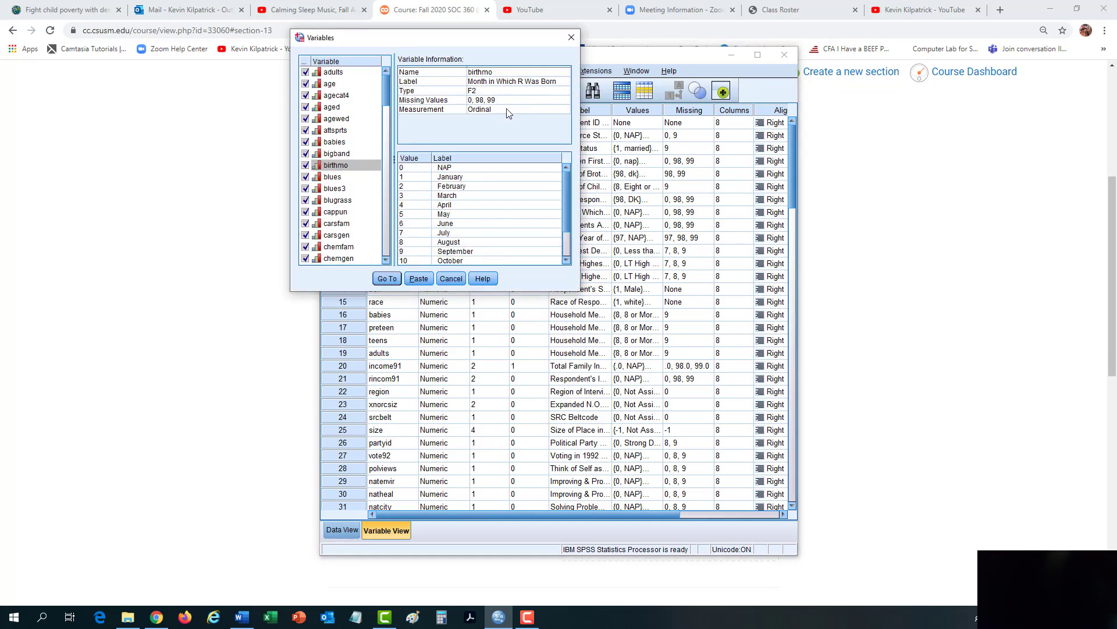
click(388, 215)
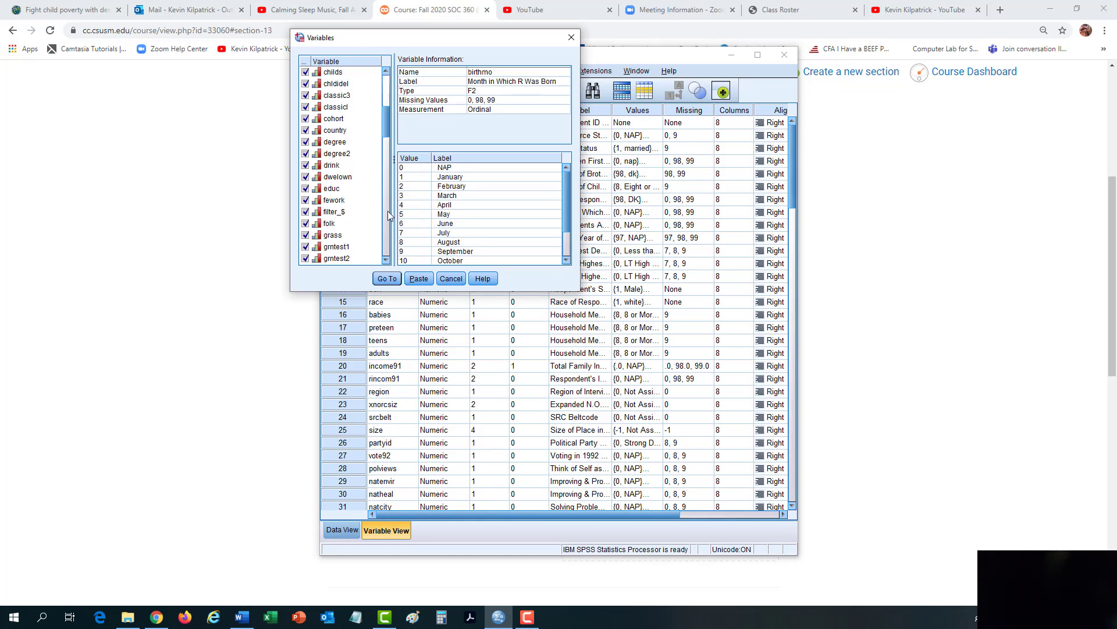
click(389, 215)
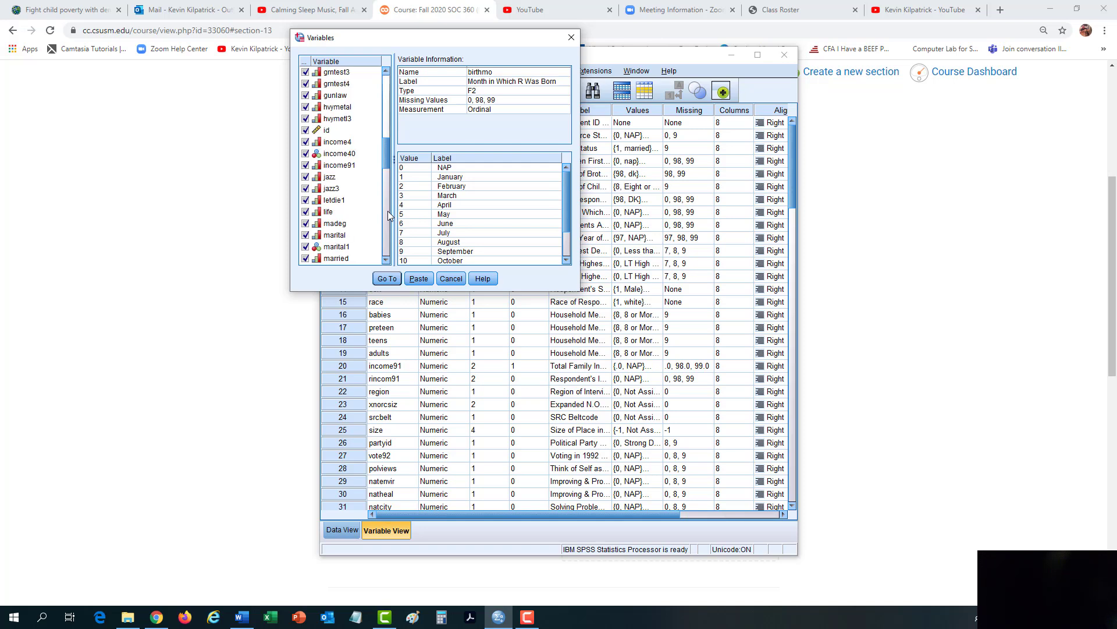
click(343, 96)
ctrl+click(342, 109)
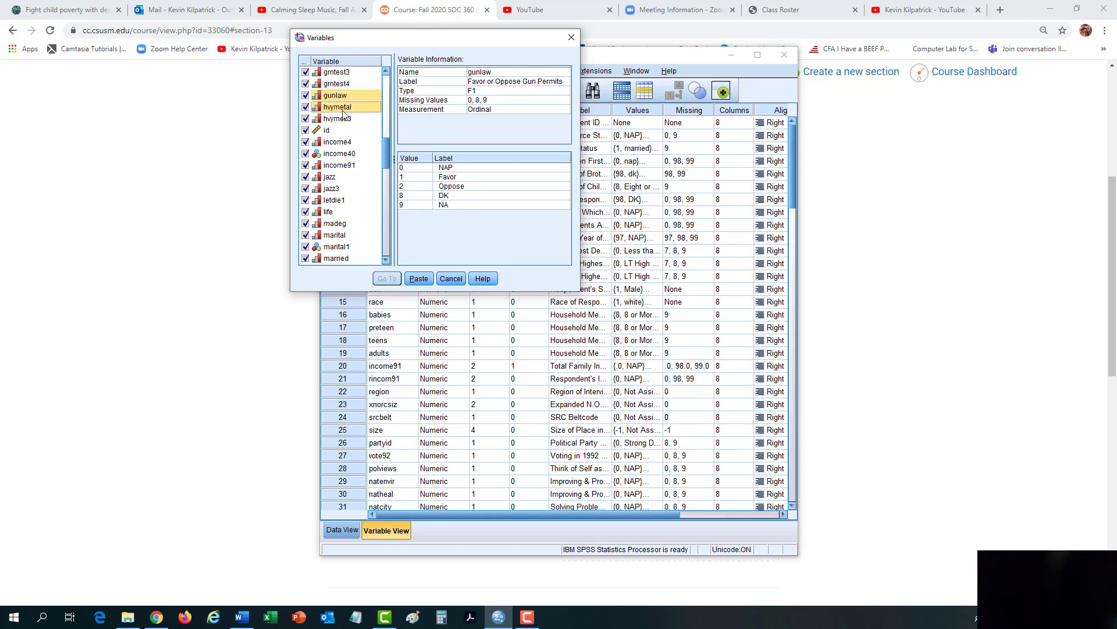
click(343, 111)
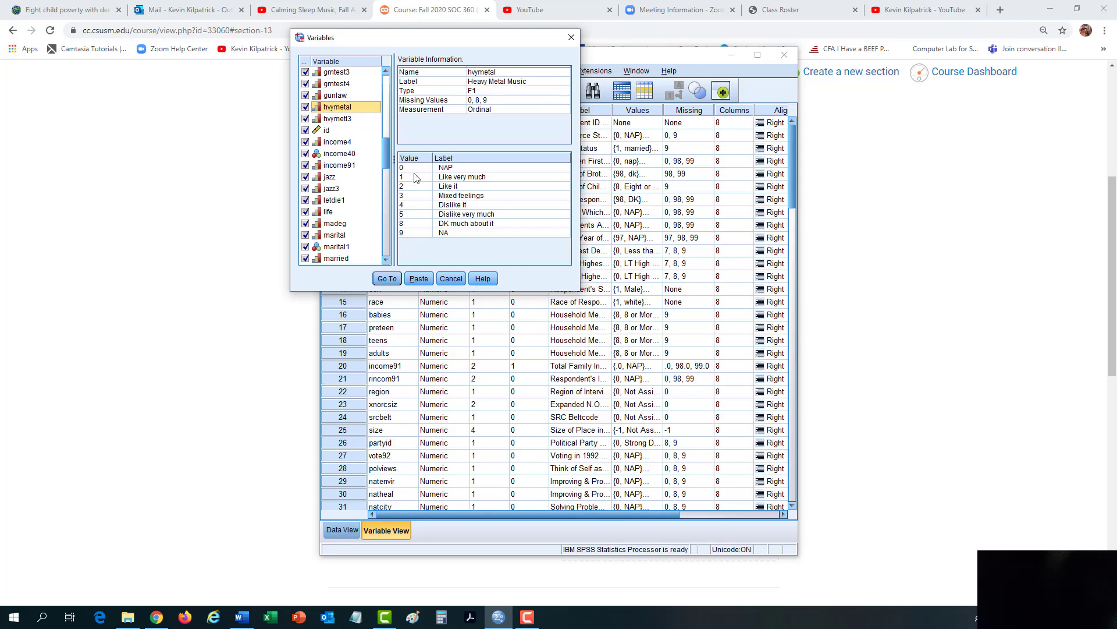
click(451, 278)
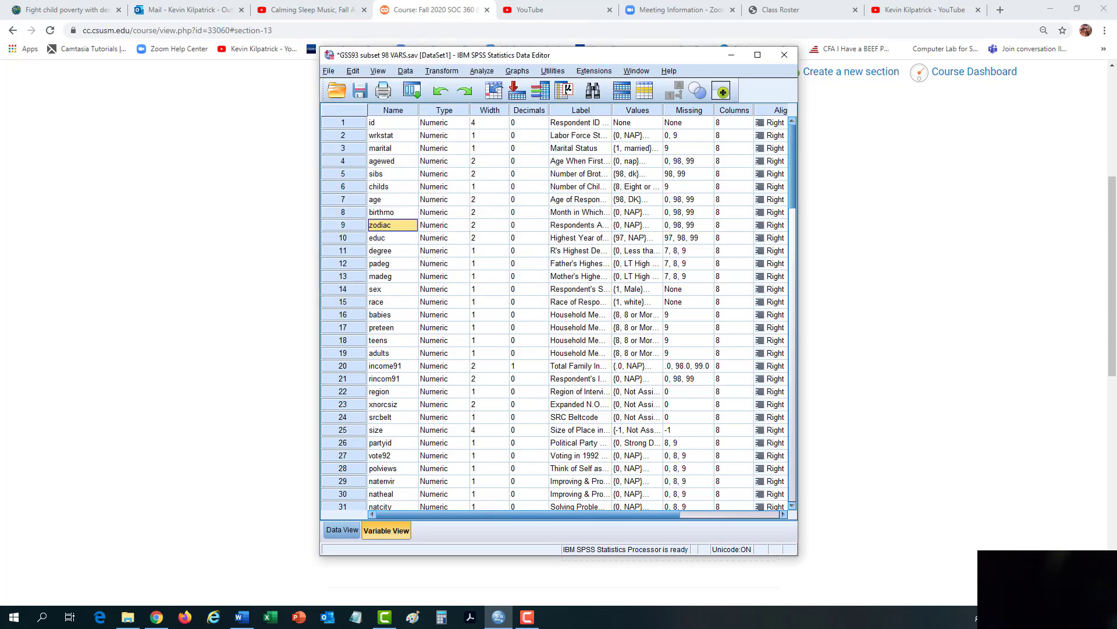
Return to the course page, download the Independent Sample T-test document and open it in Word with editing enabled
mouse_move(512, 610)
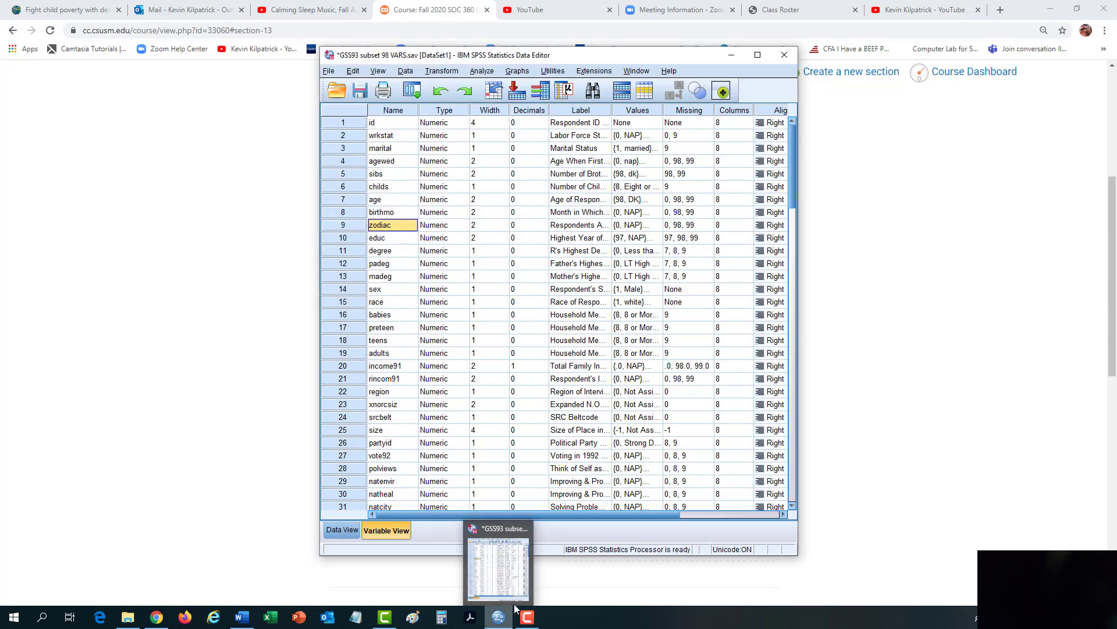
click(735, 57)
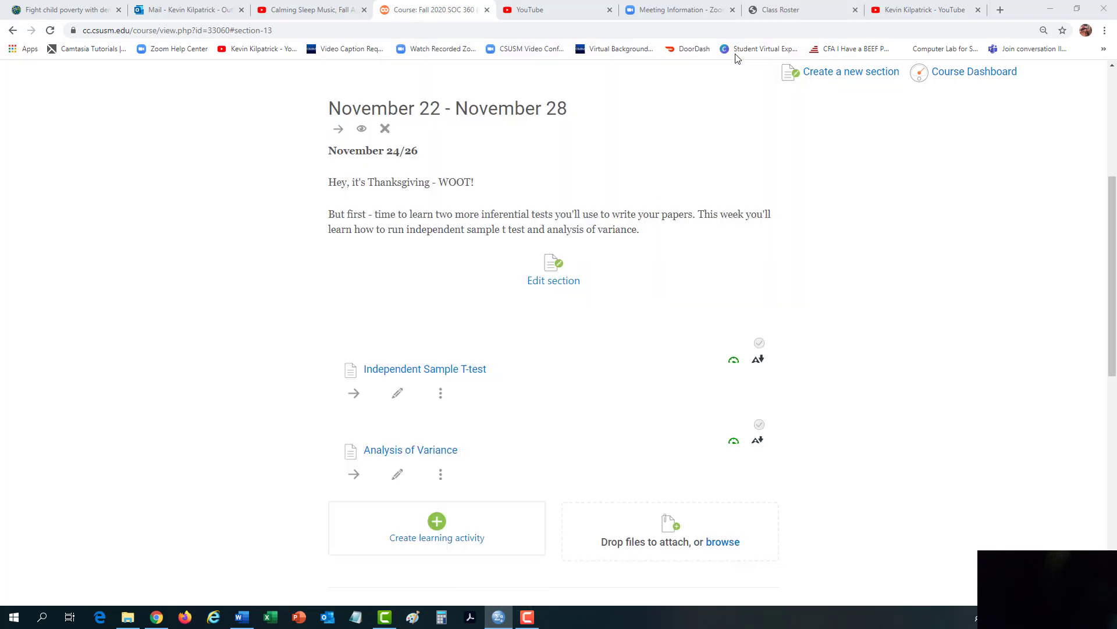
click(460, 376)
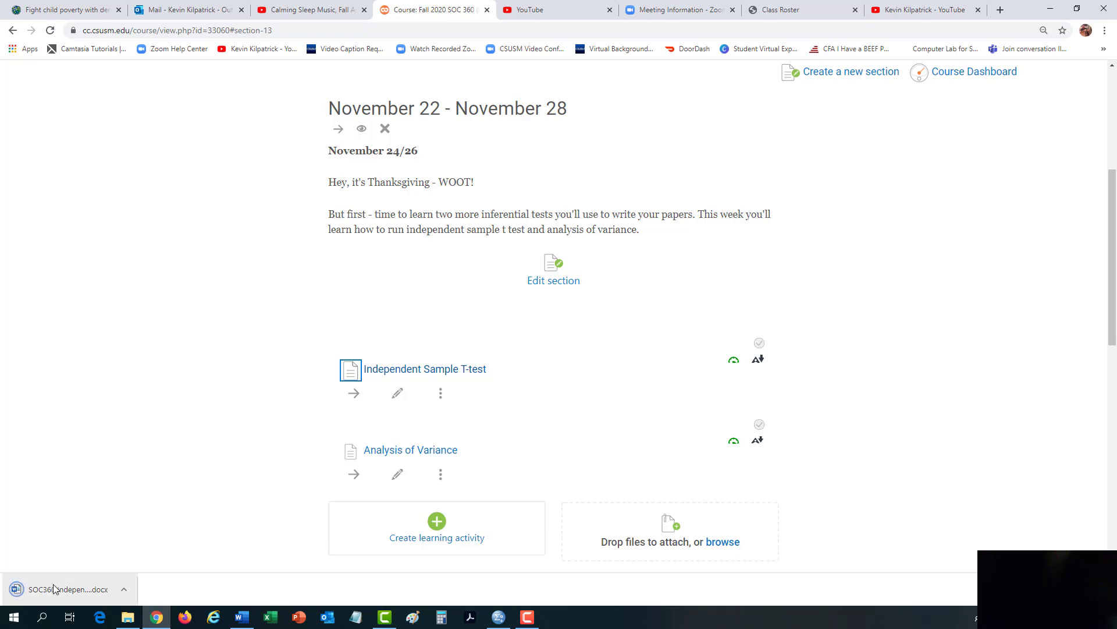
click(54, 589)
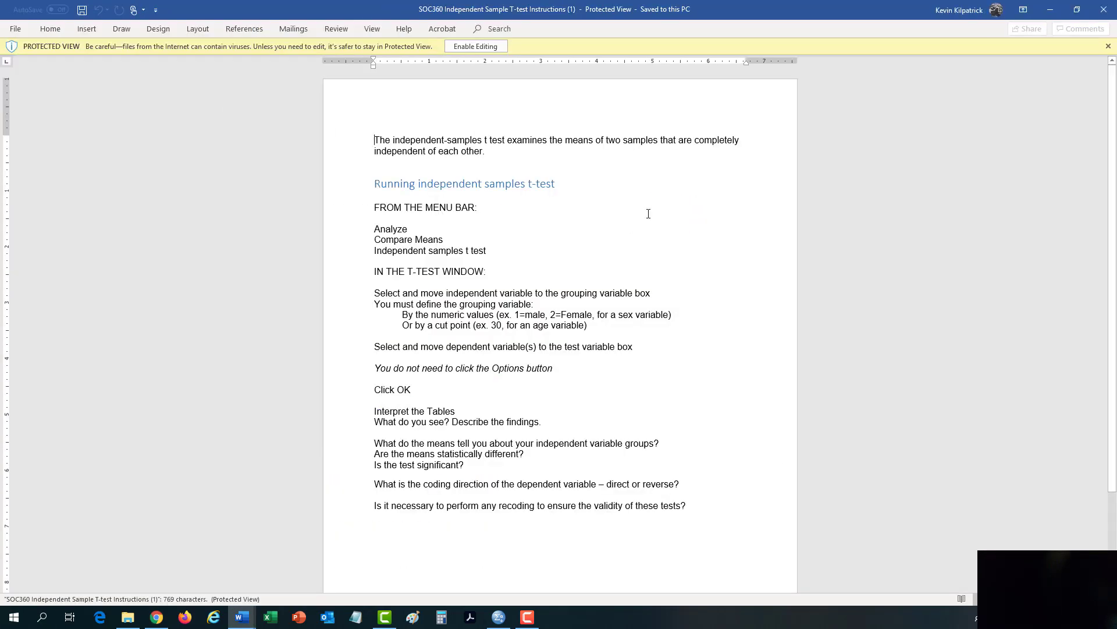
click(471, 48)
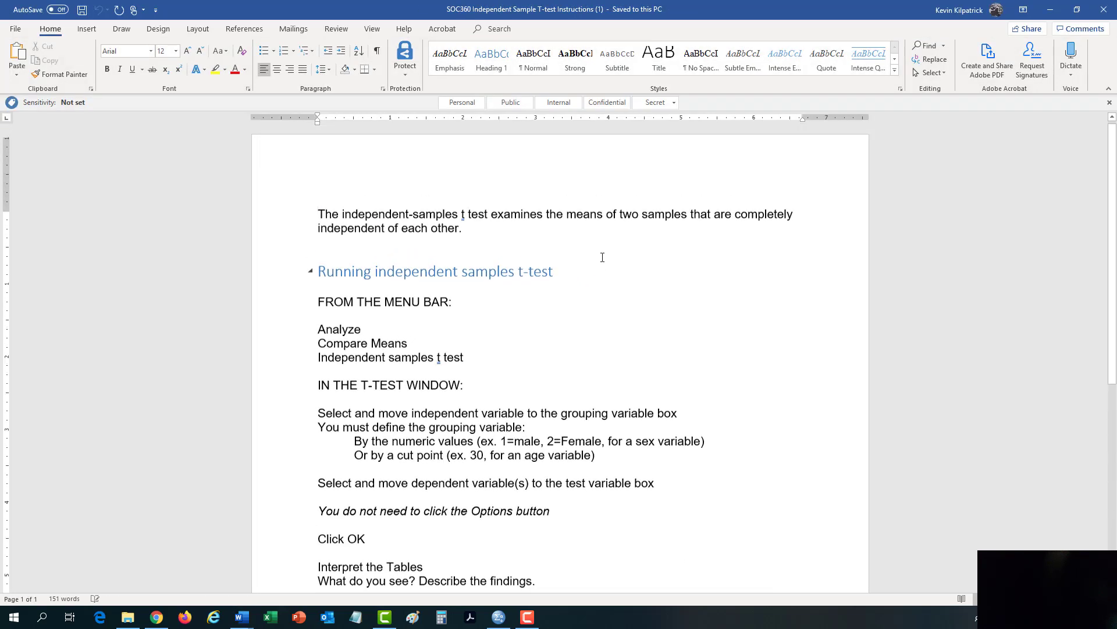
Read the test definition and the command path for running it, highlighting the test name, Compare Means and Independent samples t test
scroll(602, 257, down, 2)
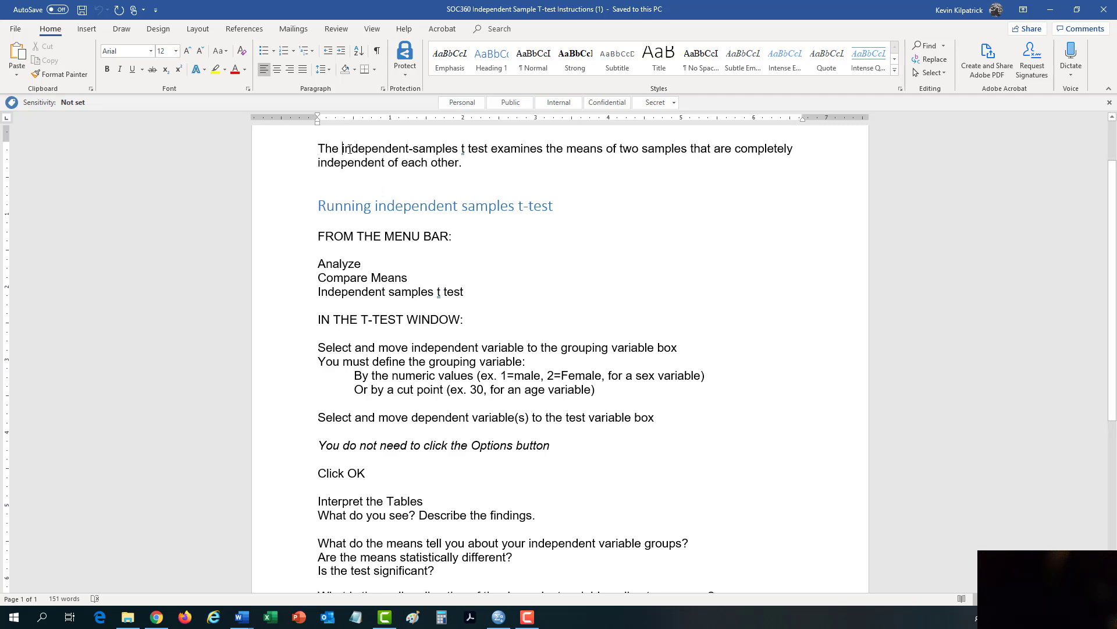
drag(343, 149, 487, 149)
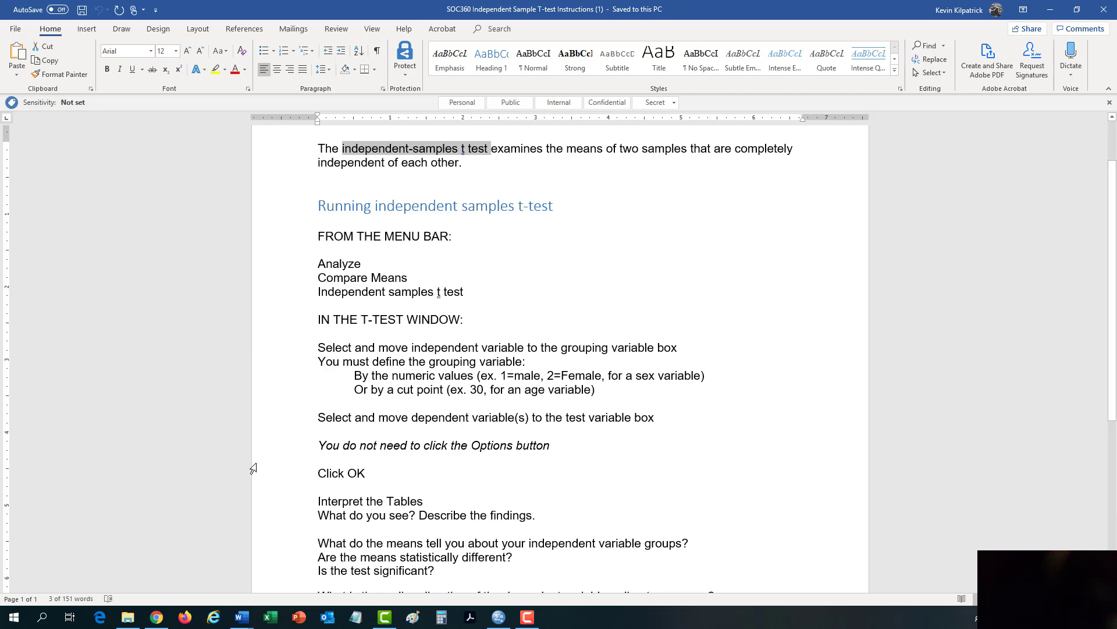
click(531, 281)
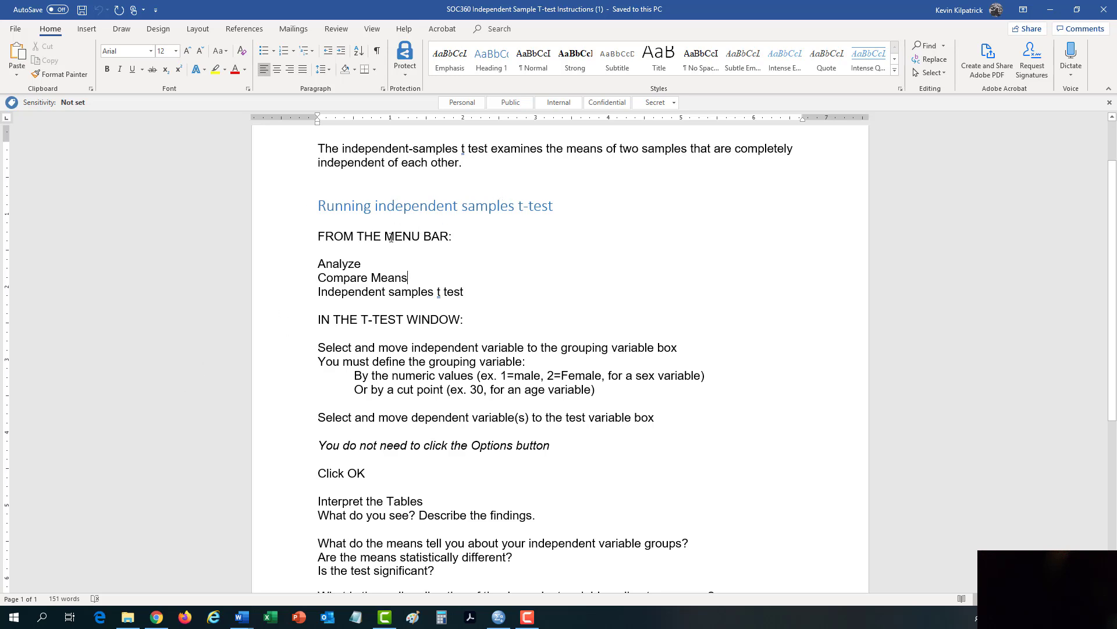
triple_click(343, 265)
click(277, 279)
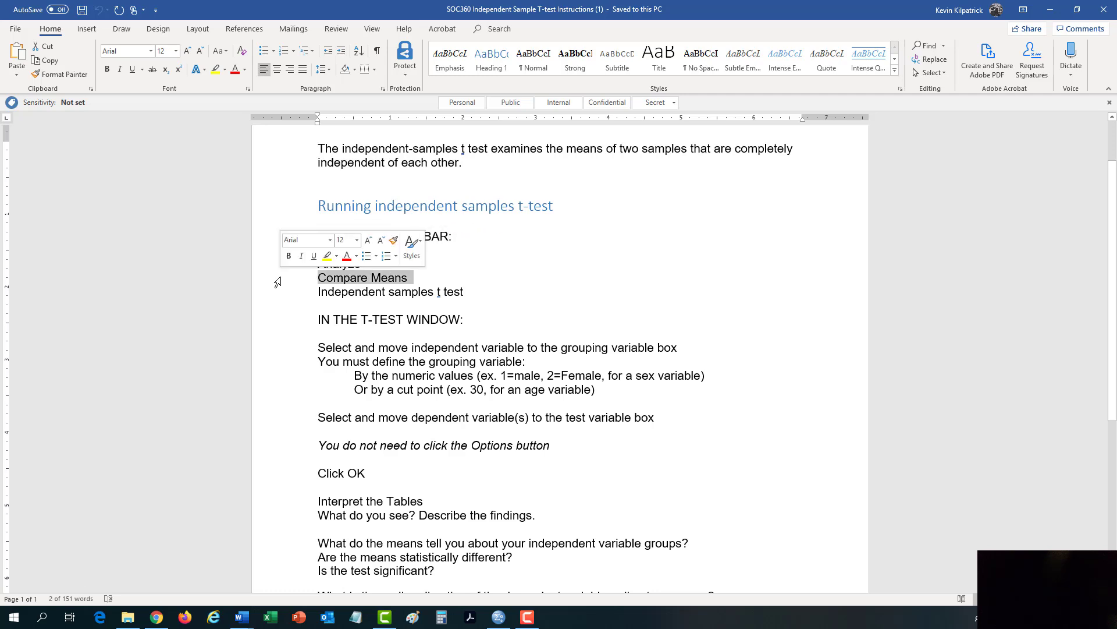
click(278, 293)
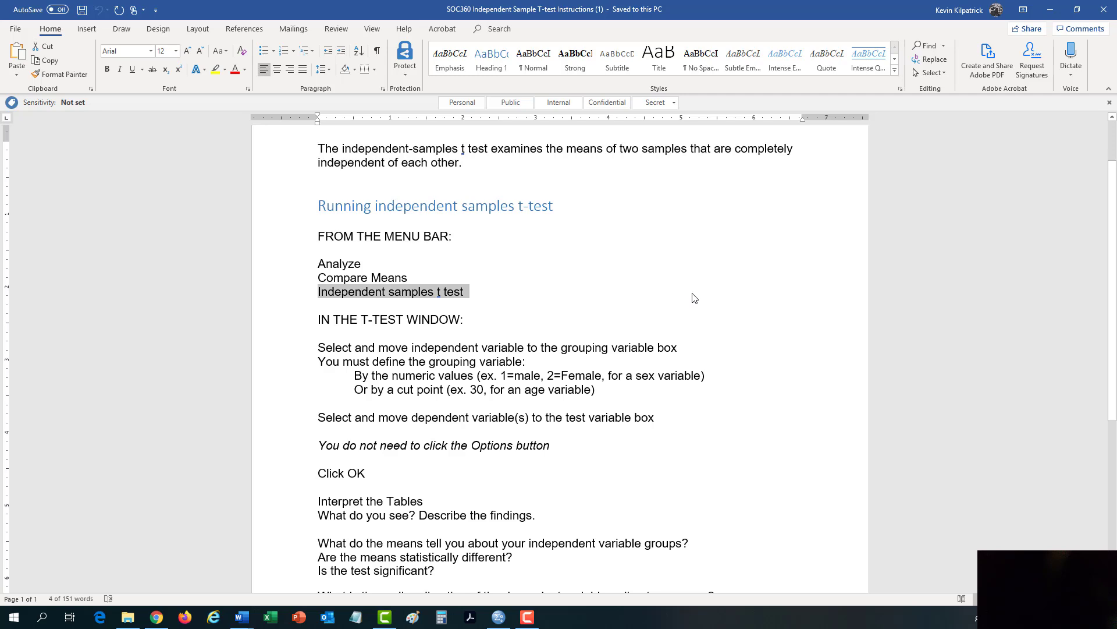
click(492, 356)
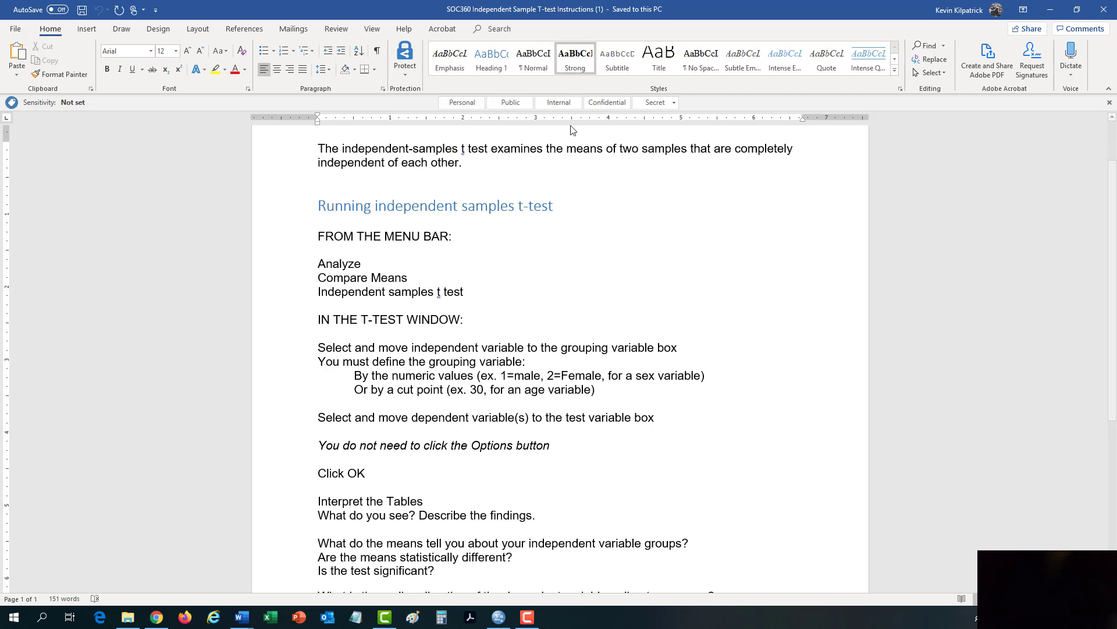
Review the T-test window instructions, highlighting the grouping variable, numeric values, cut point 30 and test variable box
double_click(582, 348)
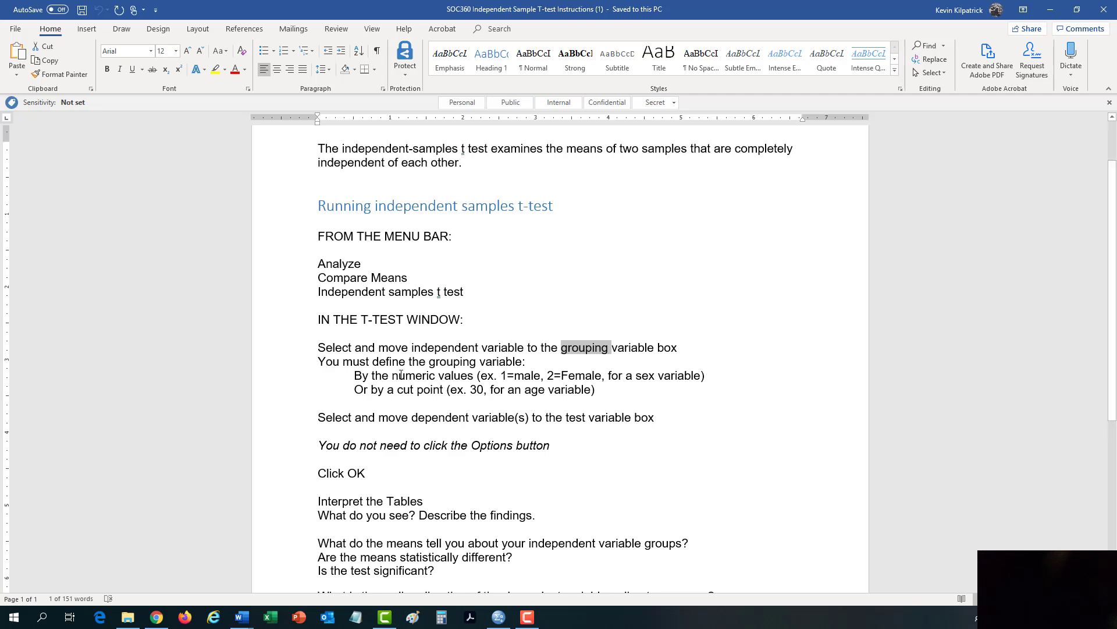
drag(391, 376, 473, 374)
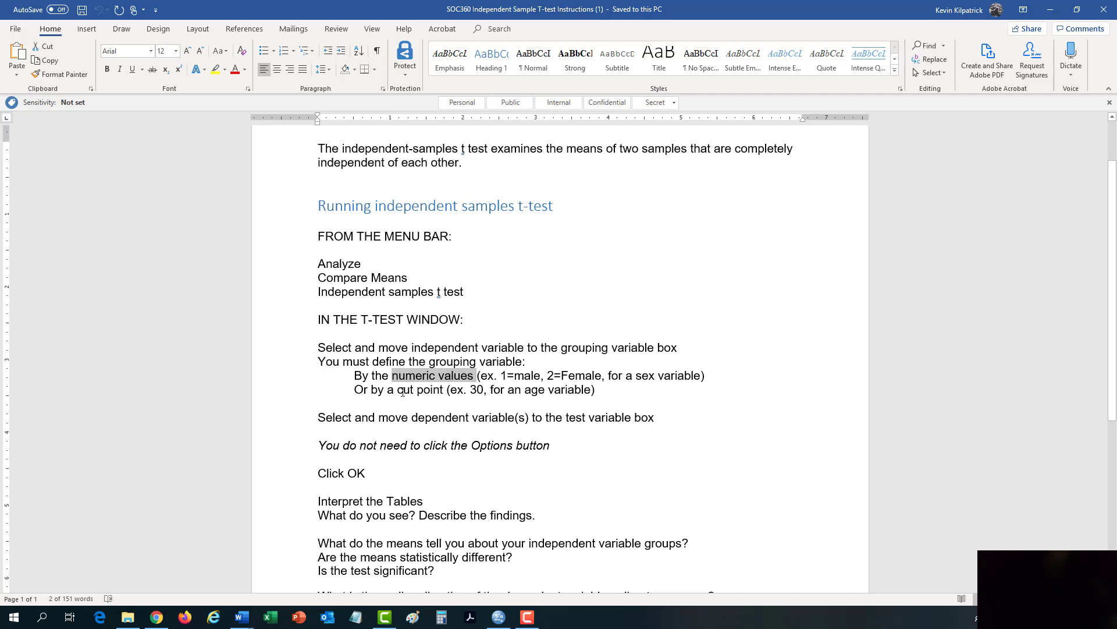
drag(400, 390, 440, 389)
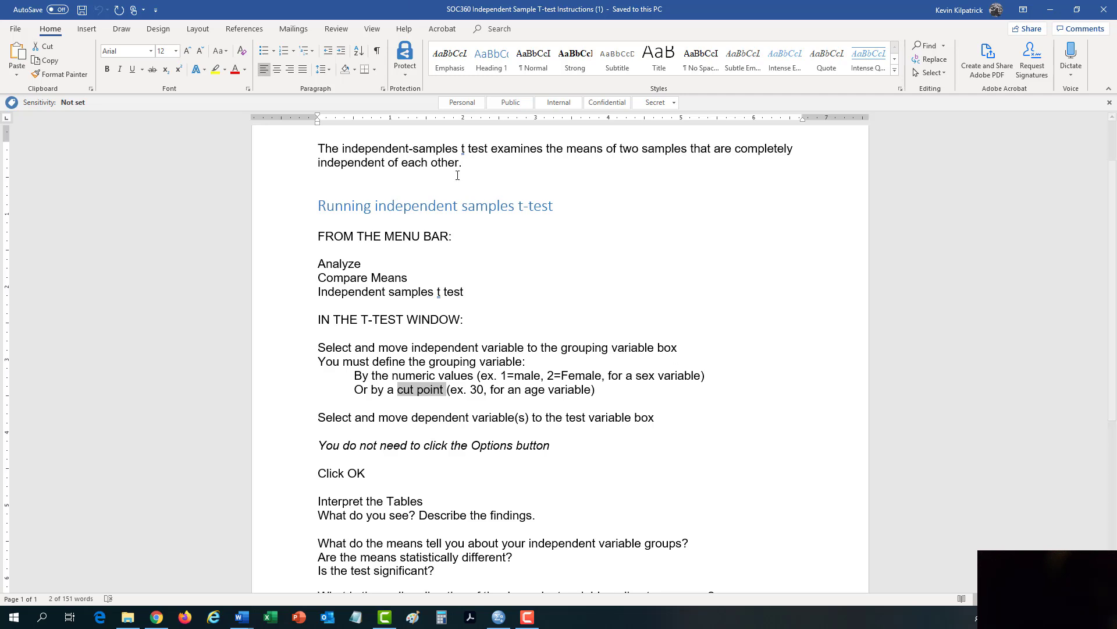
double_click(488, 389)
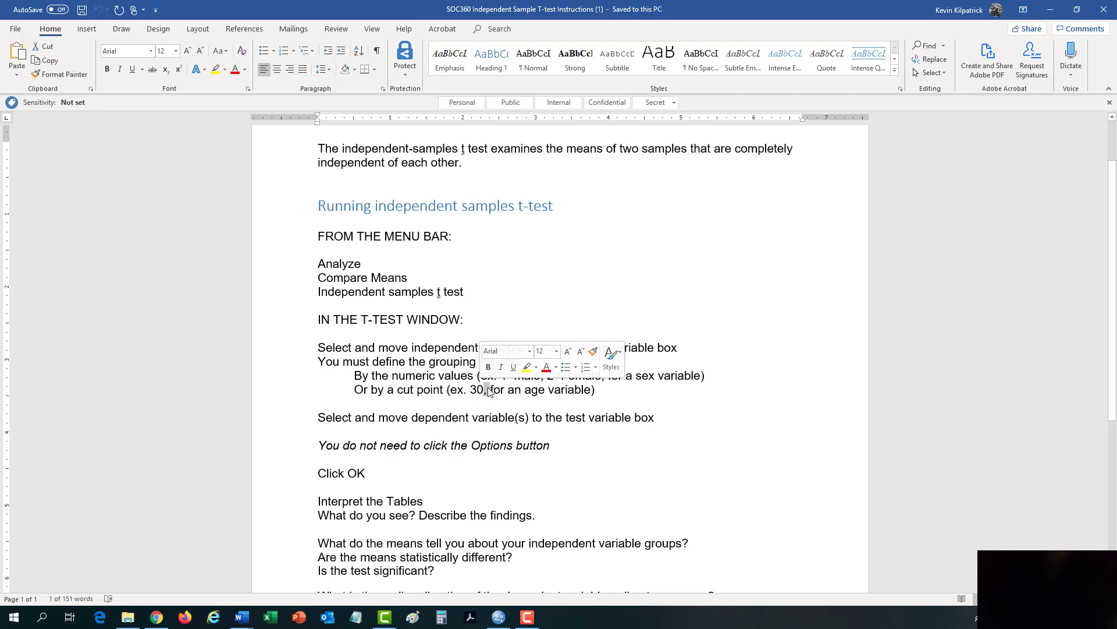
click(477, 387)
double_click(477, 388)
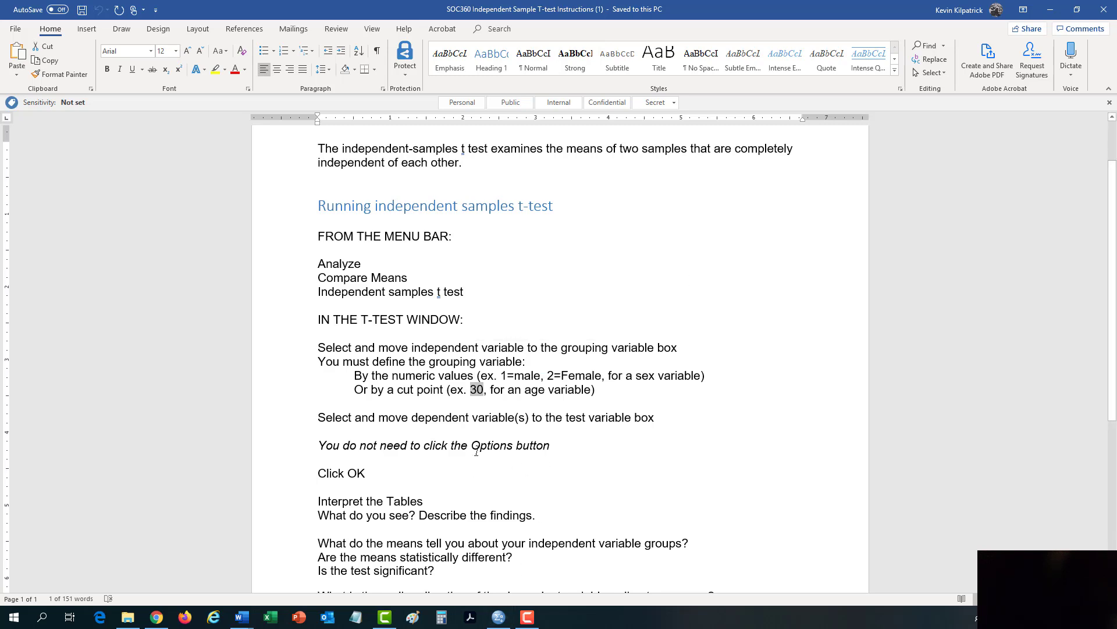
drag(420, 418, 574, 420)
click(664, 417)
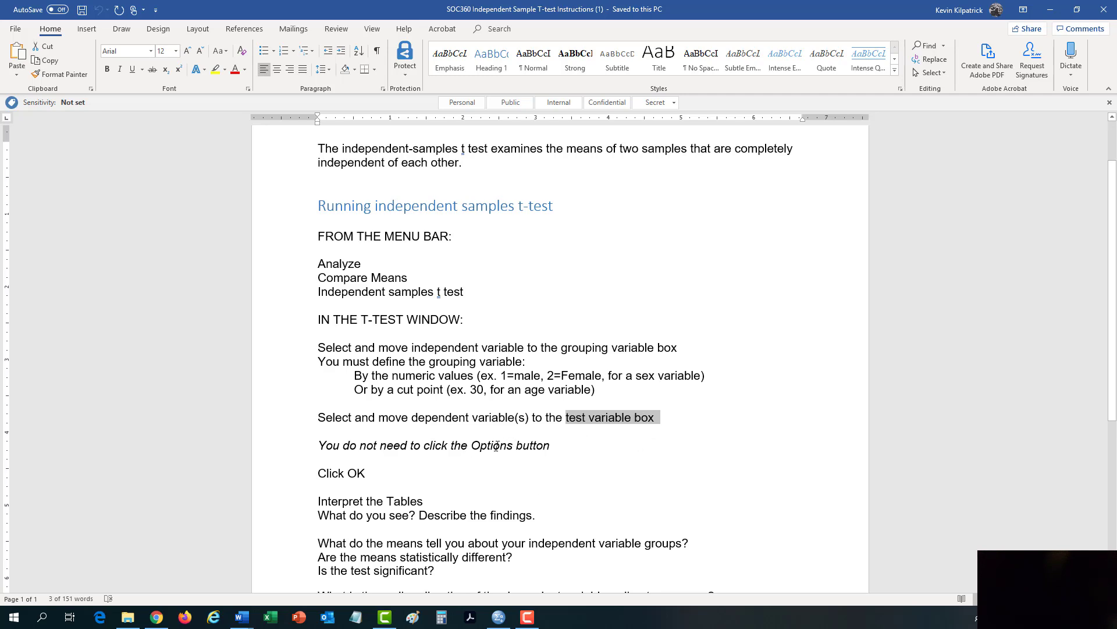
Review the interpretation questions on group means, statistical significance, coding direction and recoding, highlighting each in the document
scroll(504, 432, down, 5)
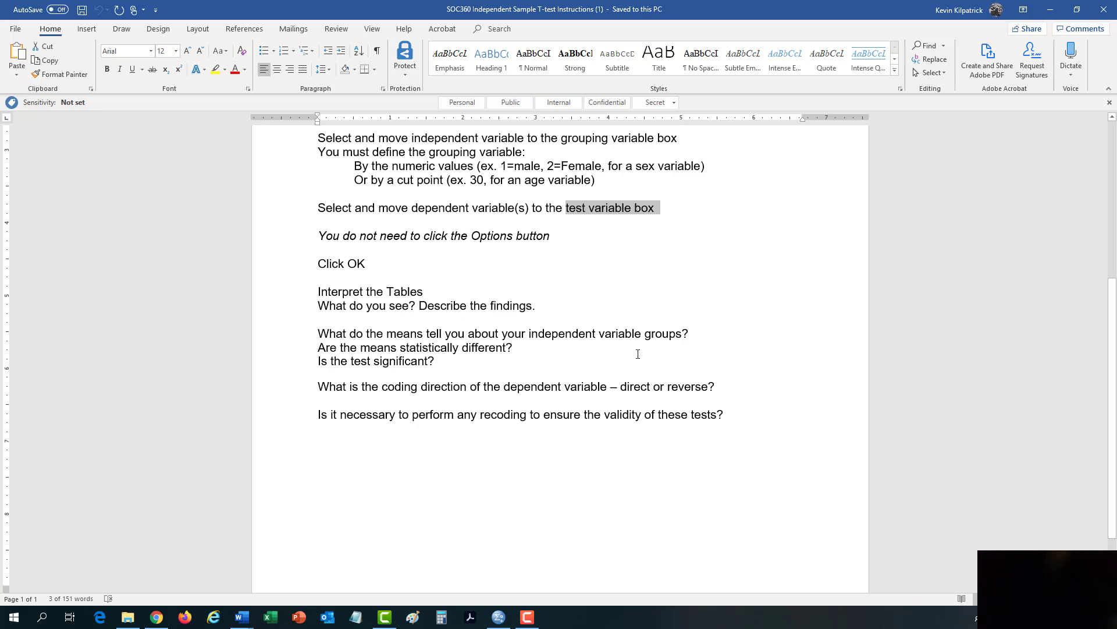
click(295, 341)
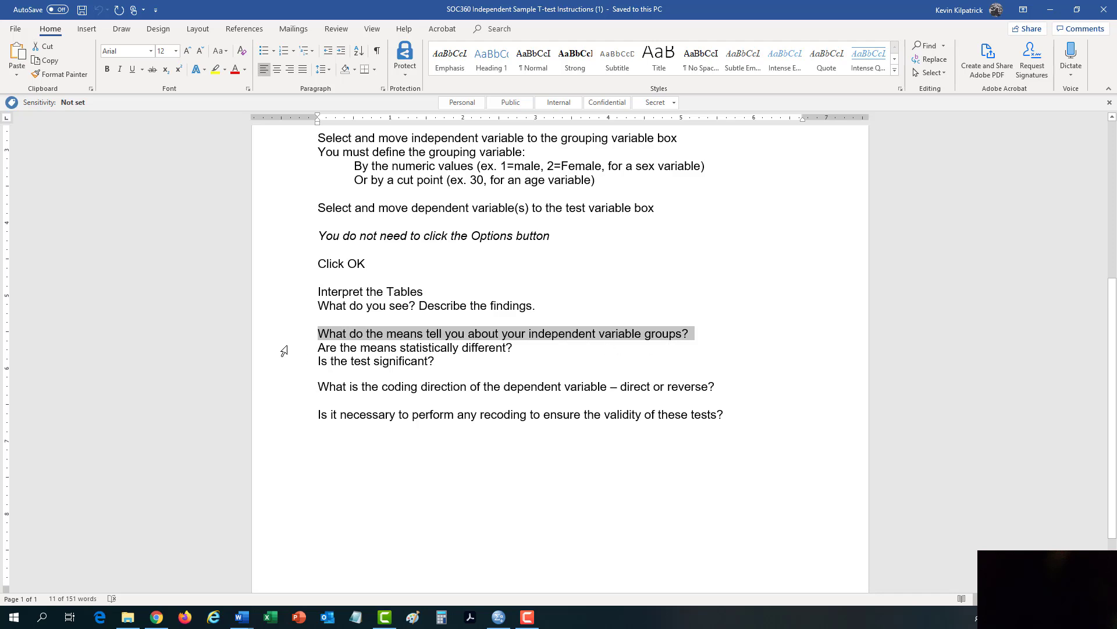
click(284, 348)
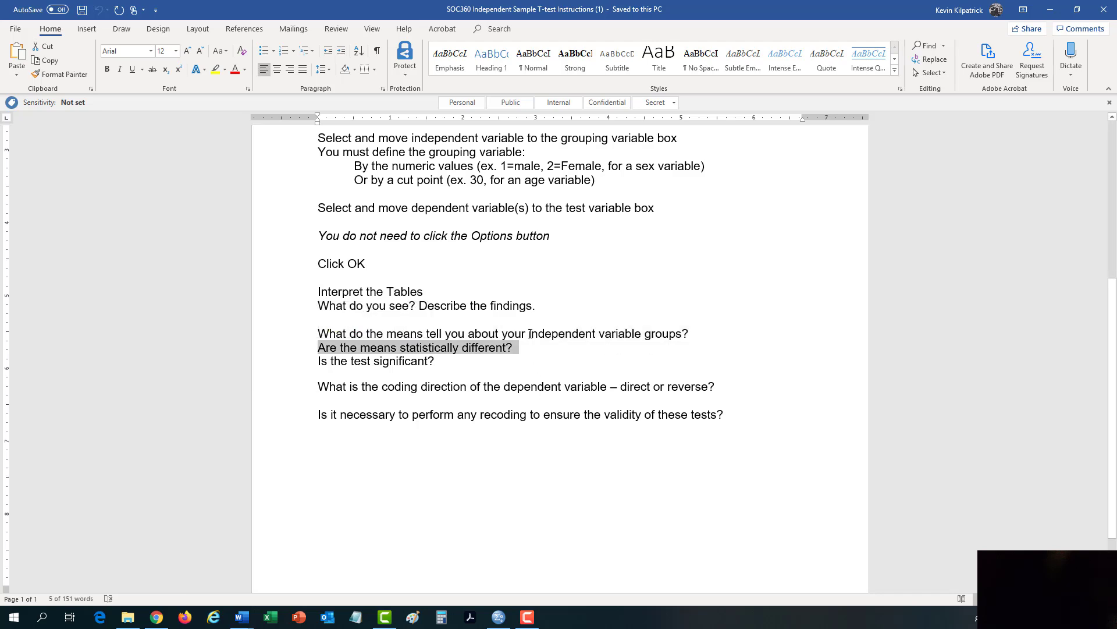
click(266, 365)
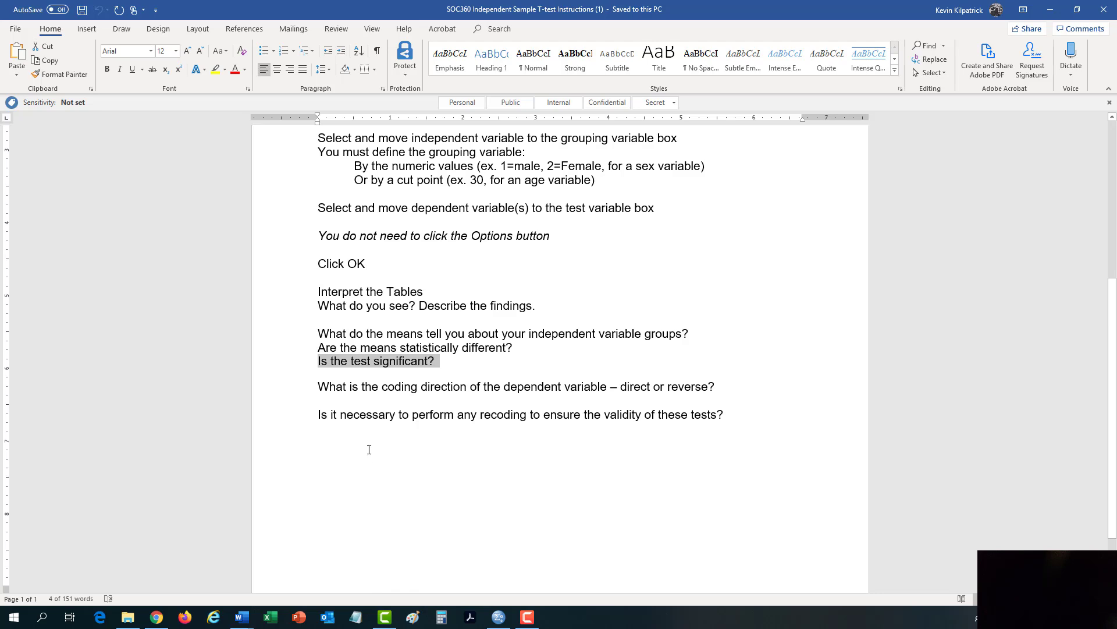
drag(296, 386, 297, 414)
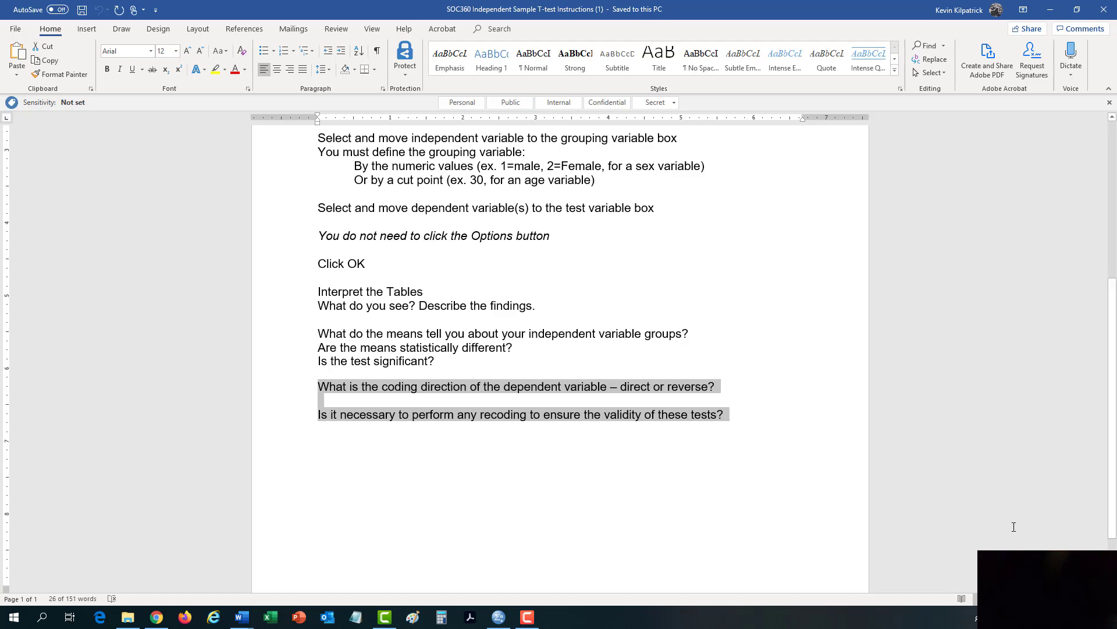
drag(283, 336, 275, 369)
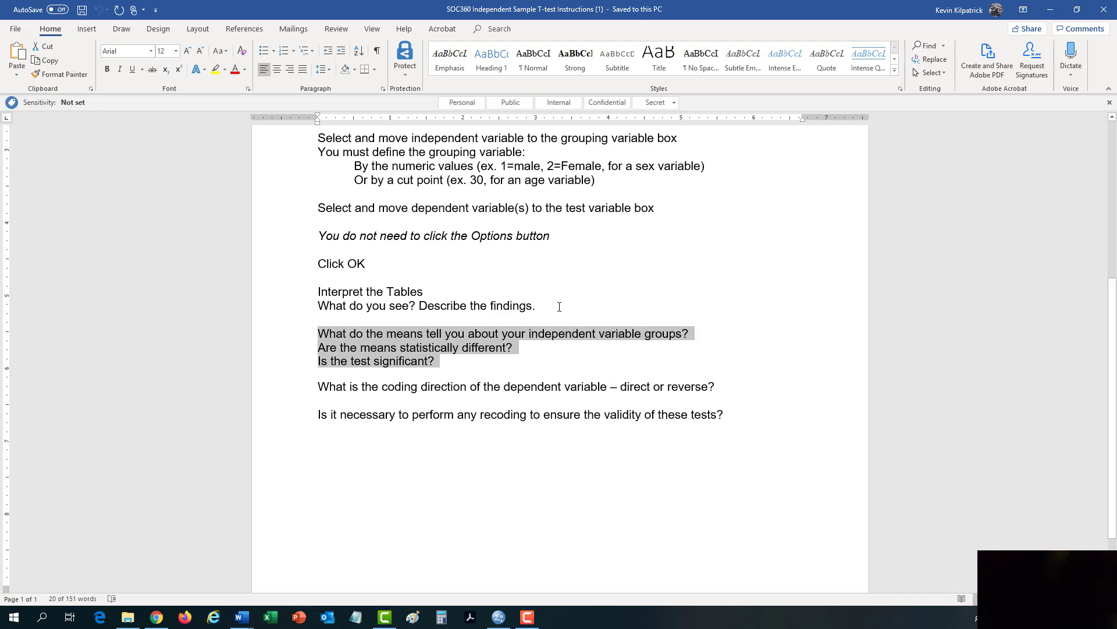
Switch to SPSS and examine the variable information for the bigband and blugrass music variables
click(499, 617)
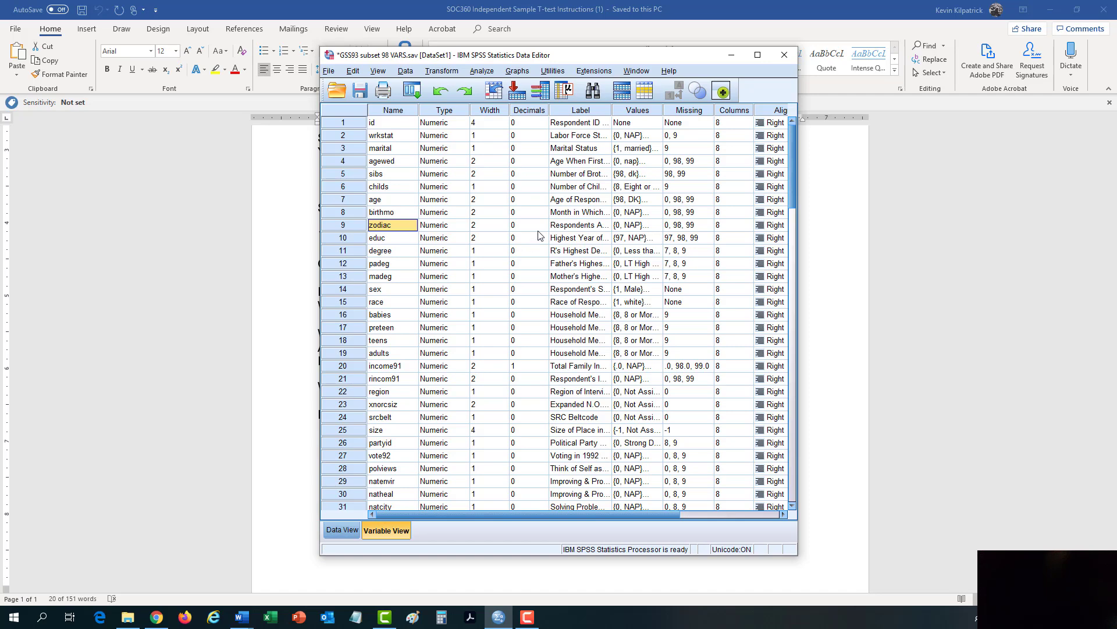
click(541, 91)
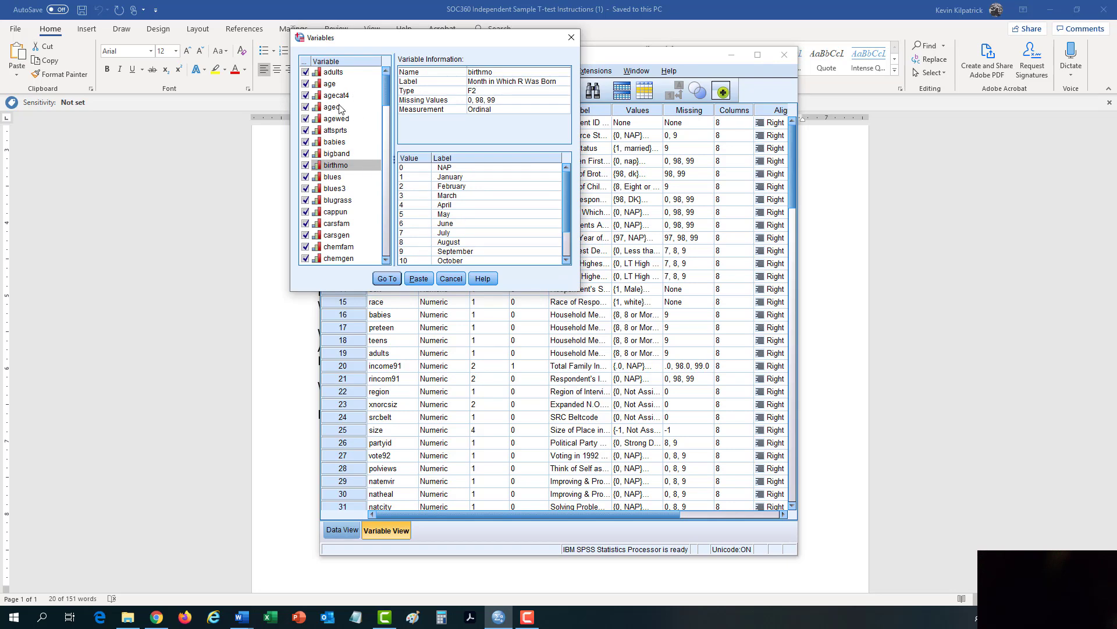
click(339, 155)
click(341, 201)
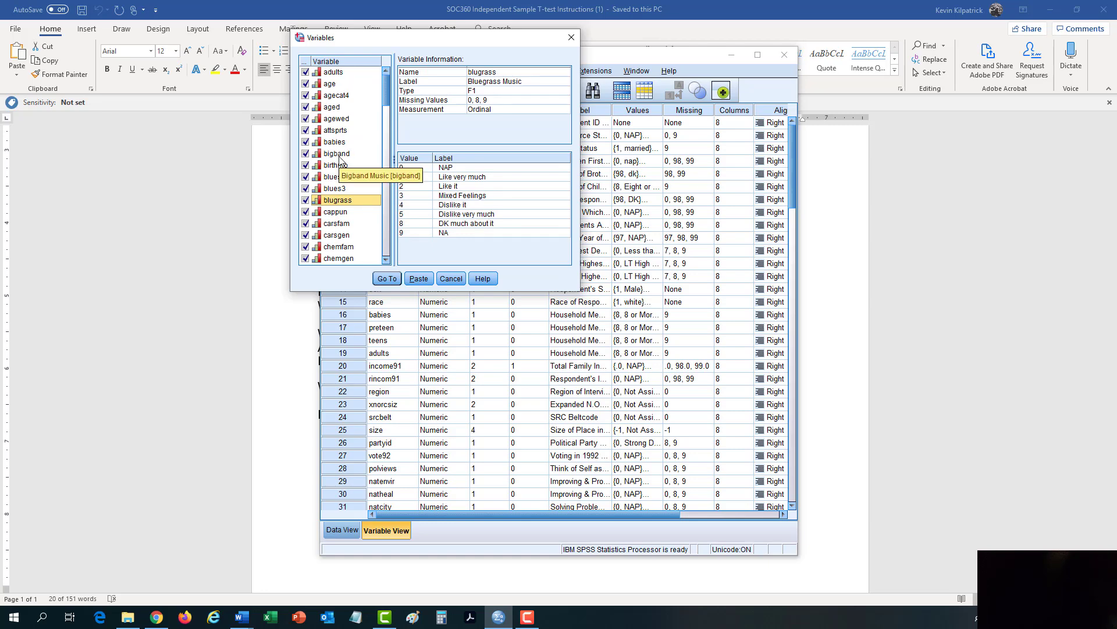
click(452, 278)
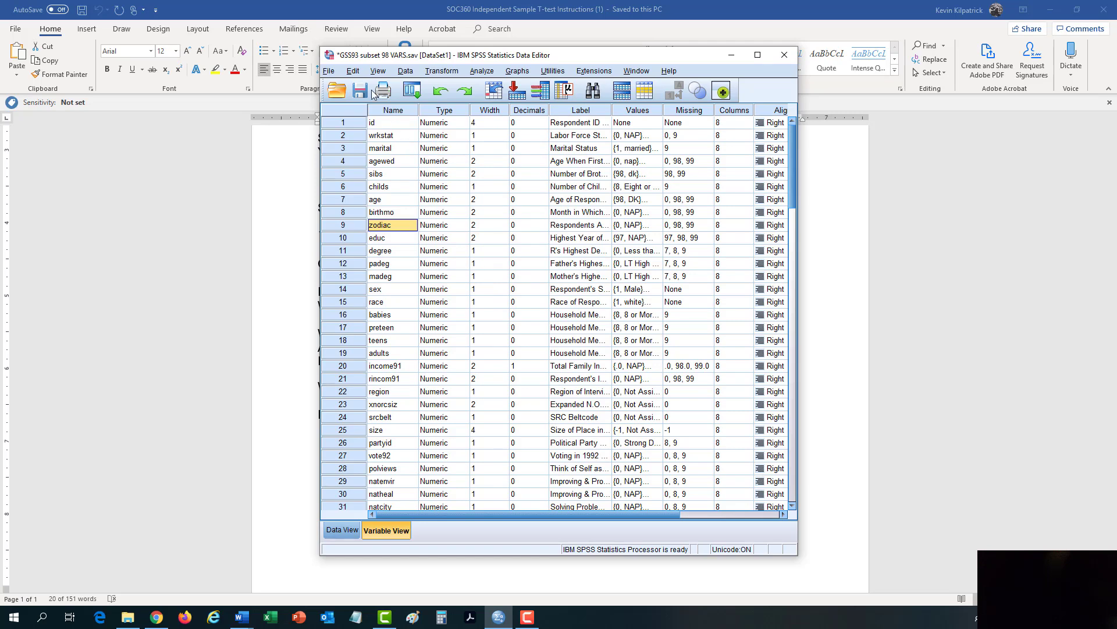
Set the variable lists to display names in alphabetical order, accept the dialog reset, and minimize the output window
click(353, 71)
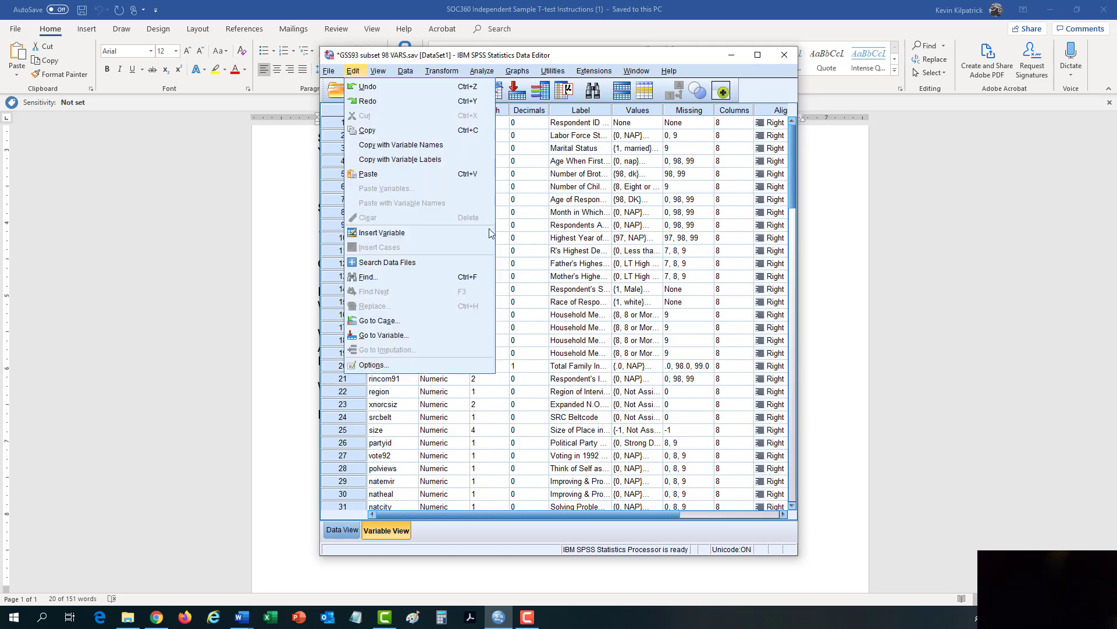
click(385, 365)
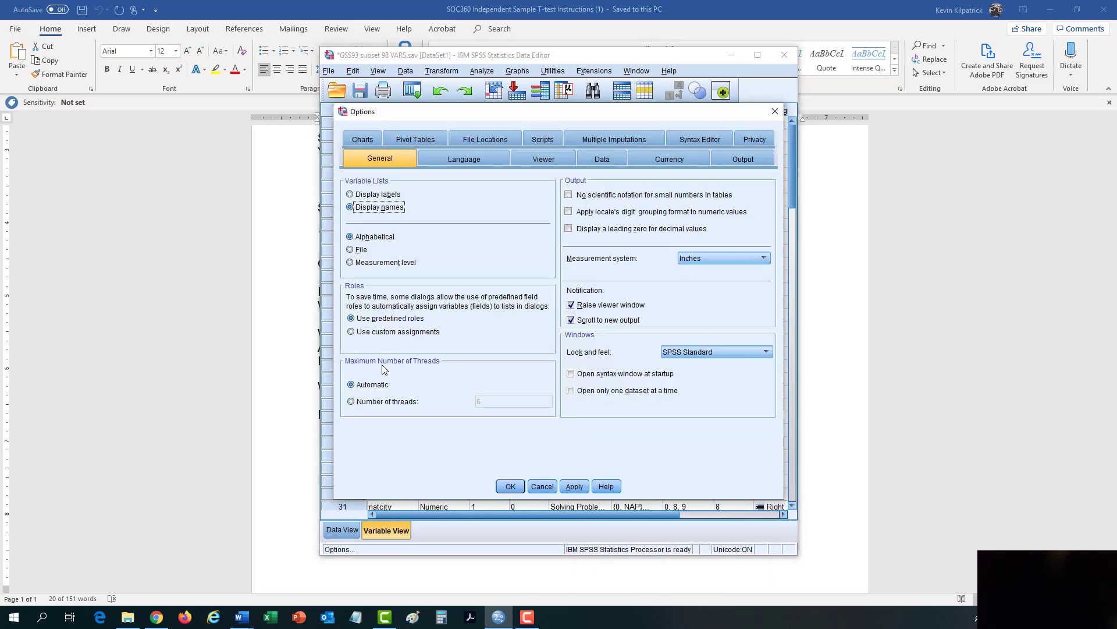
click(397, 196)
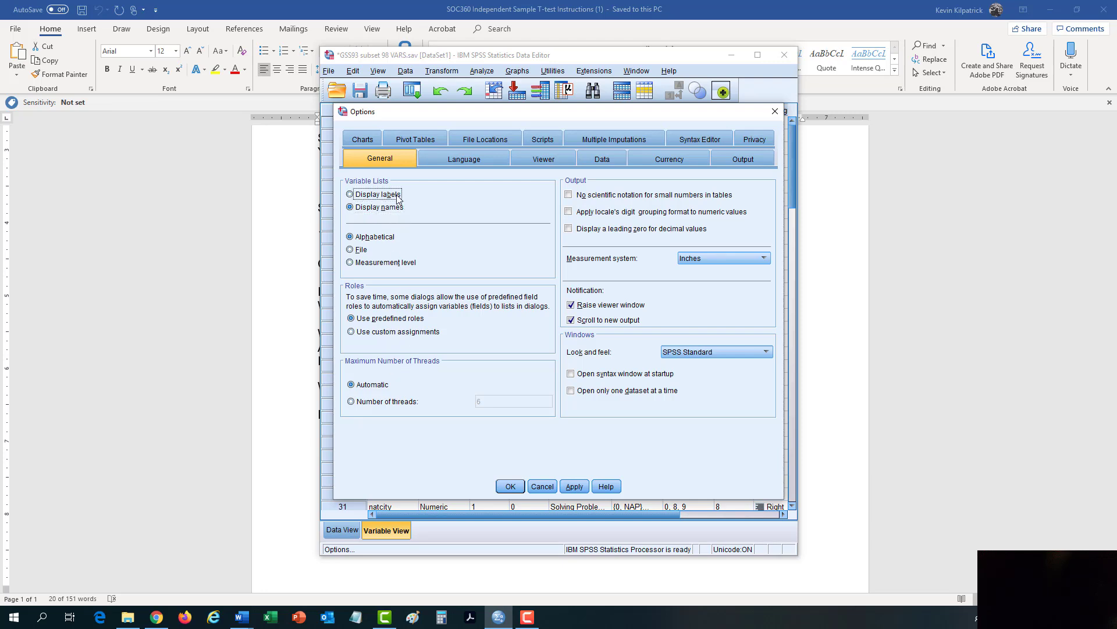
click(361, 251)
click(350, 208)
click(350, 237)
click(510, 486)
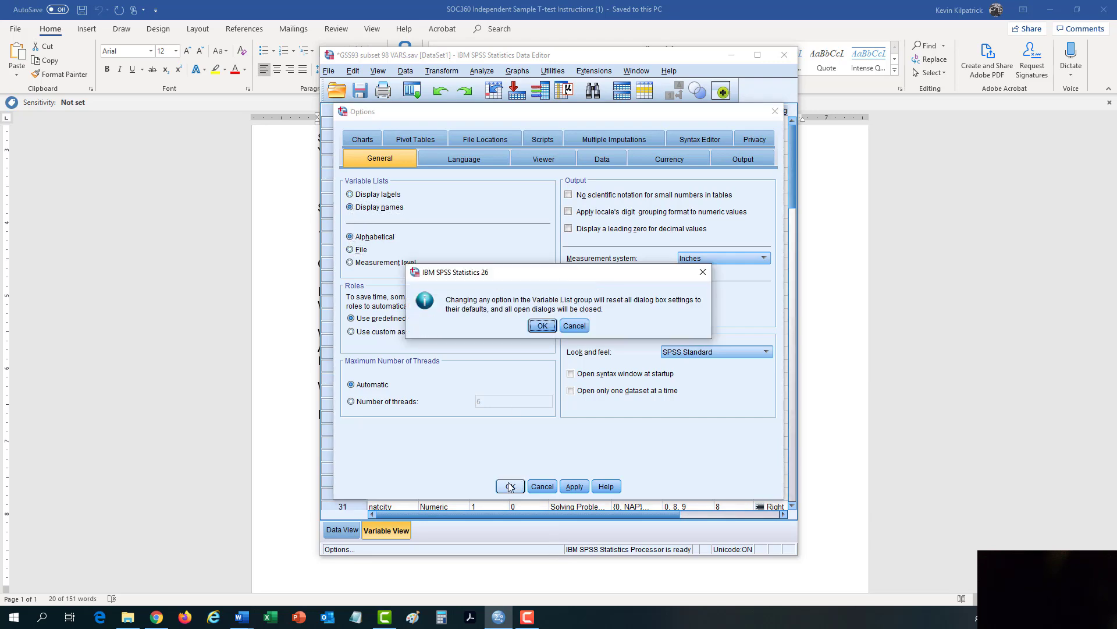
click(542, 325)
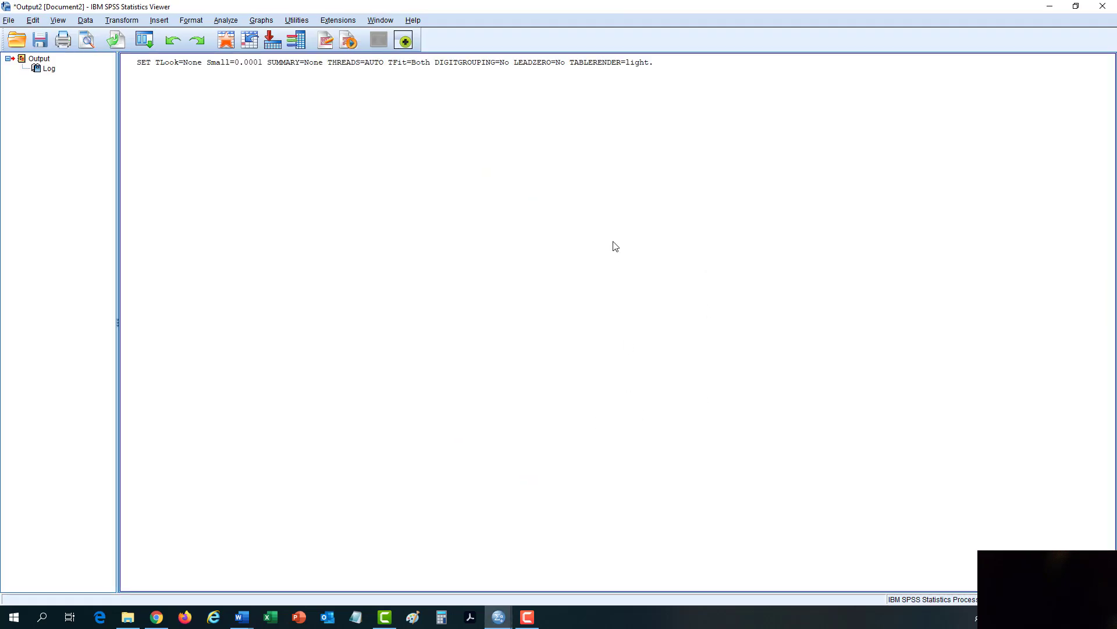
click(1049, 7)
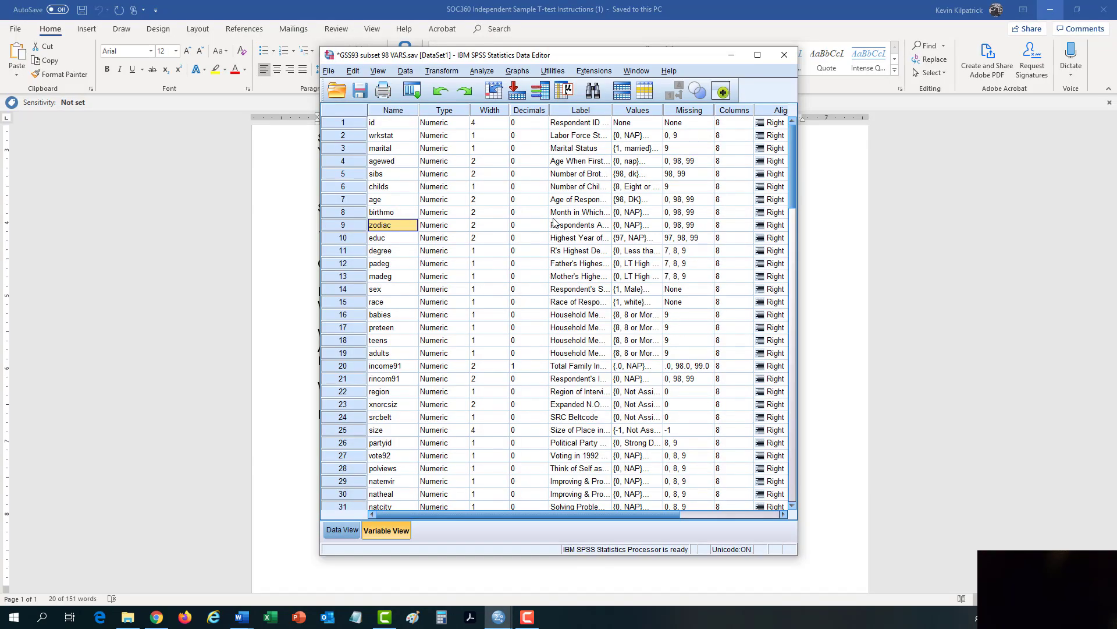
Start an Independent-Samples T Test and assign sex as the grouping variable
click(481, 71)
mouse_move(523, 140)
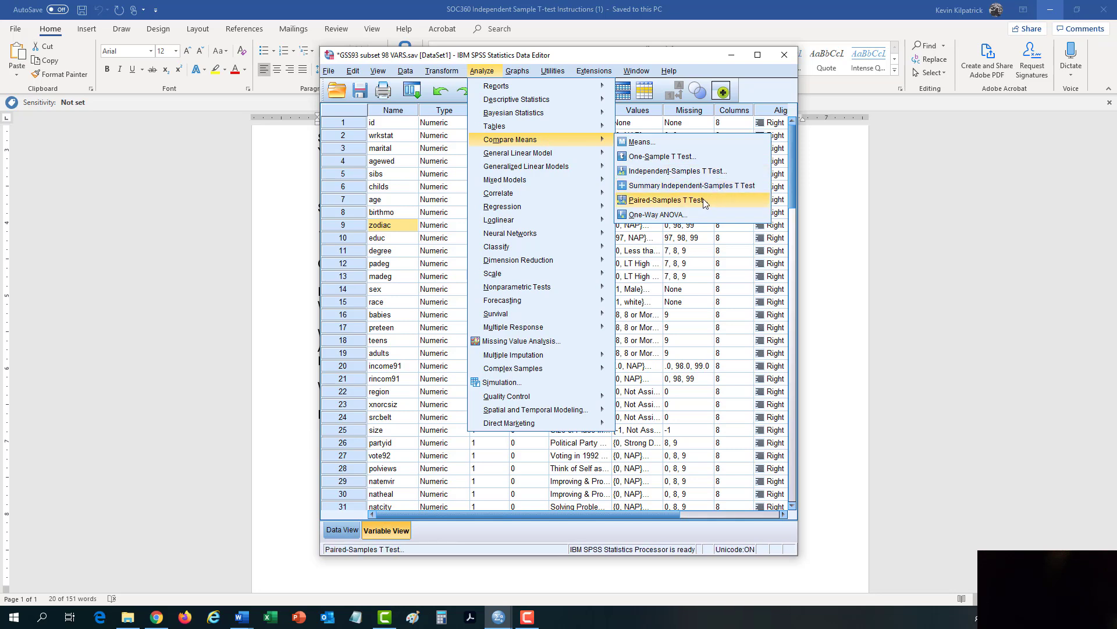
click(741, 171)
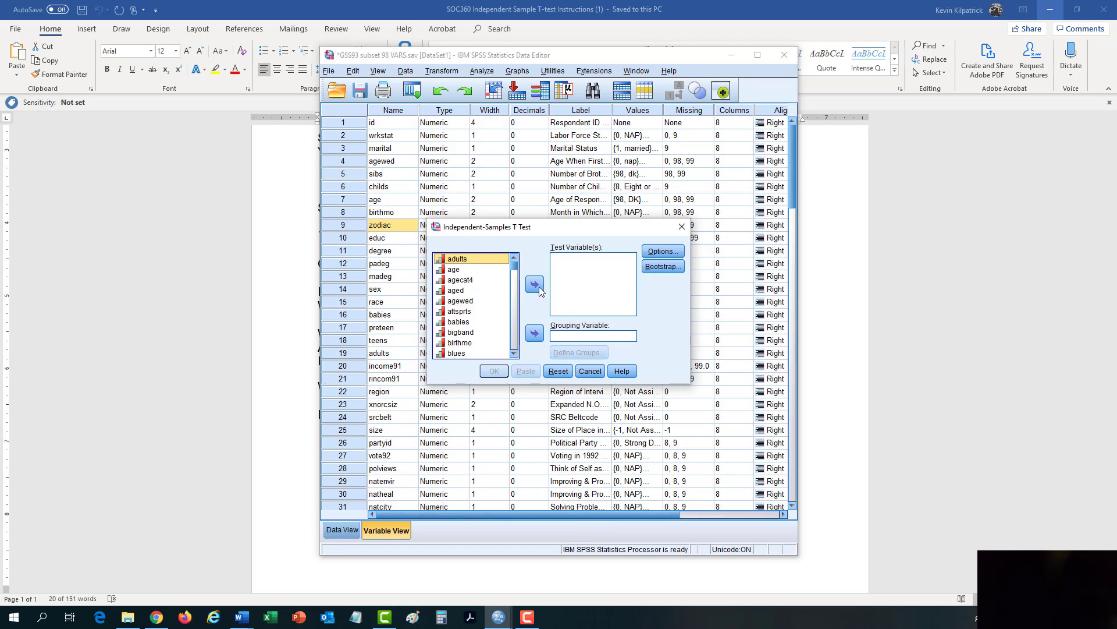
click(515, 333)
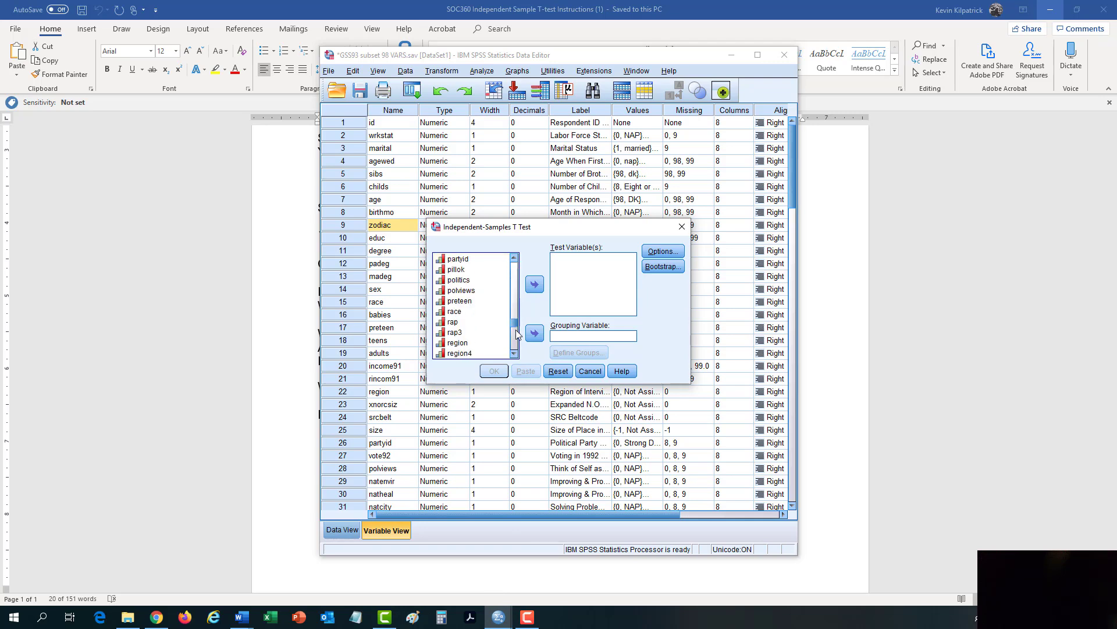
click(474, 322)
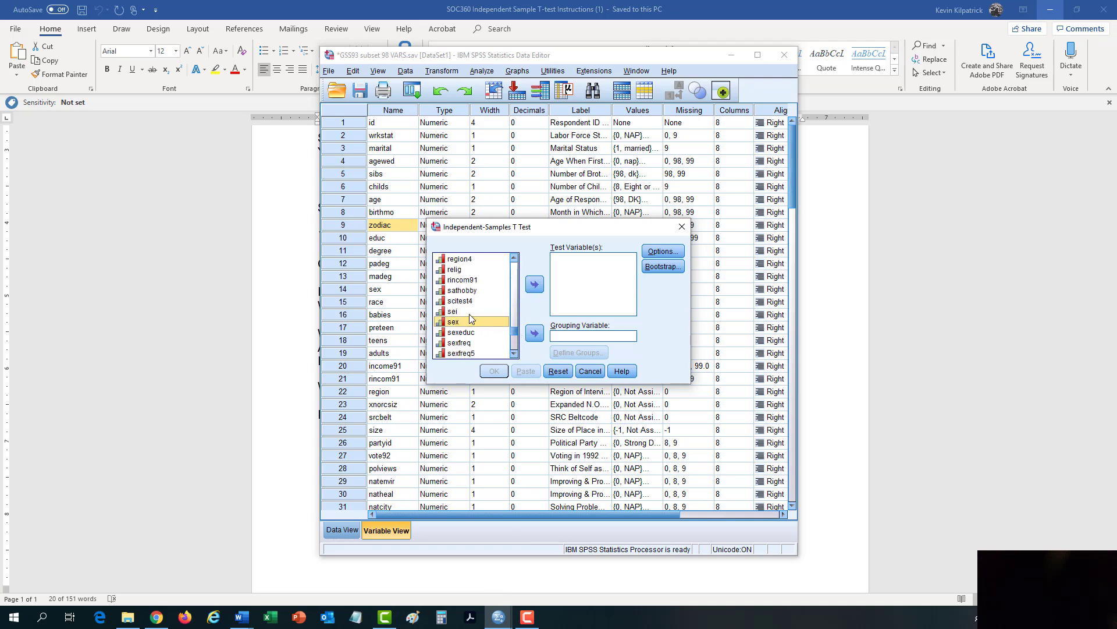
click(534, 333)
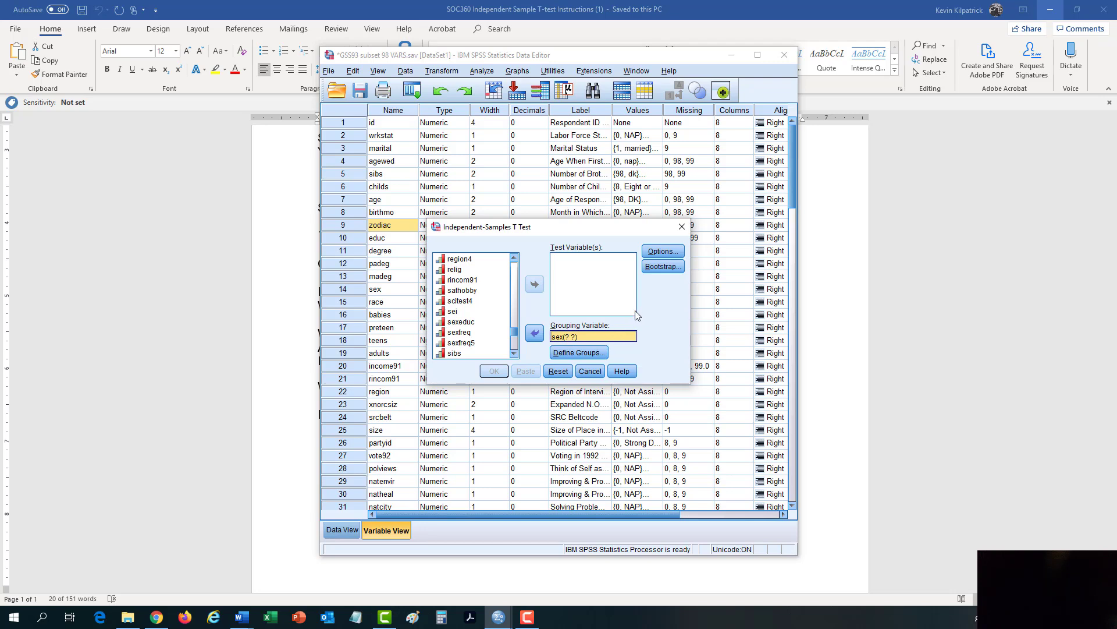
Define the groups for sex with specified values, 1 for Group 1 and 2 for Group 2
click(578, 354)
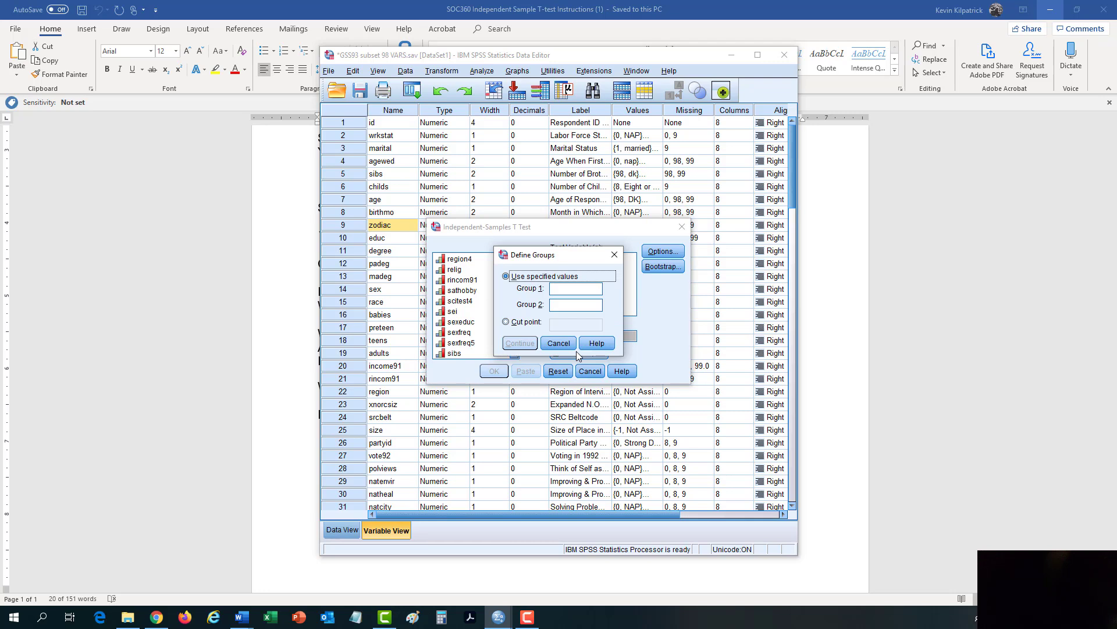
click(578, 289)
click(560, 306)
text(2)
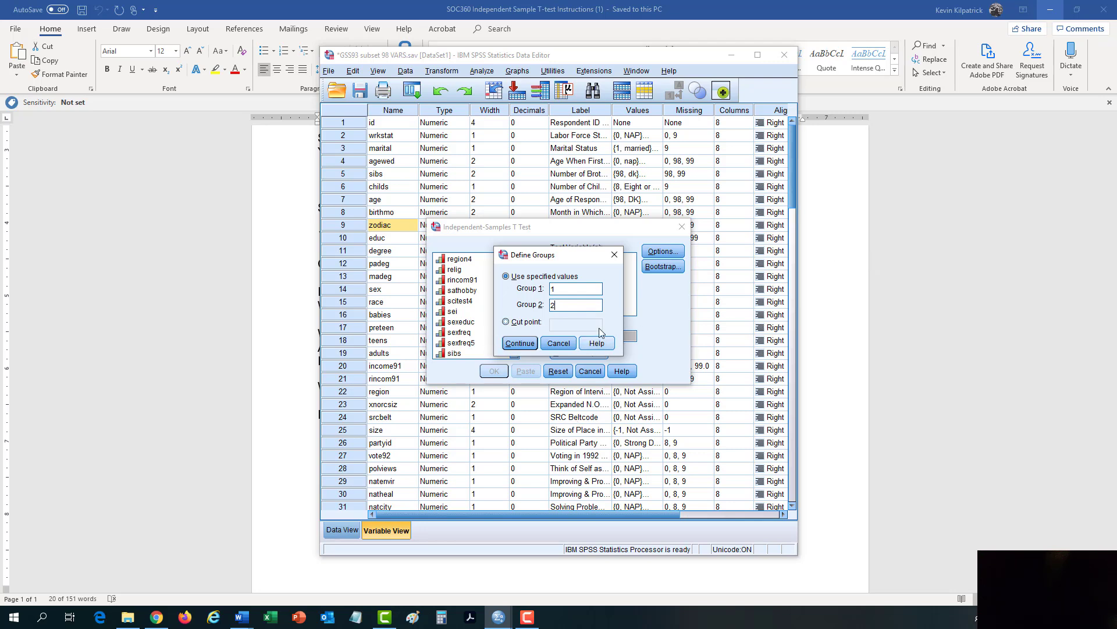
click(516, 344)
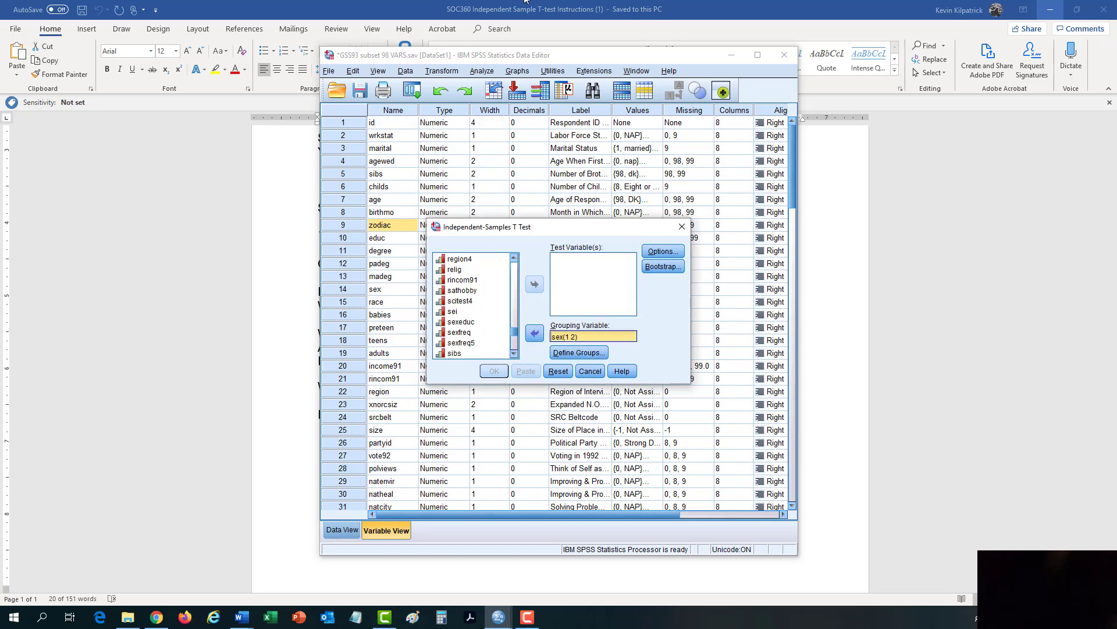
Look up the value labels of the sex variable in the variable information, then close it
click(540, 90)
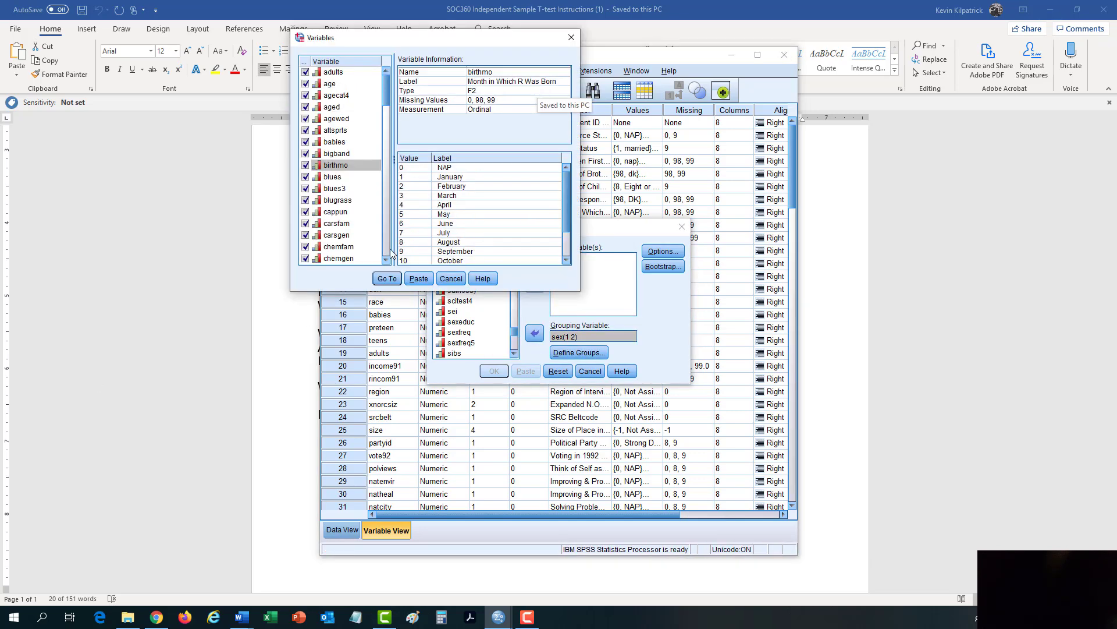
click(386, 229)
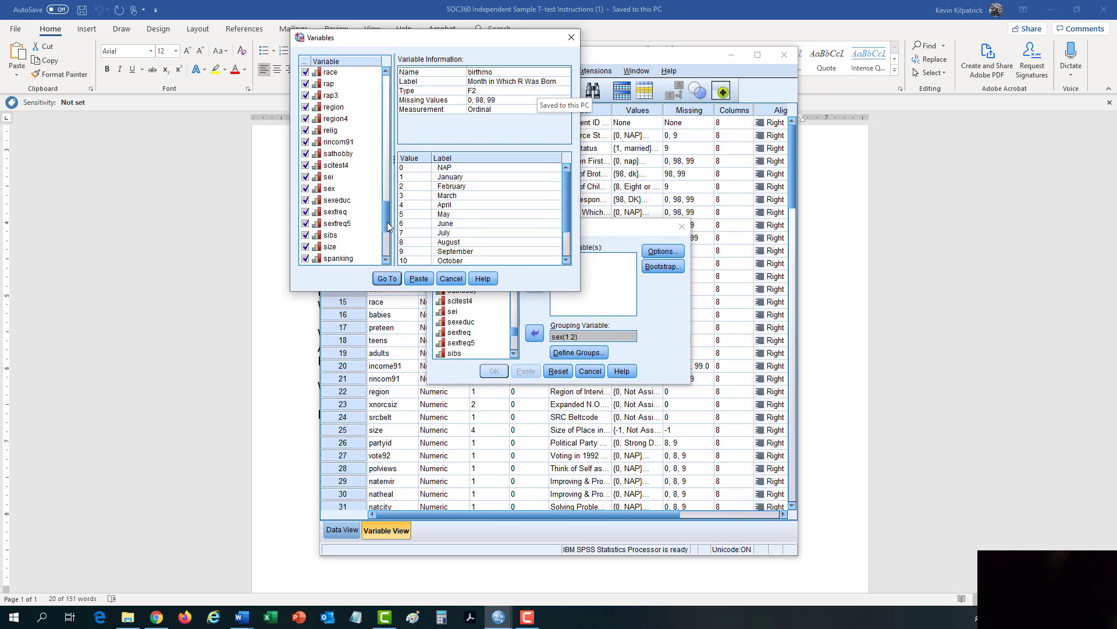
click(344, 193)
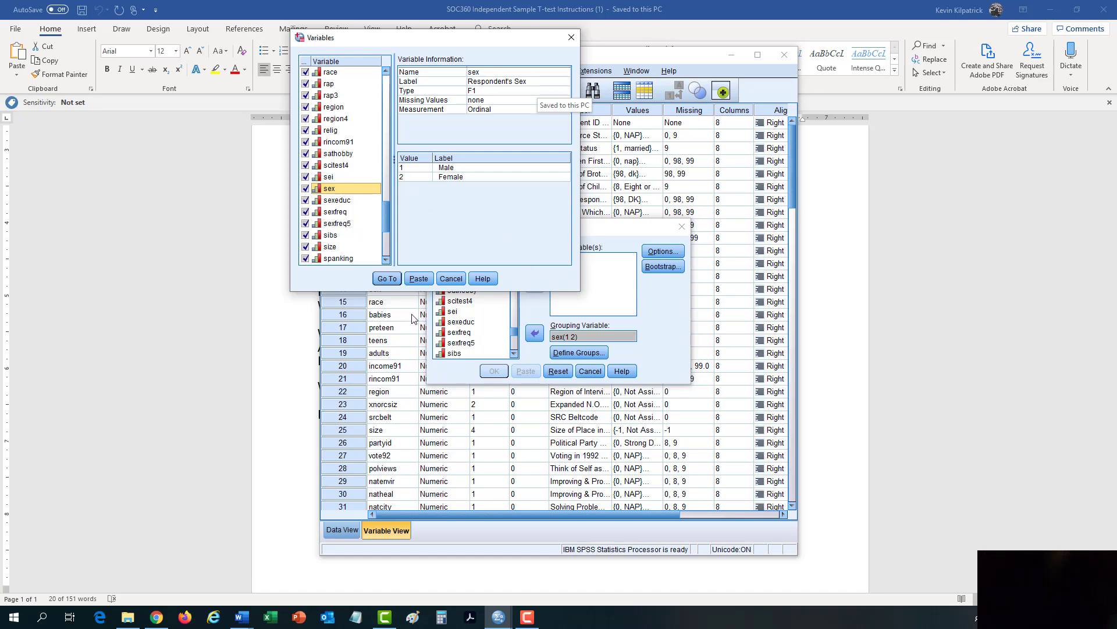
click(454, 278)
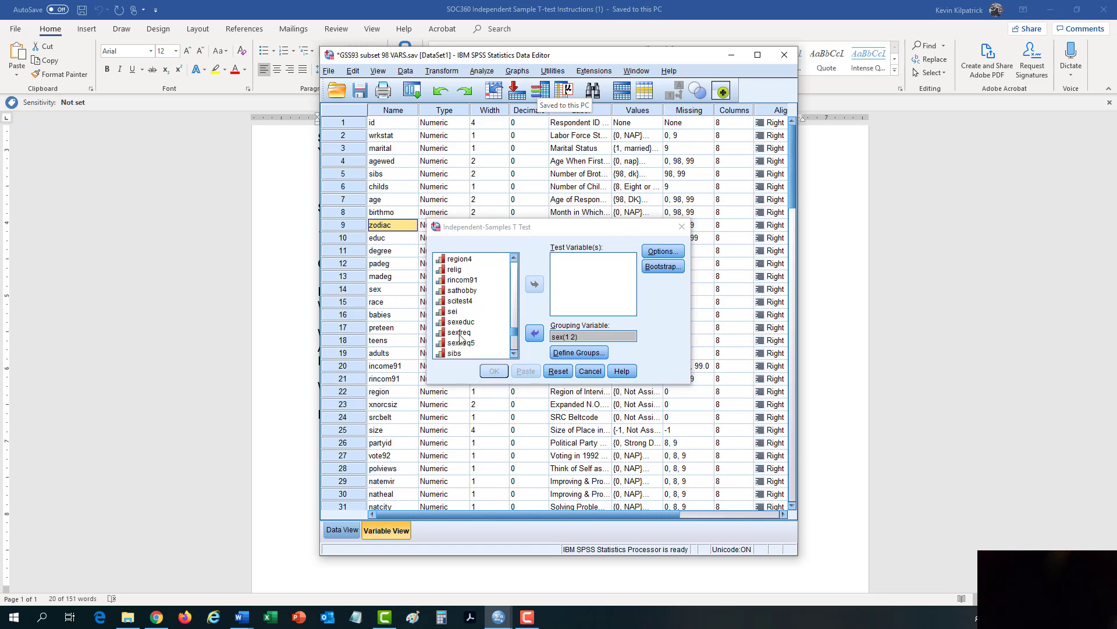
Add tvhours as the test variable, run the t-test, and maximize the output window
click(514, 345)
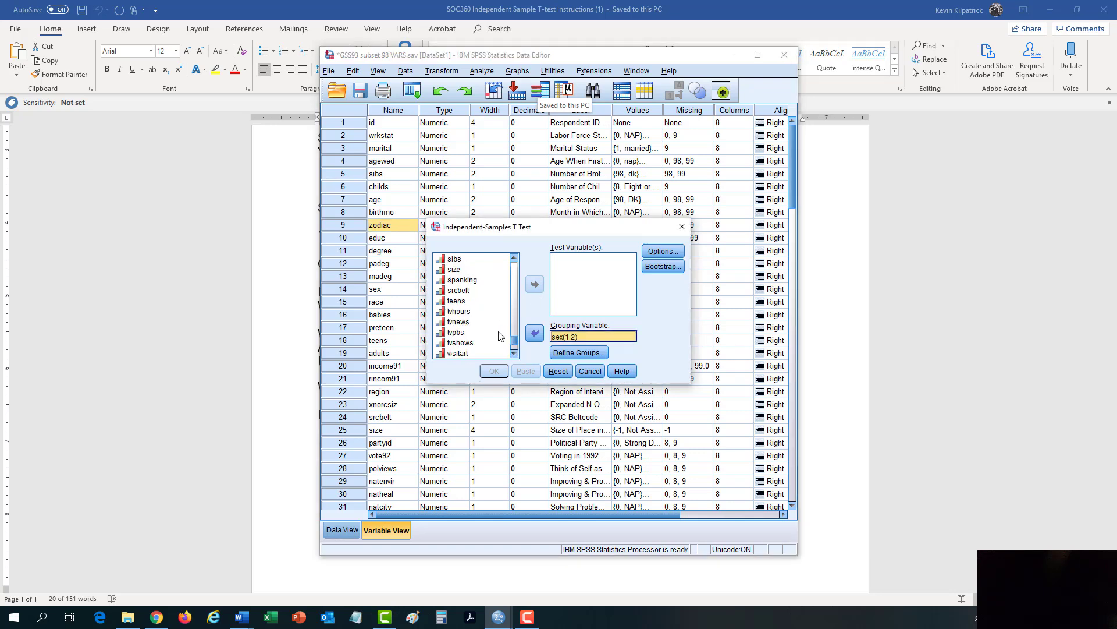
click(460, 311)
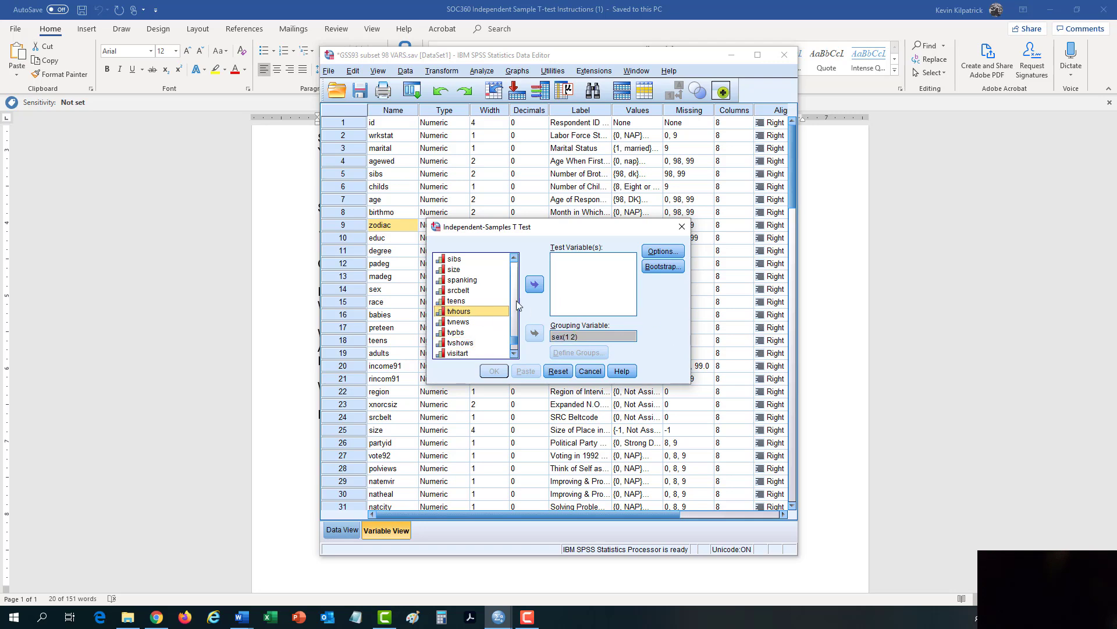
click(535, 284)
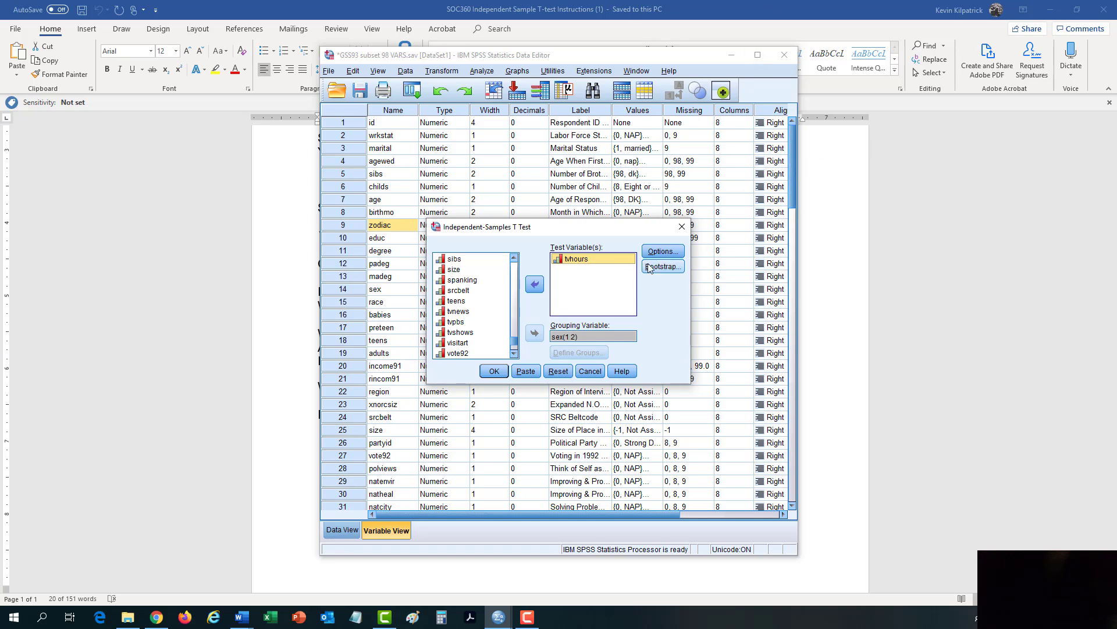
click(494, 371)
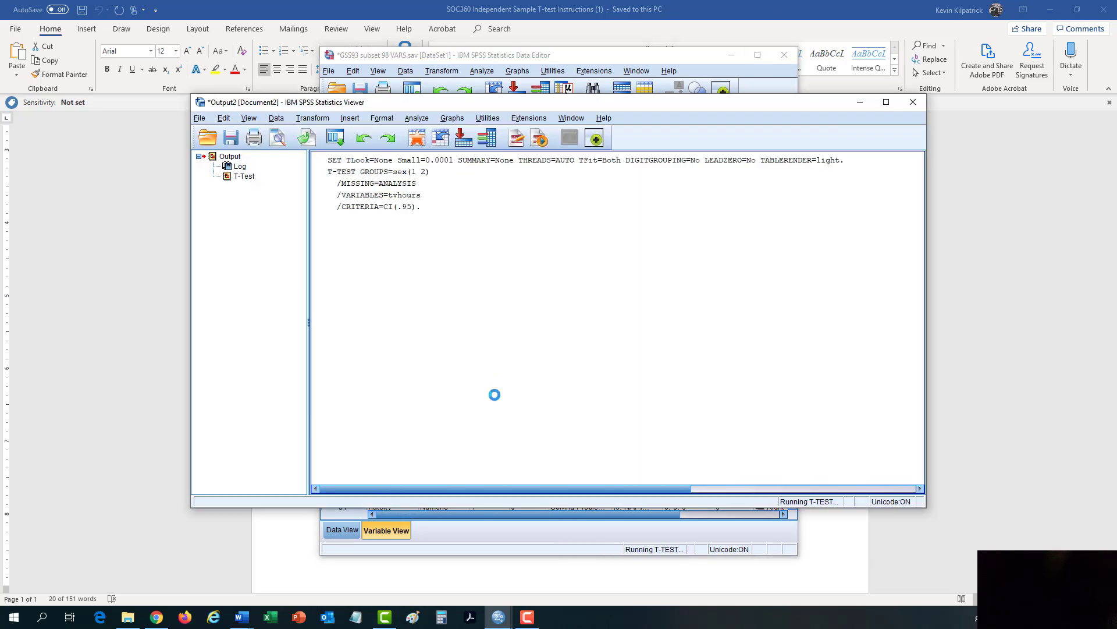
click(887, 103)
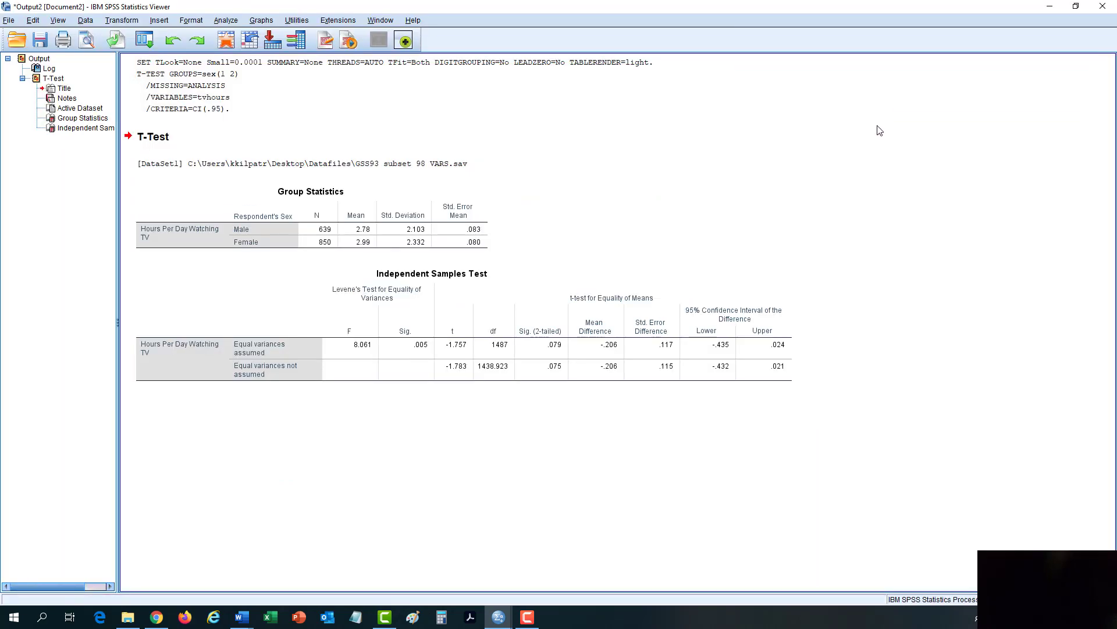
Survey the Group Statistics and Independent Samples Test tables for hours per day watching TV
click(912, 81)
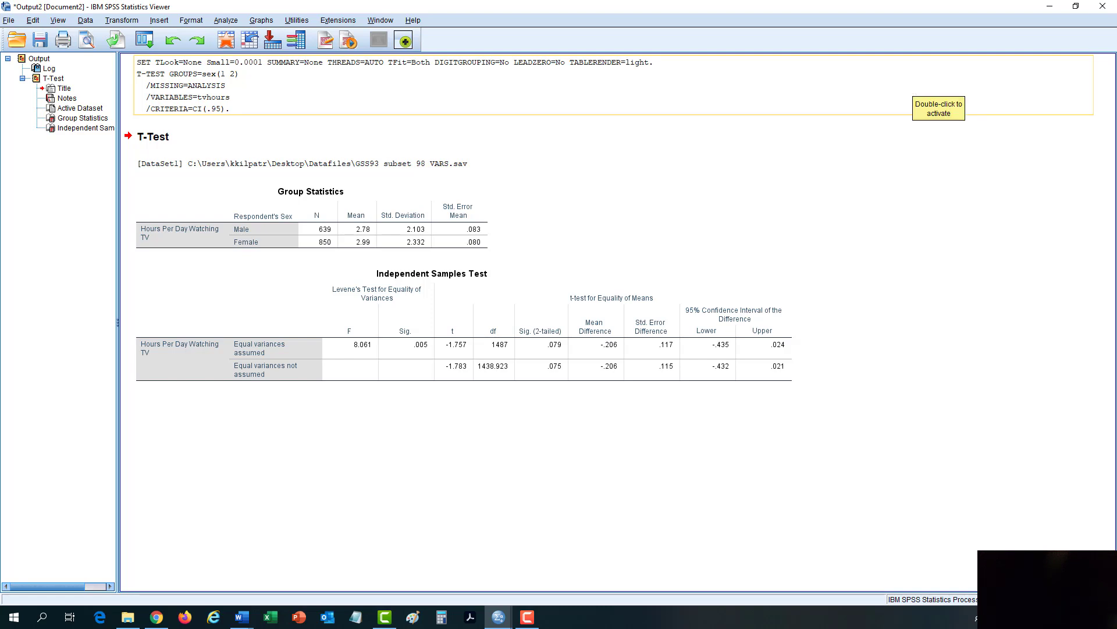
click(188, 208)
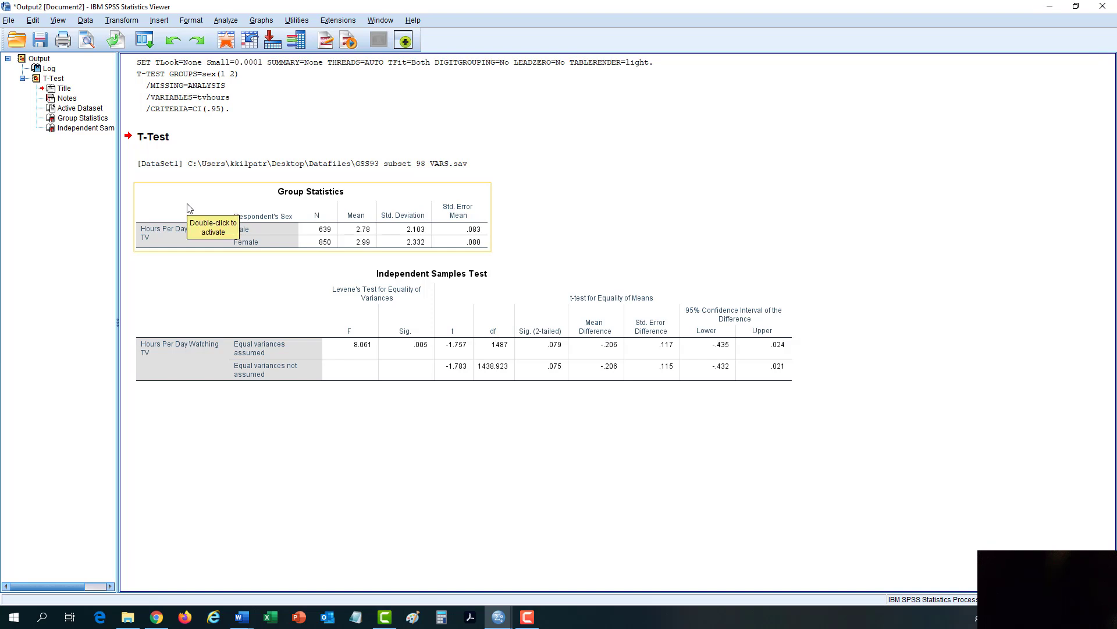
click(355, 354)
click(354, 240)
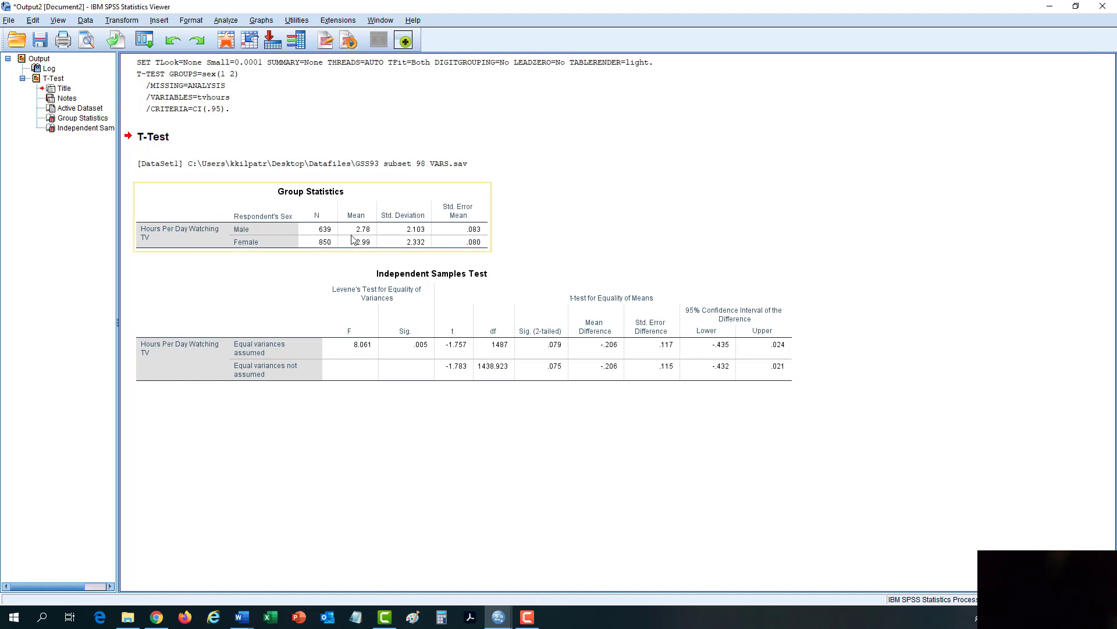
click(371, 271)
click(414, 240)
click(536, 344)
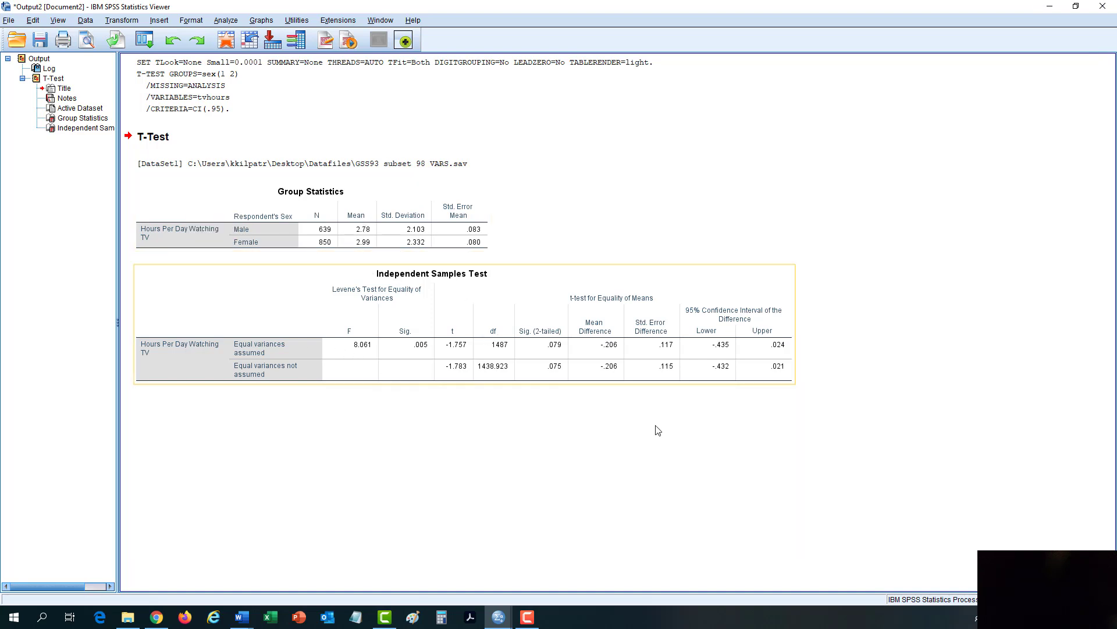
click(655, 429)
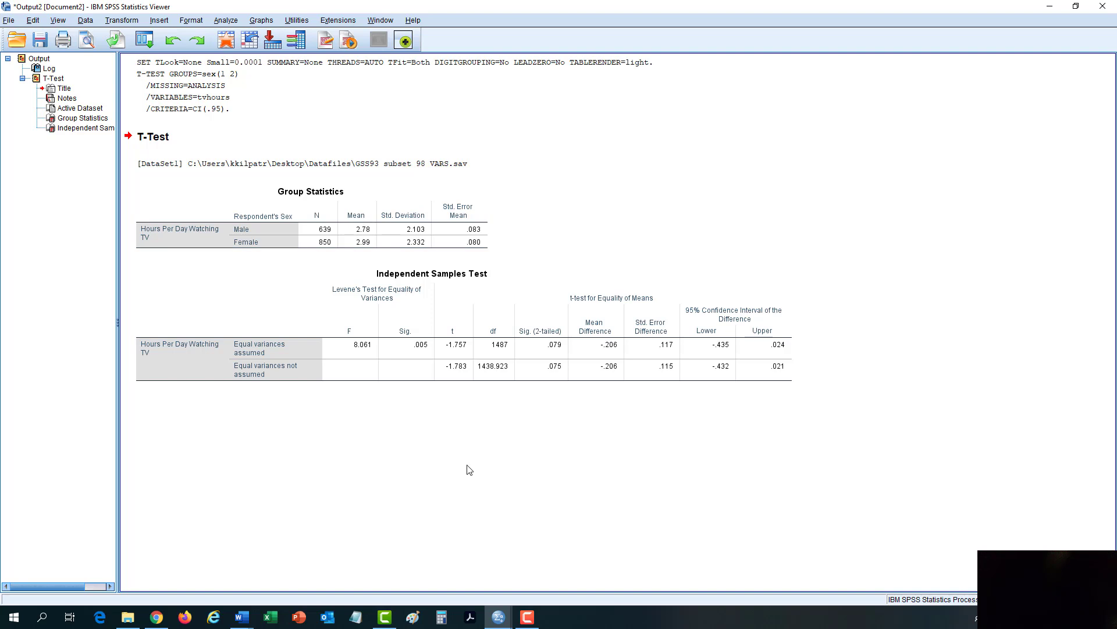
click(742, 310)
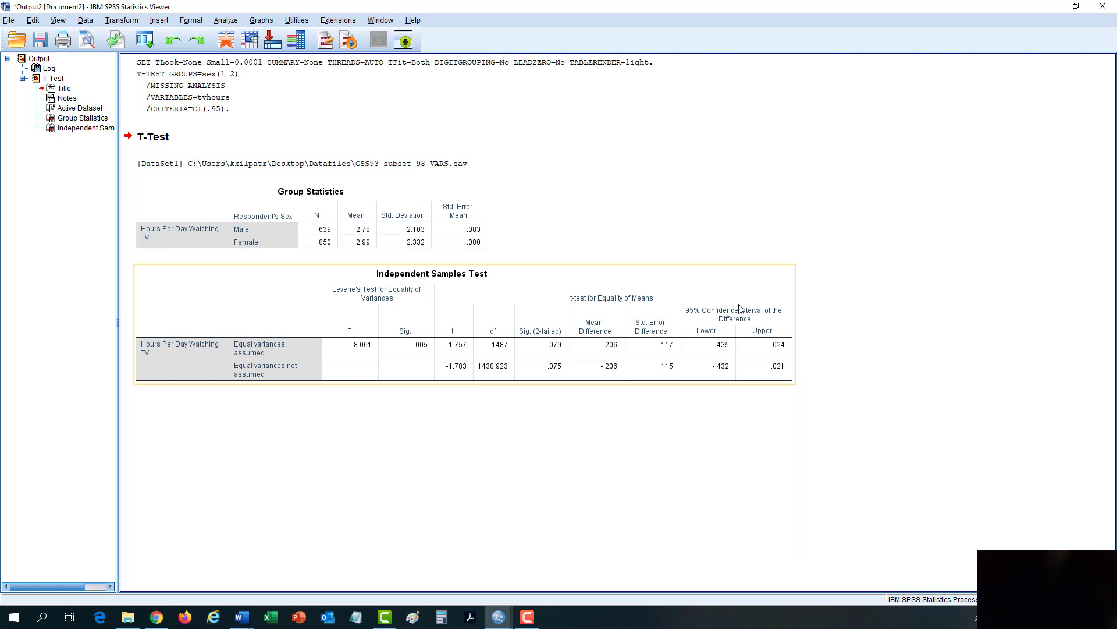
Compare the male and female mean TV hours and examine the Sig. (2-tailed) values for both variance assumptions
click(562, 254)
click(359, 284)
click(364, 230)
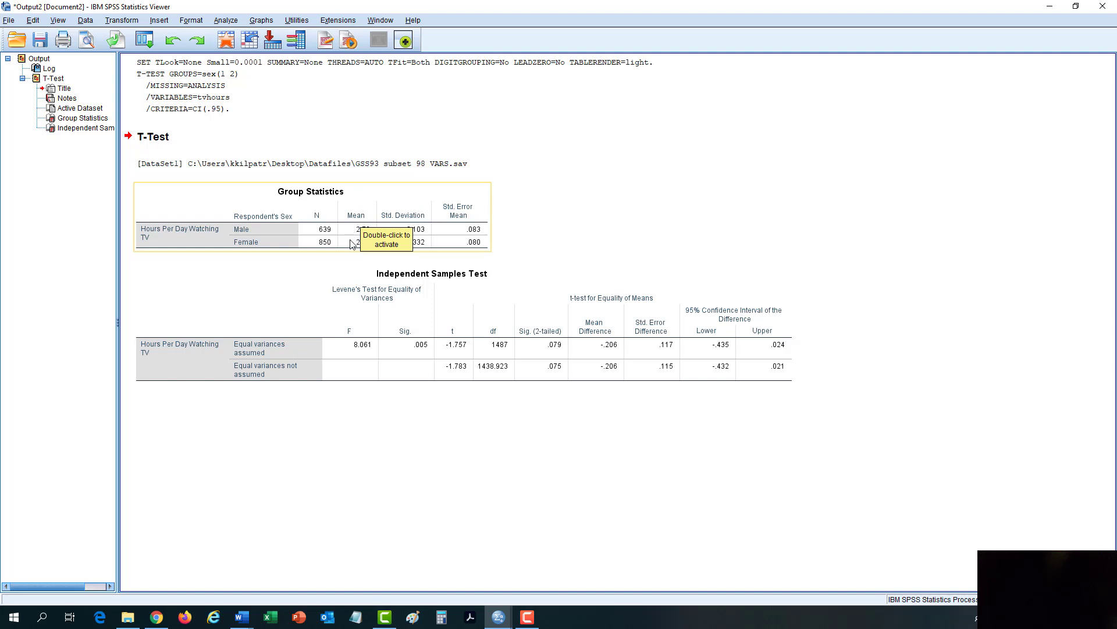
click(331, 284)
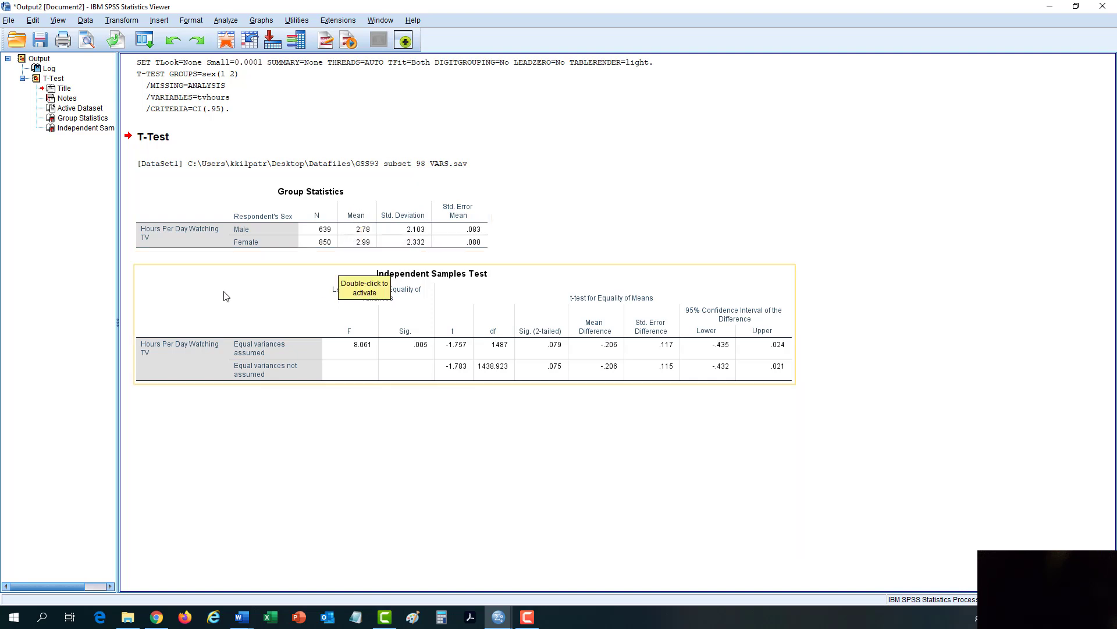
click(269, 227)
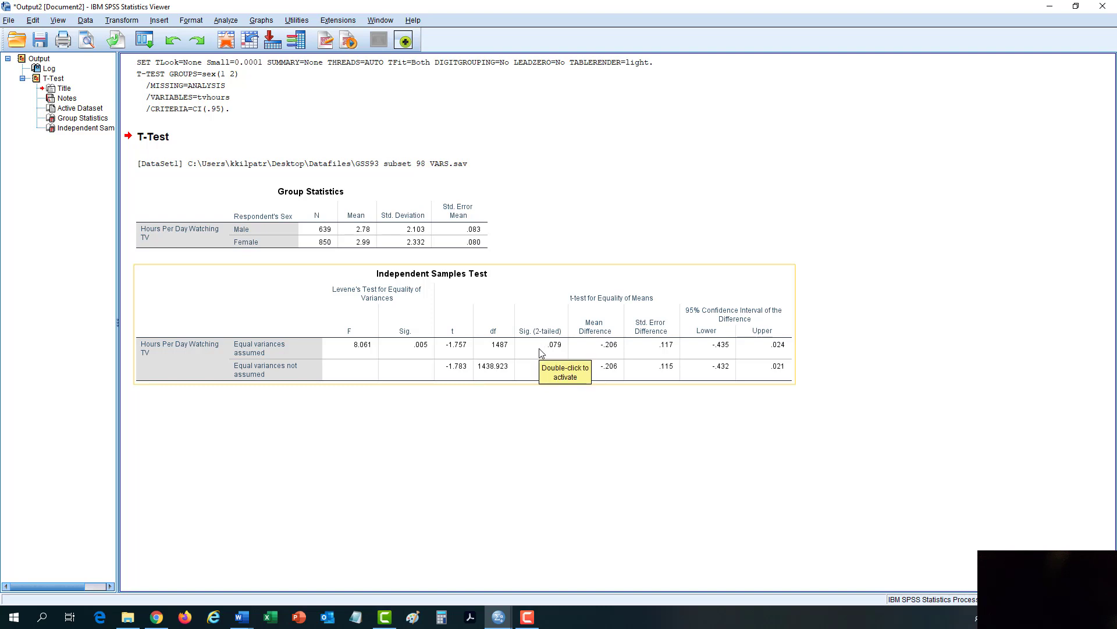
click(539, 422)
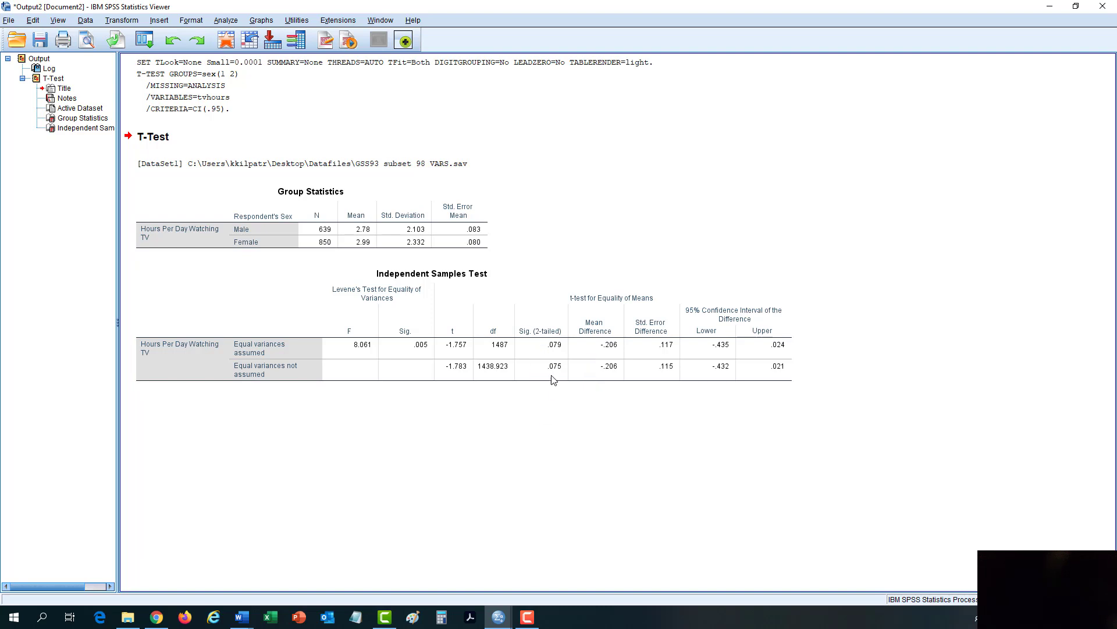
click(548, 353)
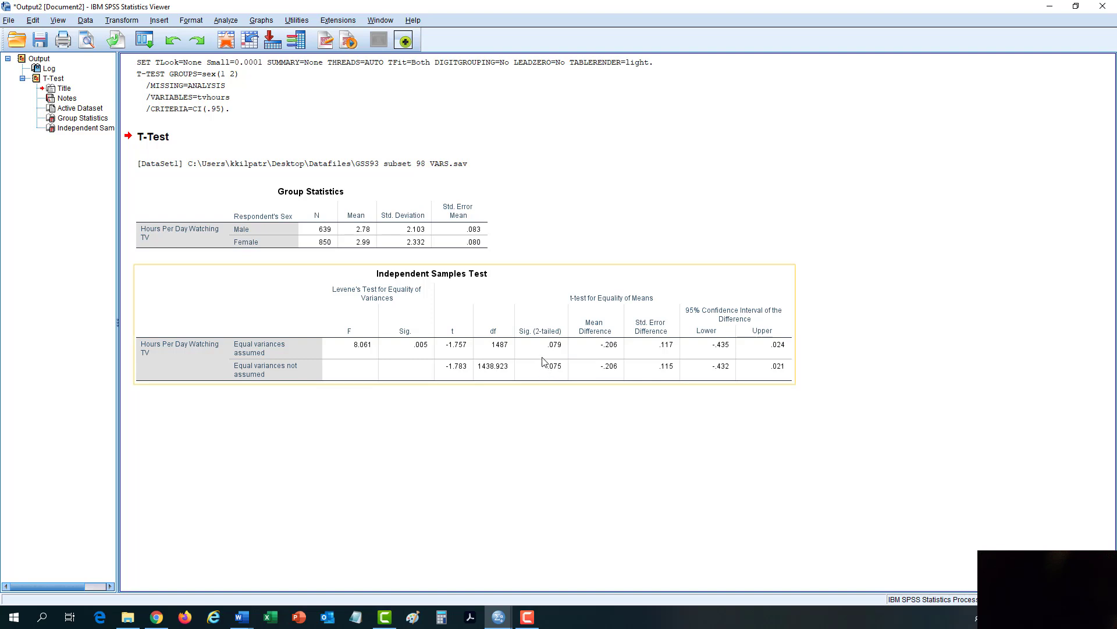
click(539, 391)
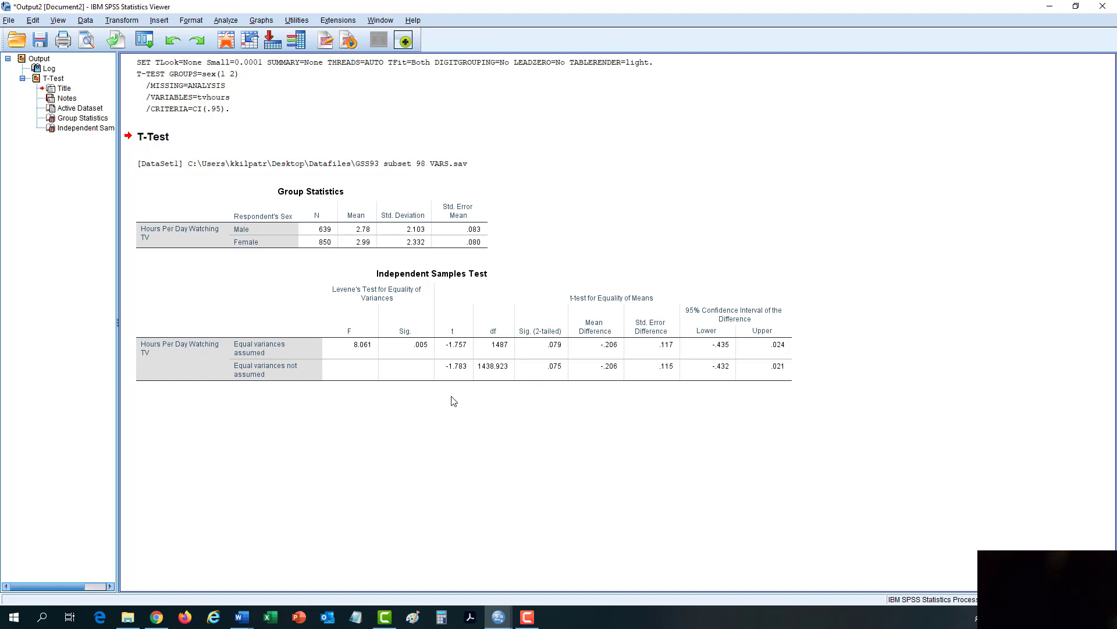
Switch to Calculator, place it over the t-test output, and subtract the male mean from the female mean: 2.99 - 2.78
click(499, 368)
click(452, 621)
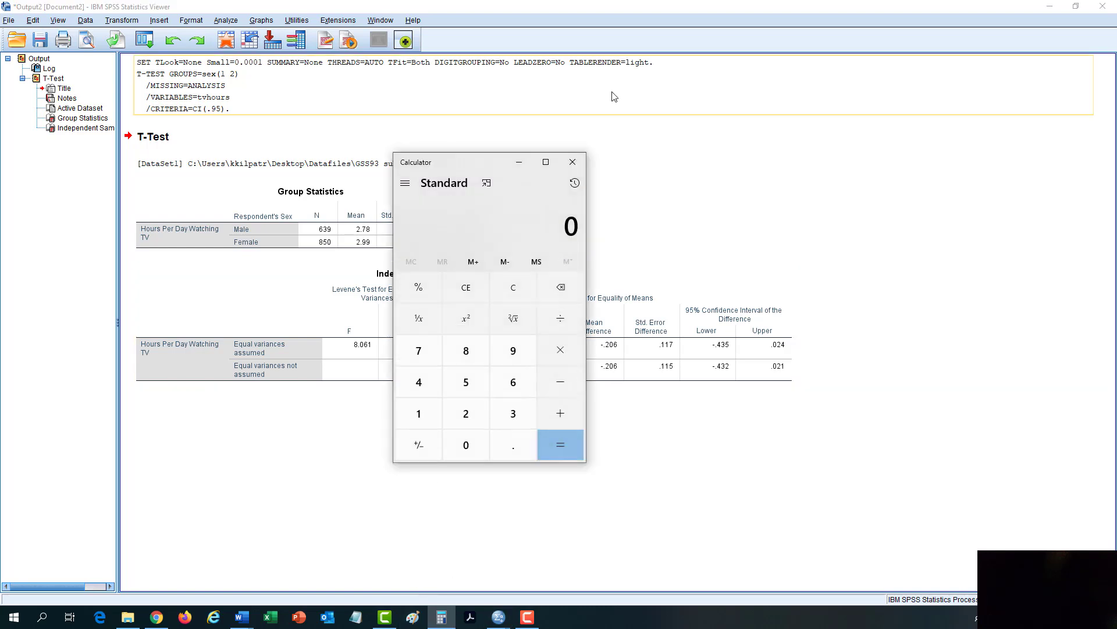
drag(490, 162, 595, 123)
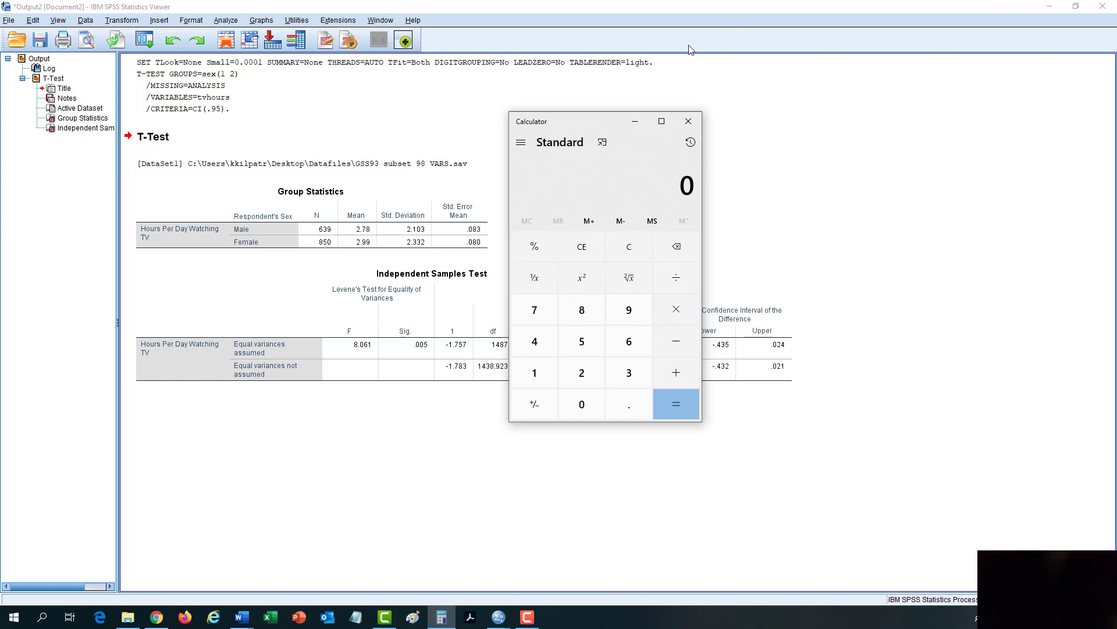
drag(595, 119, 742, 135)
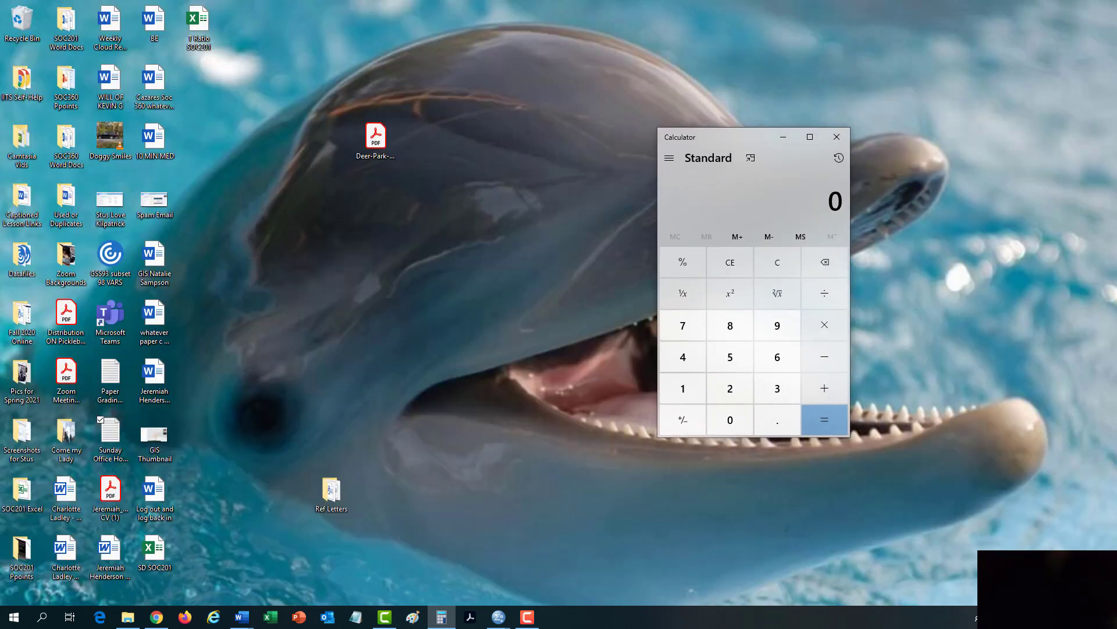
mouse_move(498, 618)
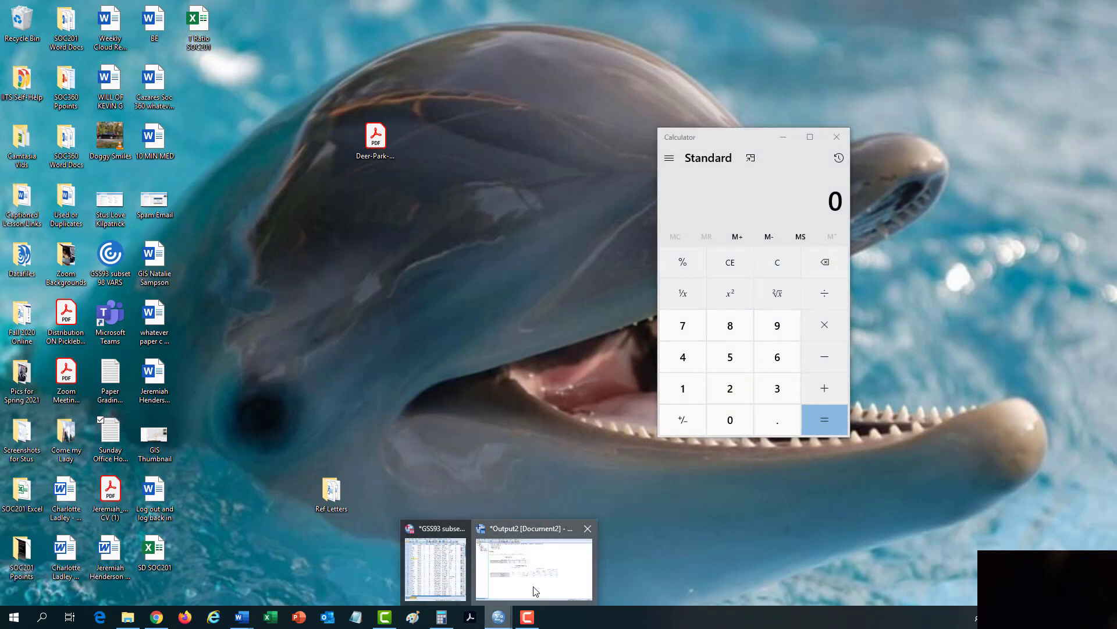
click(535, 589)
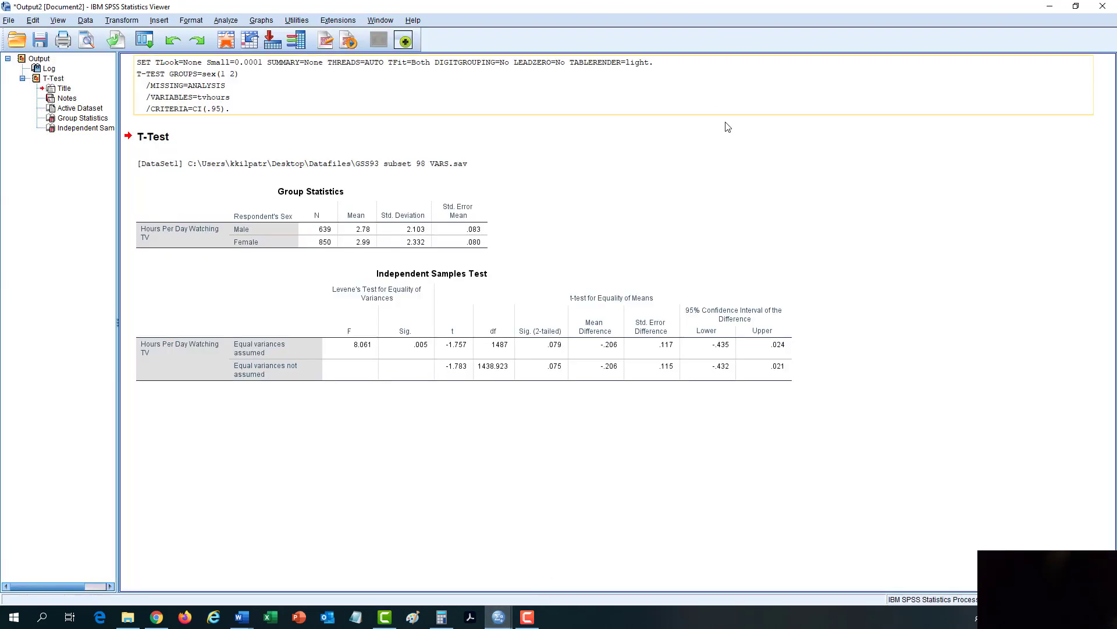
click(441, 617)
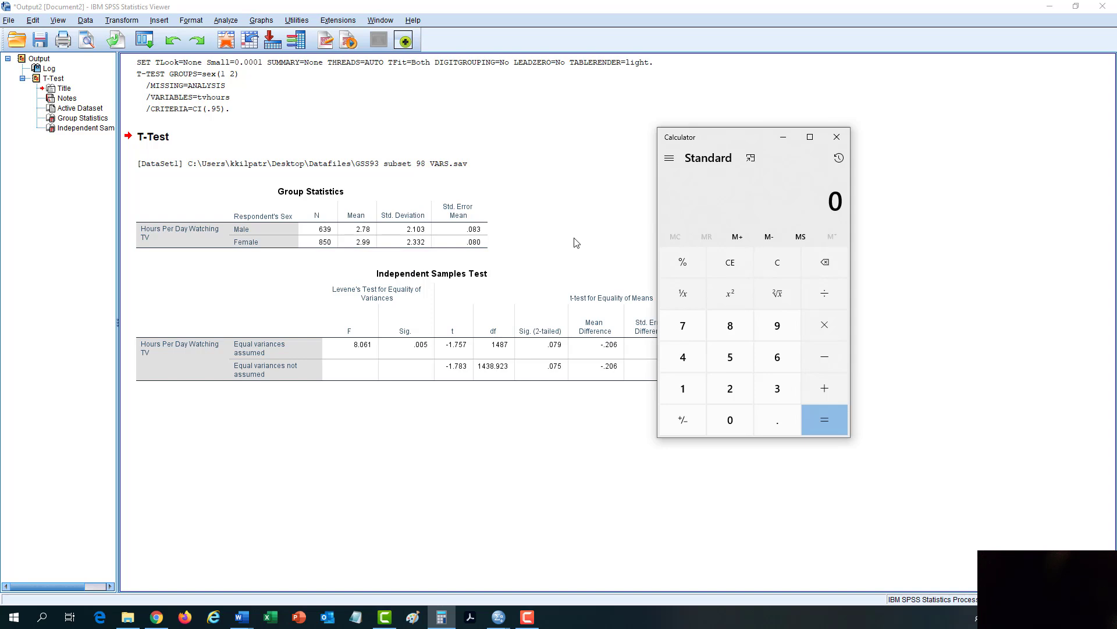
text(2.99 - 2.78)
key(Return)
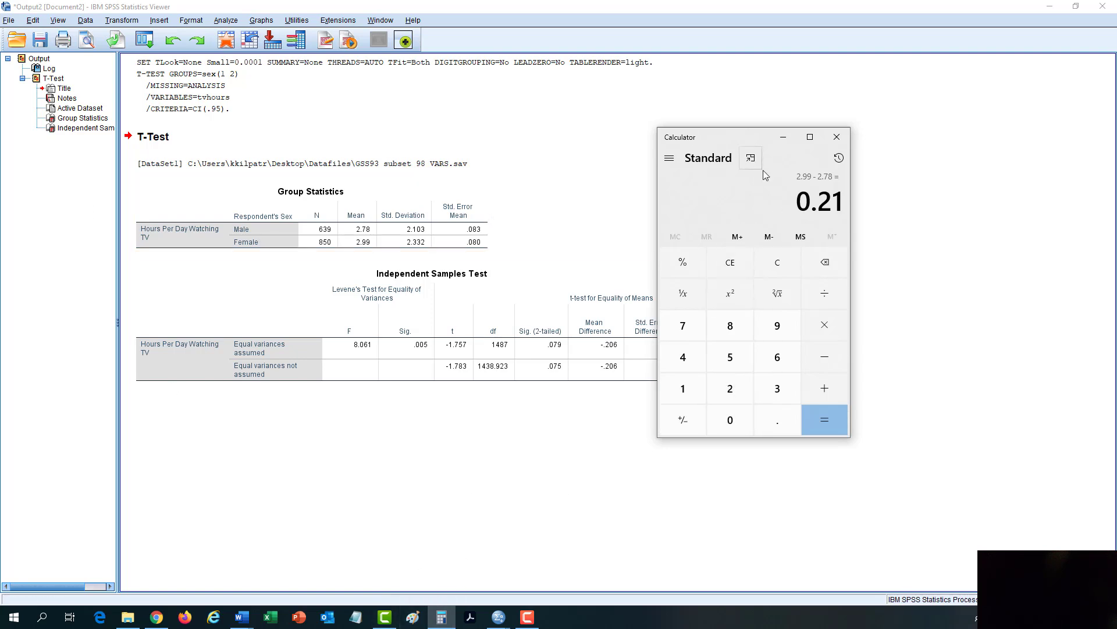
Move the calculator clear of the Independent Samples Test table to view it, and clear and minimize the calculator
drag(738, 137, 893, 111)
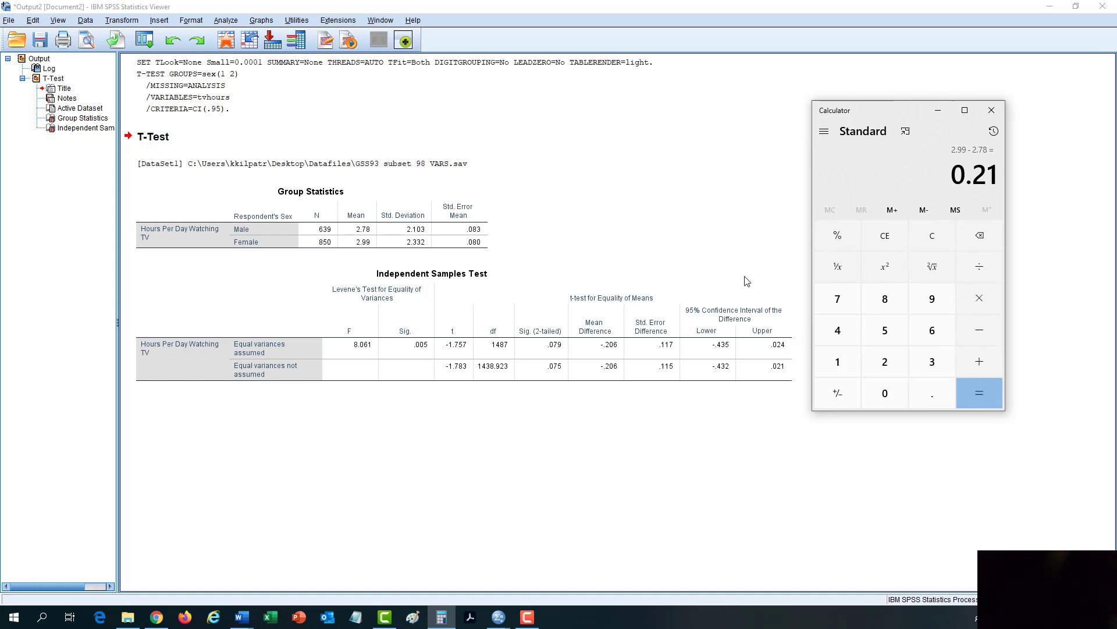
click(536, 356)
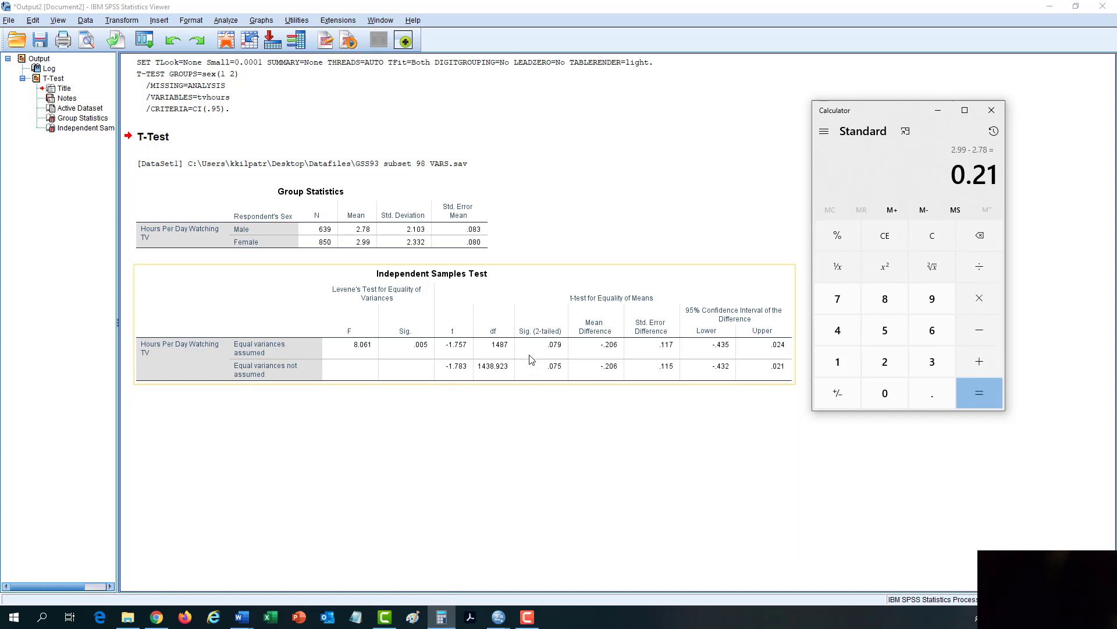
click(531, 440)
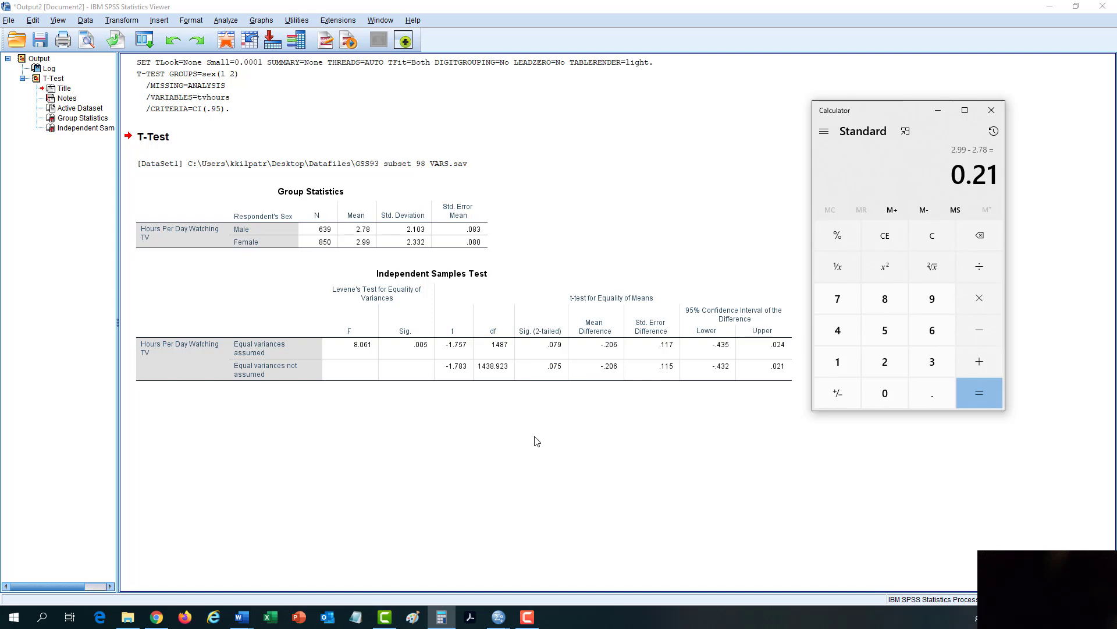
click(932, 235)
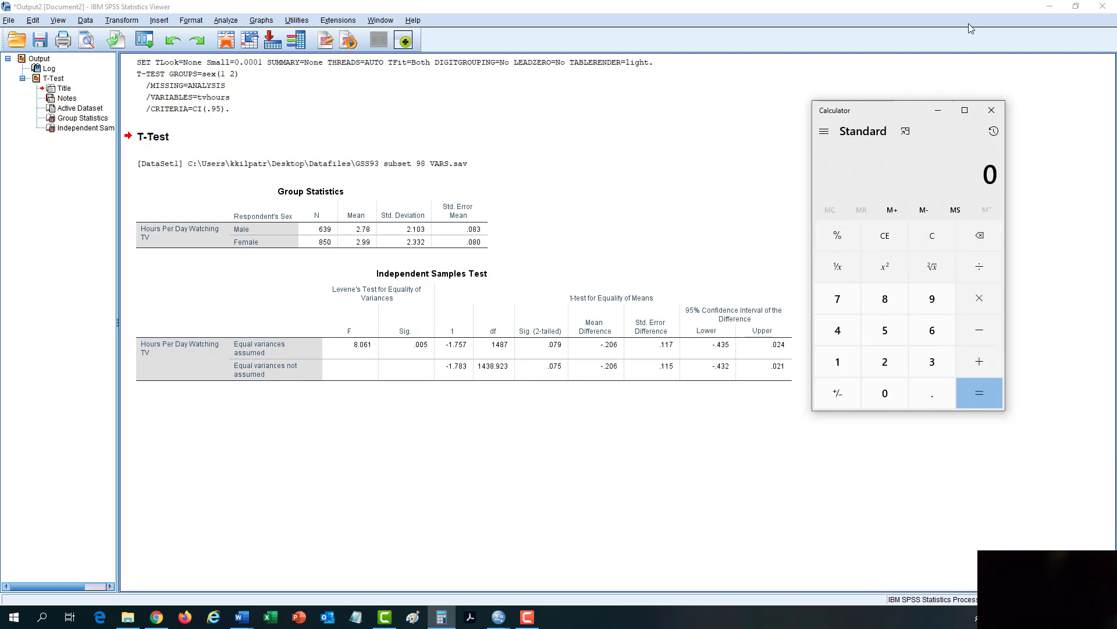
click(936, 111)
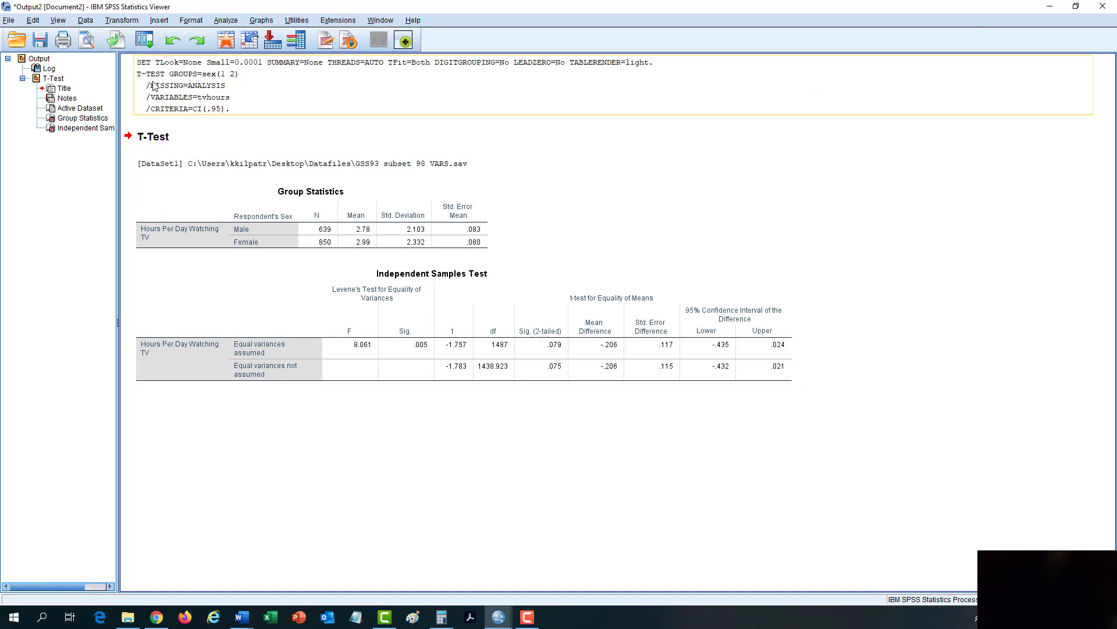
click(141, 40)
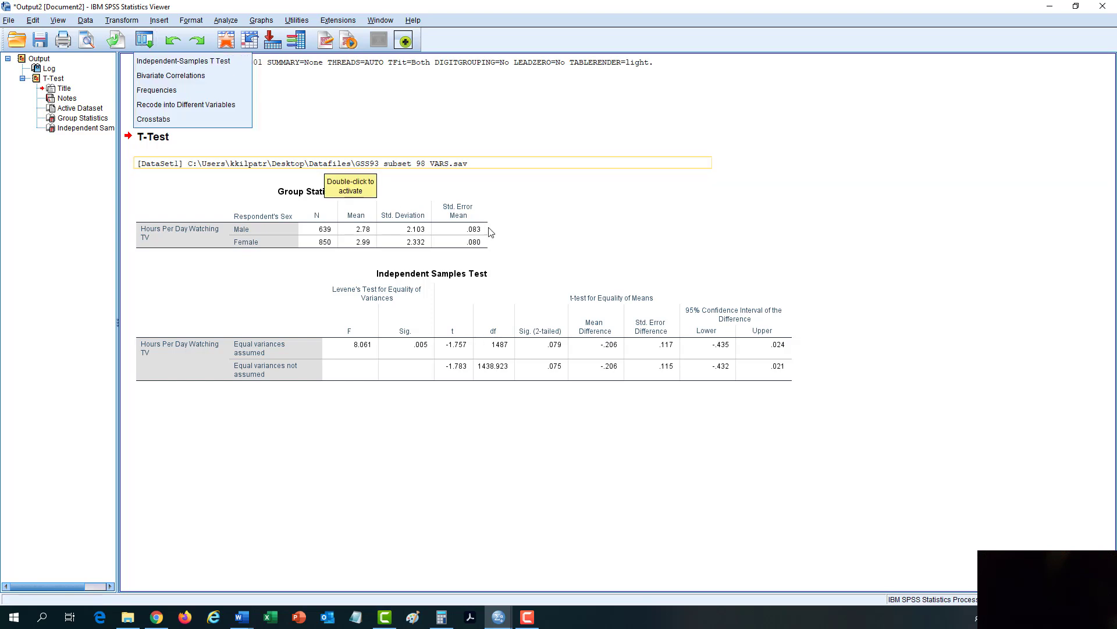
click(470, 145)
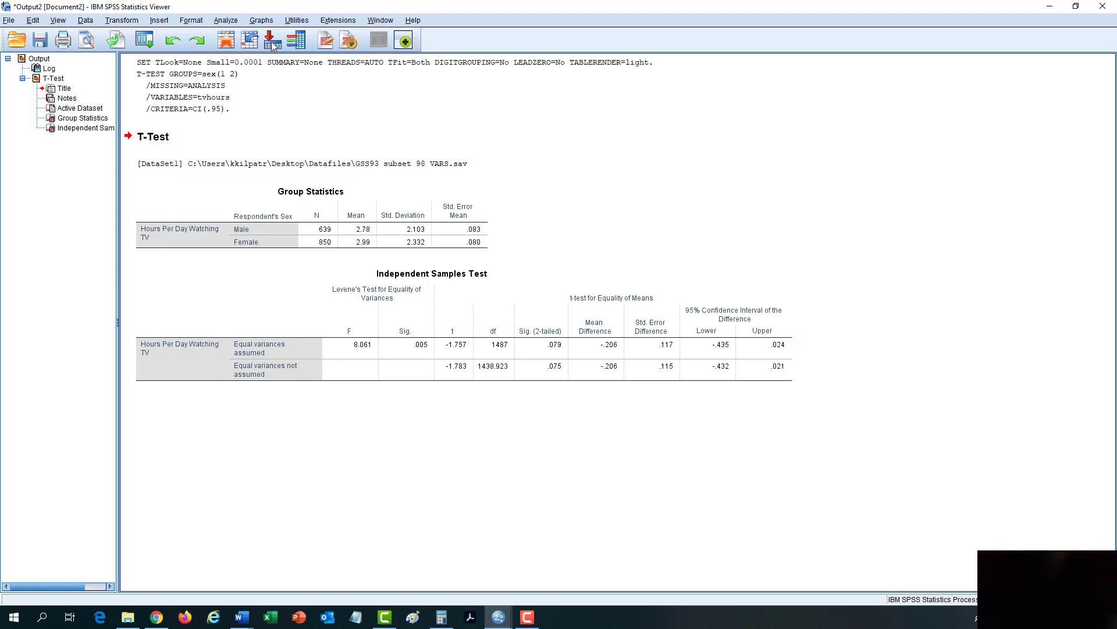
click(227, 21)
mouse_move(269, 91)
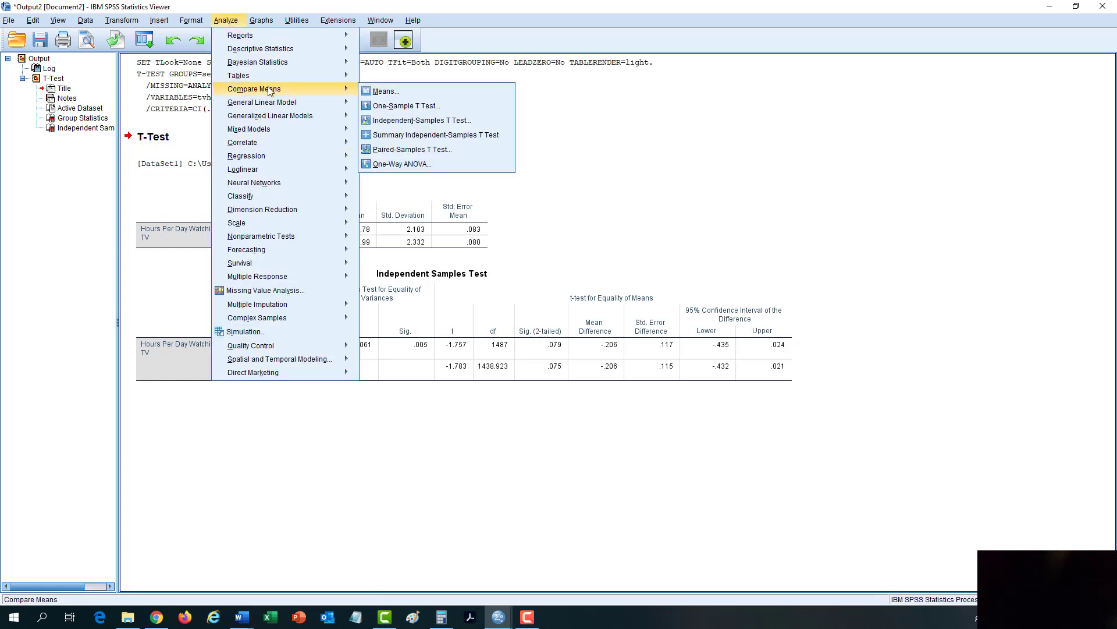
click(875, 194)
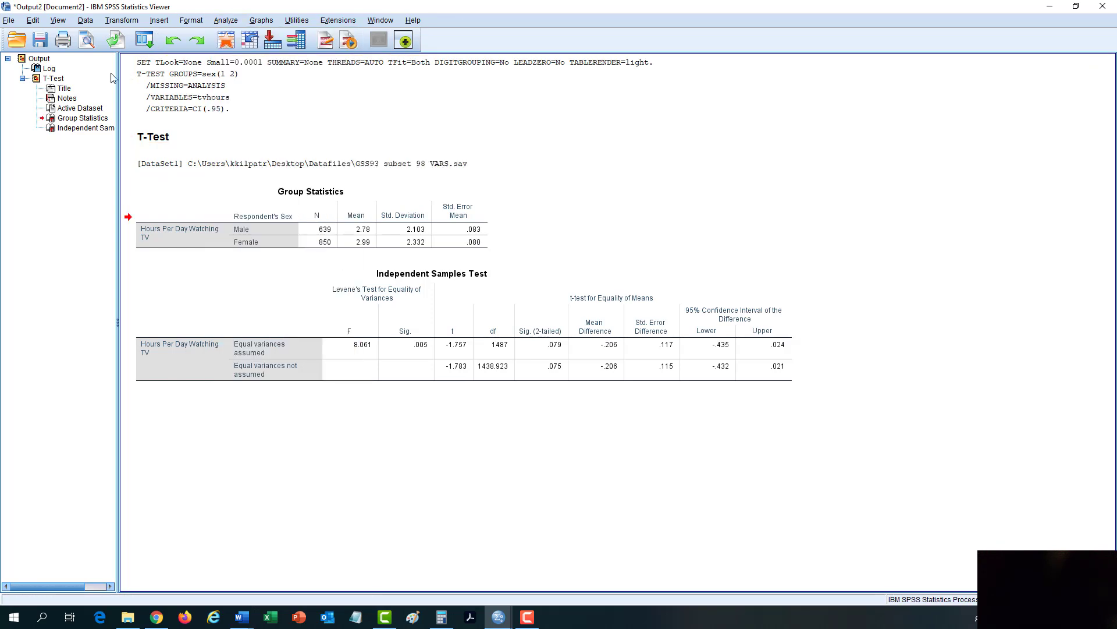
Recall the Independent-Samples T Test, reset its settings, and assign educ as the grouping variable
click(152, 42)
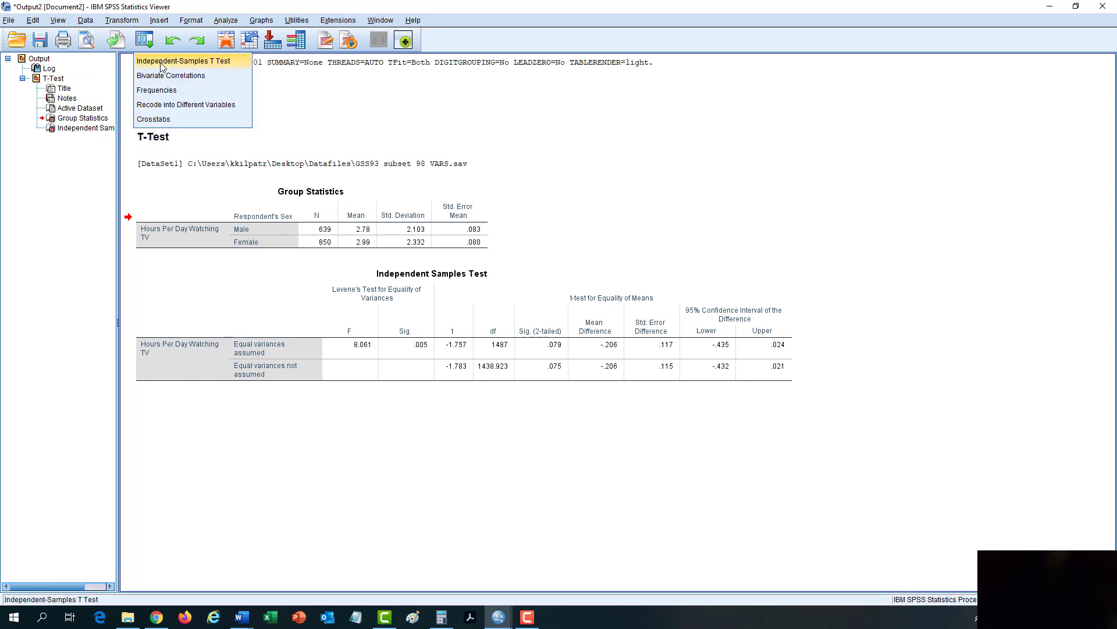
click(162, 63)
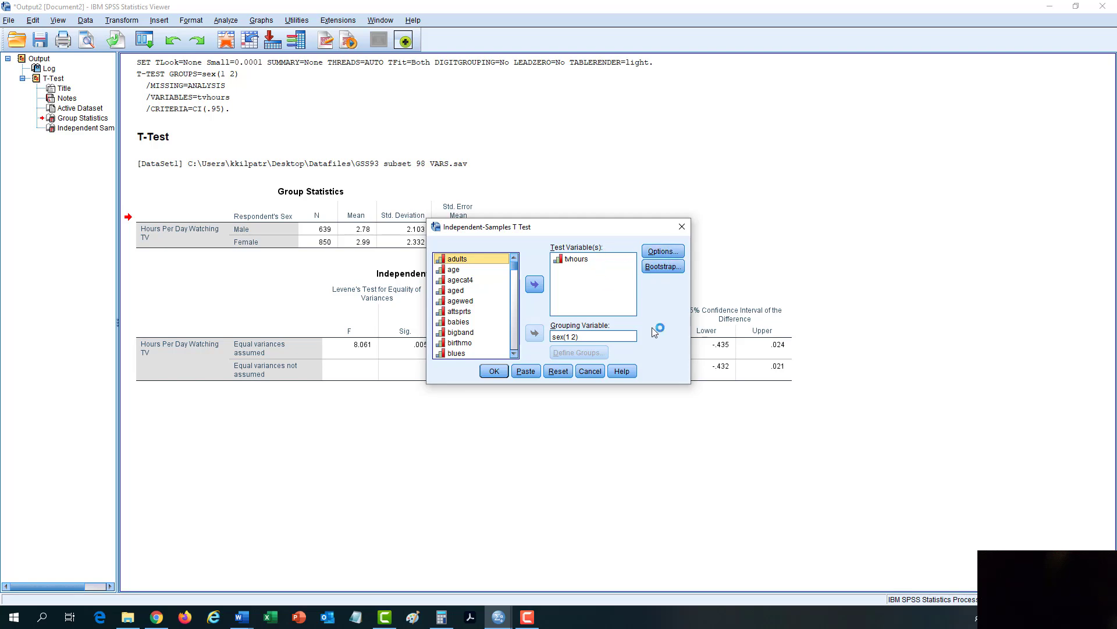
click(558, 370)
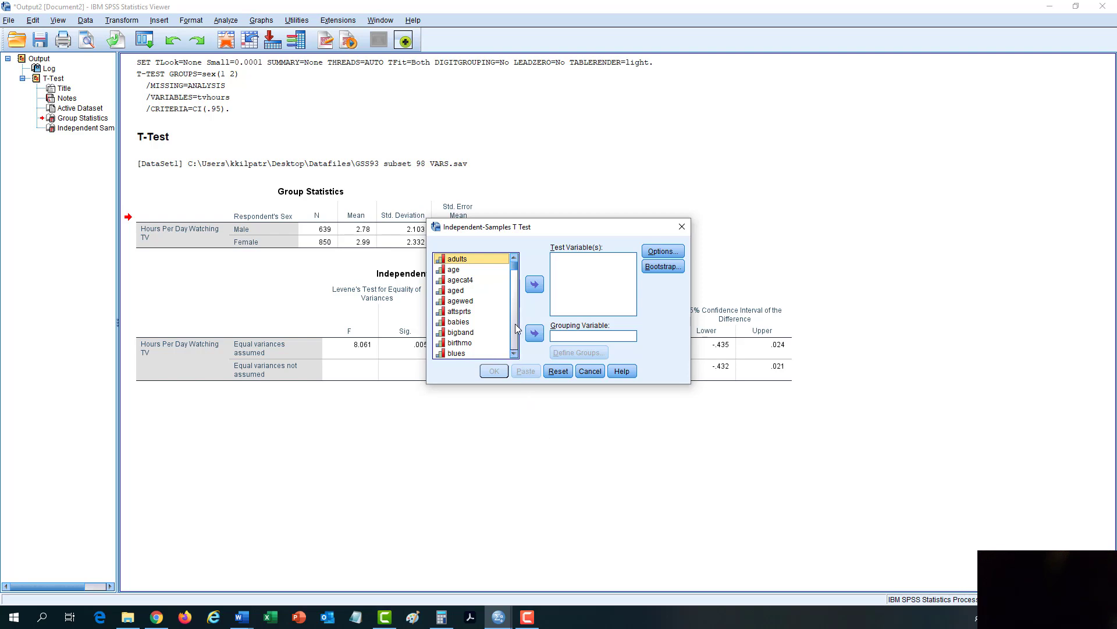
scroll(515, 320, down, 5)
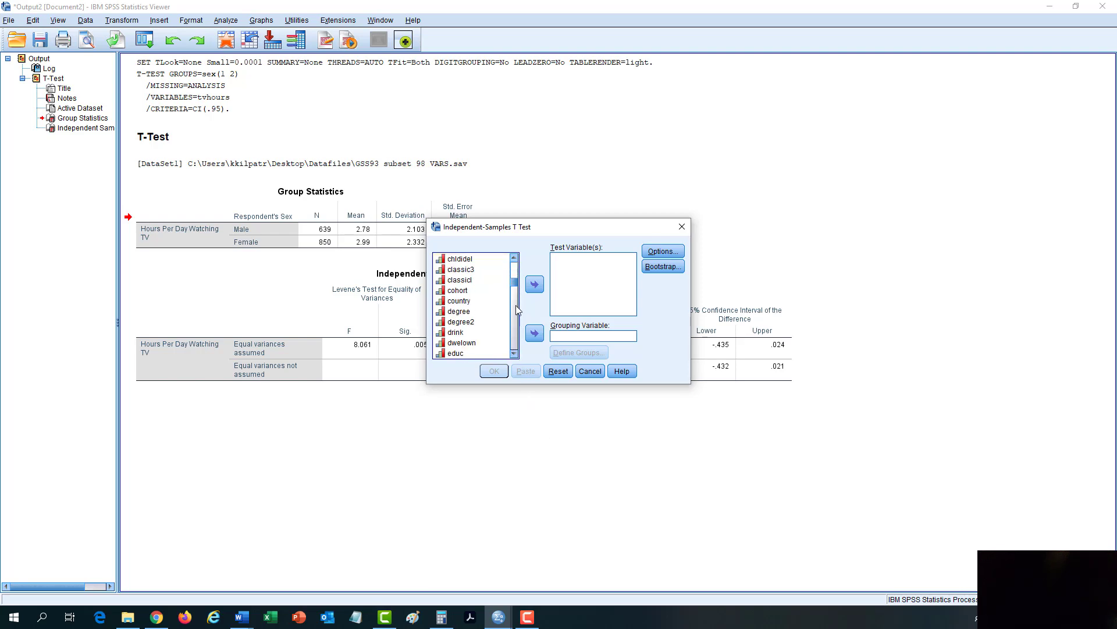
click(469, 354)
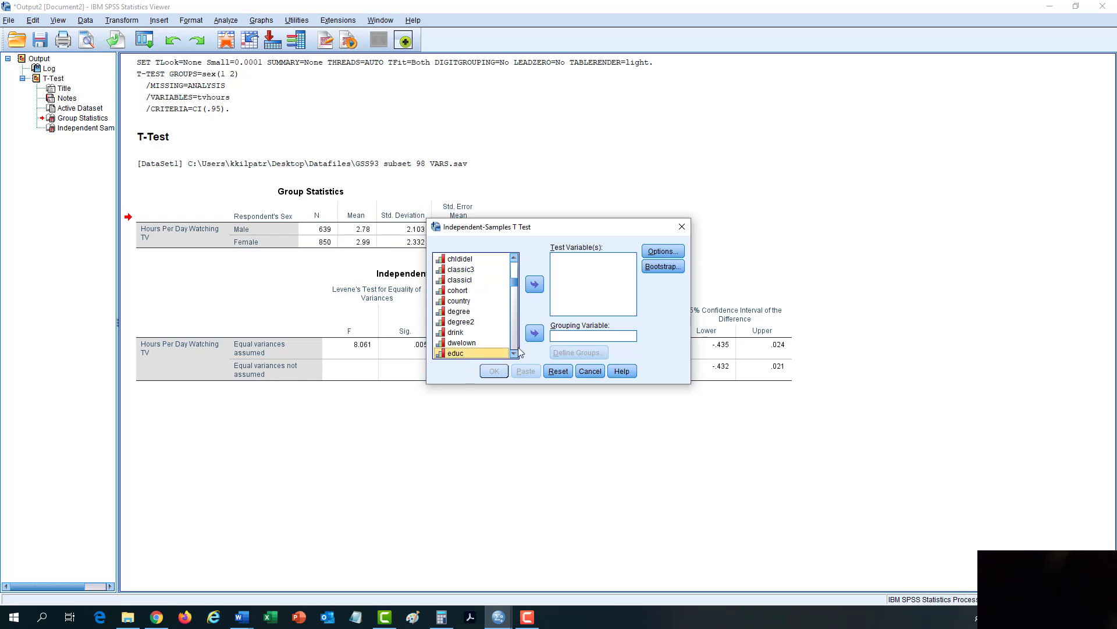
click(534, 333)
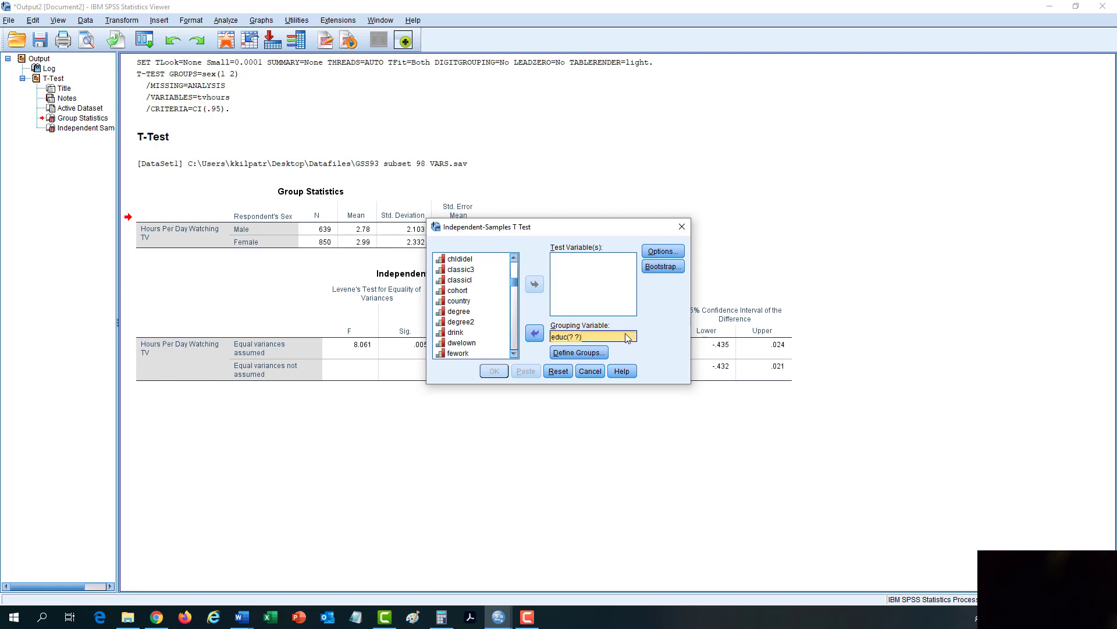
Define the educ groups by a cut point of 13 instead of specified values
click(591, 353)
click(564, 290)
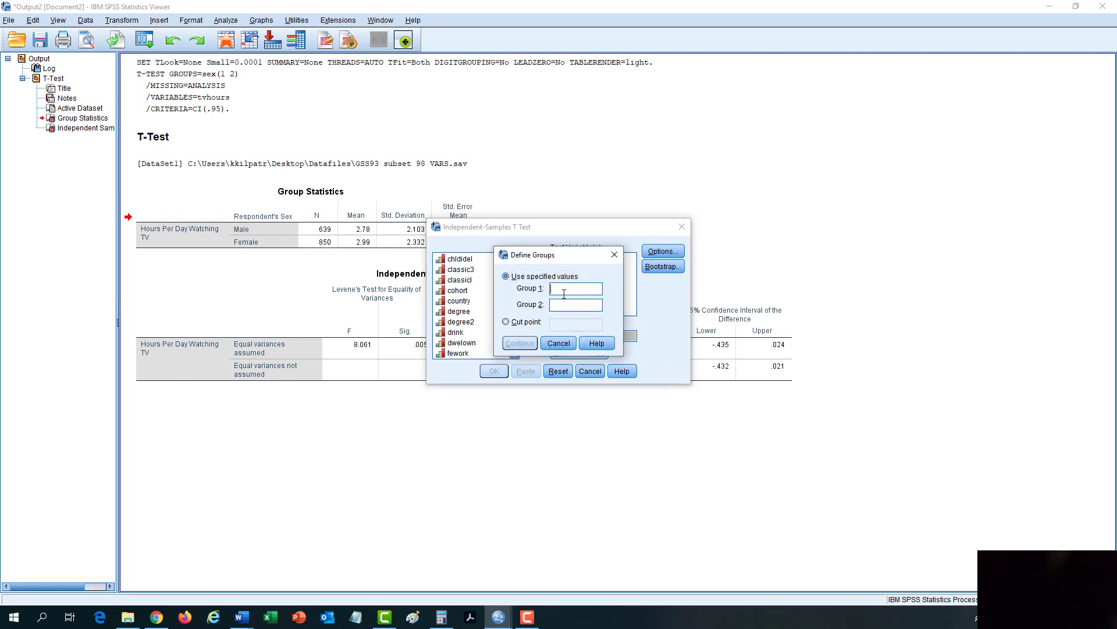
click(569, 305)
click(506, 322)
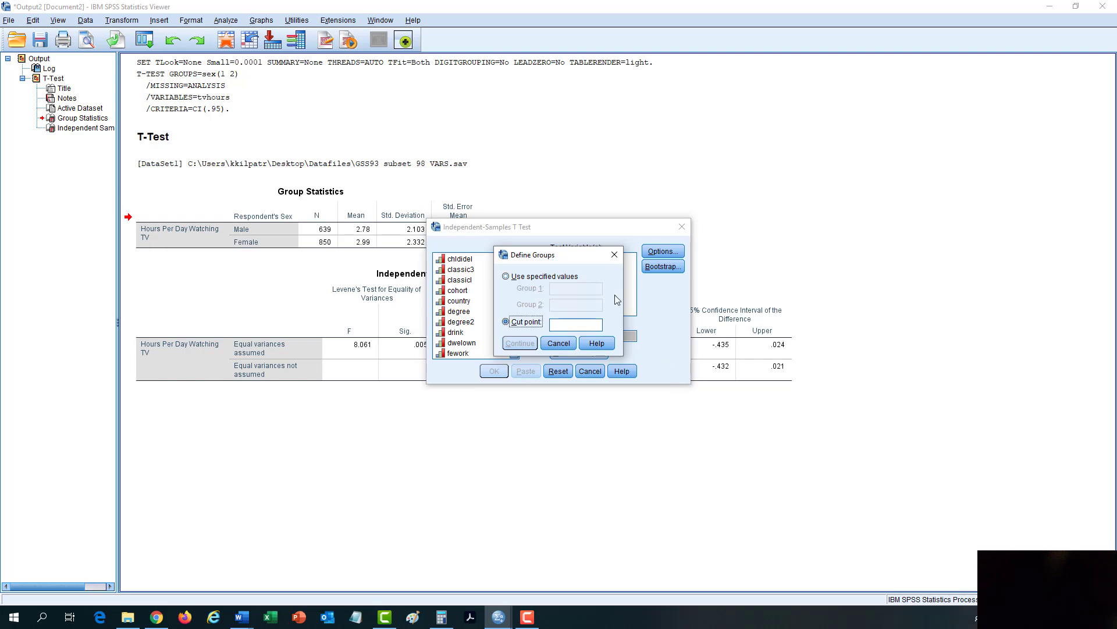
click(589, 323)
text(13)
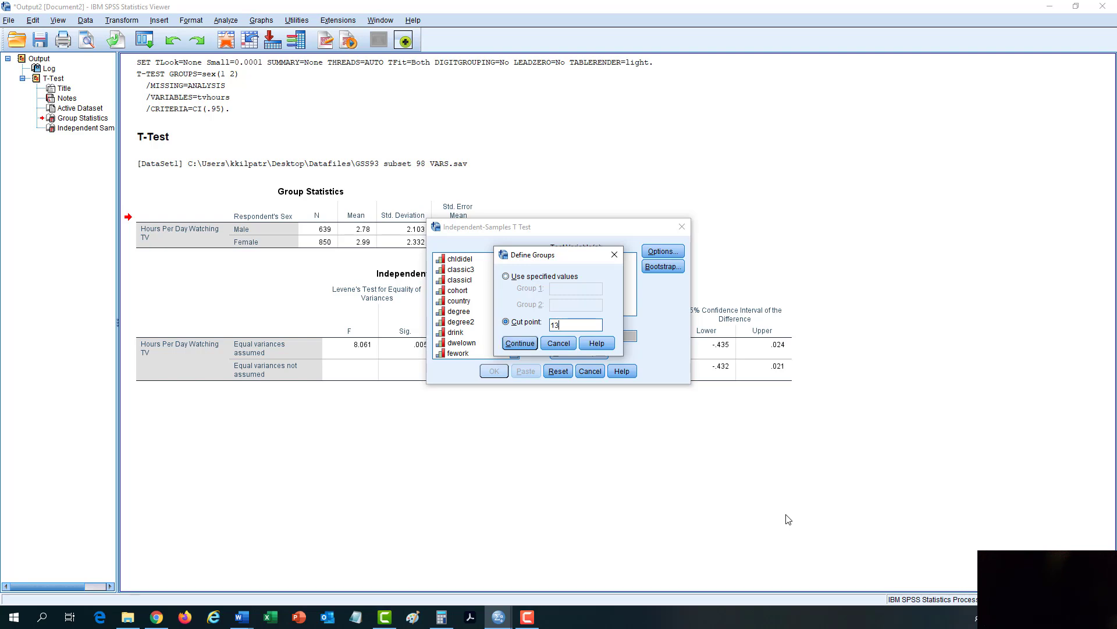
click(534, 347)
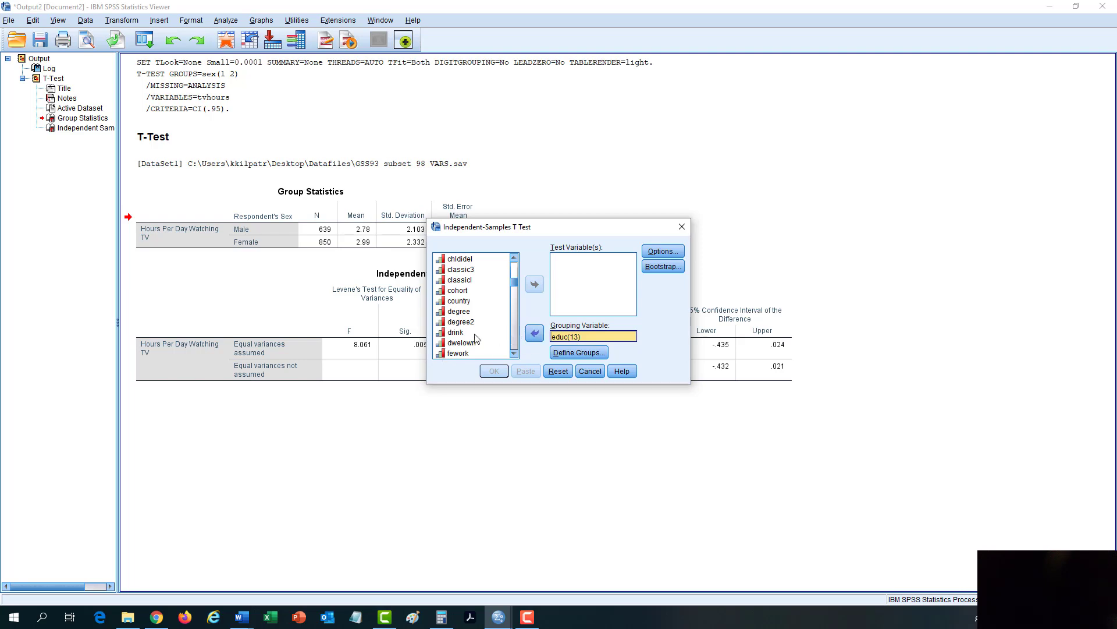
Look up the label and value labels of the drink variable in its variable information, and close it
click(455, 333)
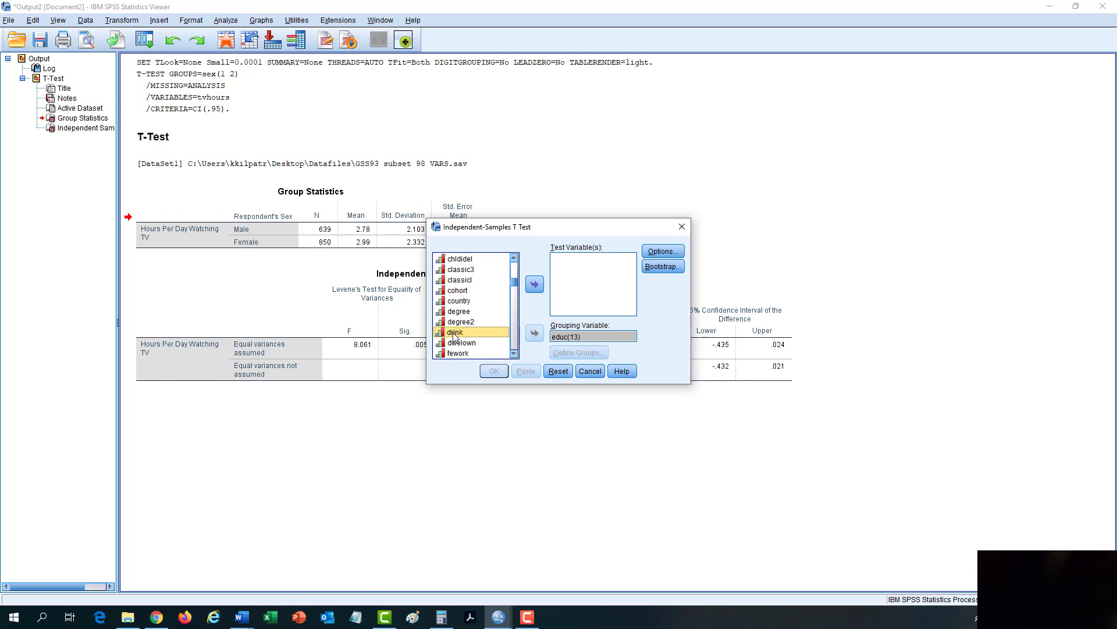
right_click(454, 336)
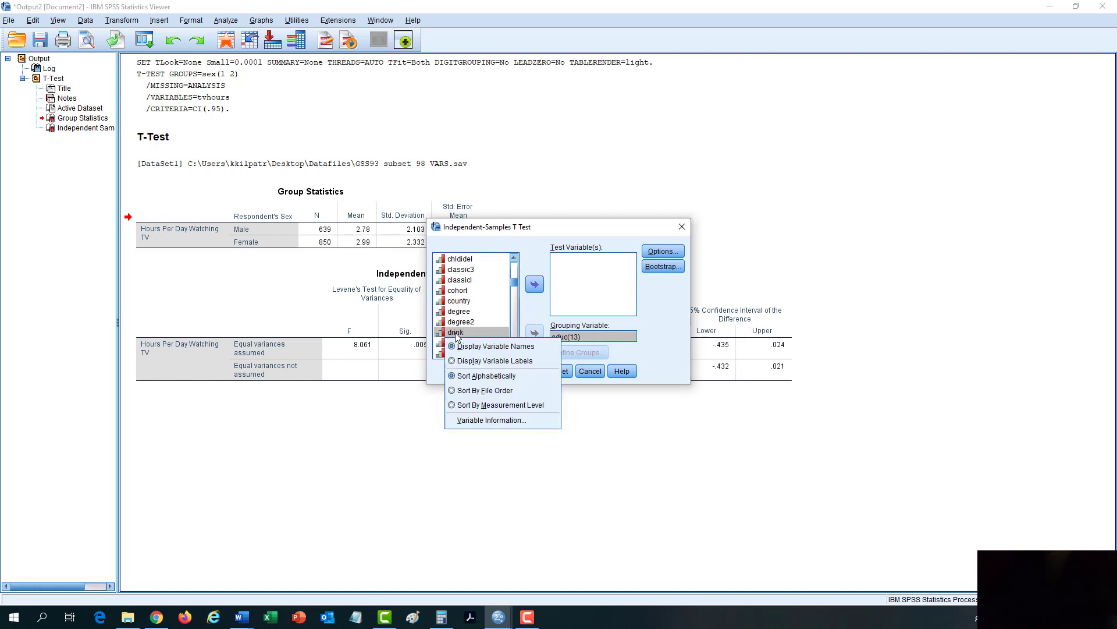
click(479, 419)
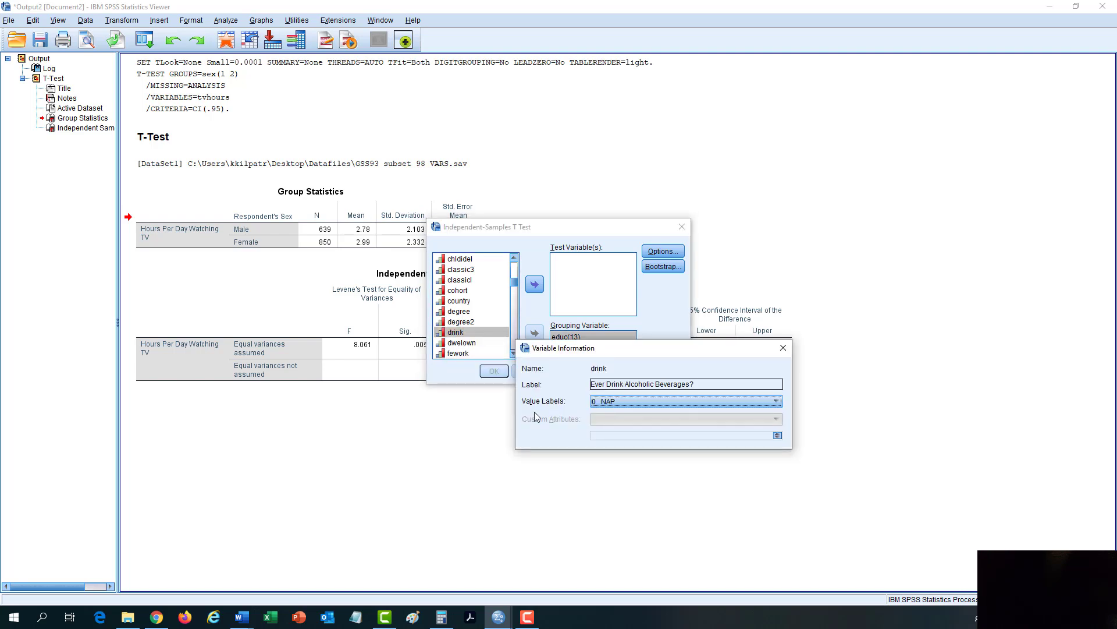
click(776, 402)
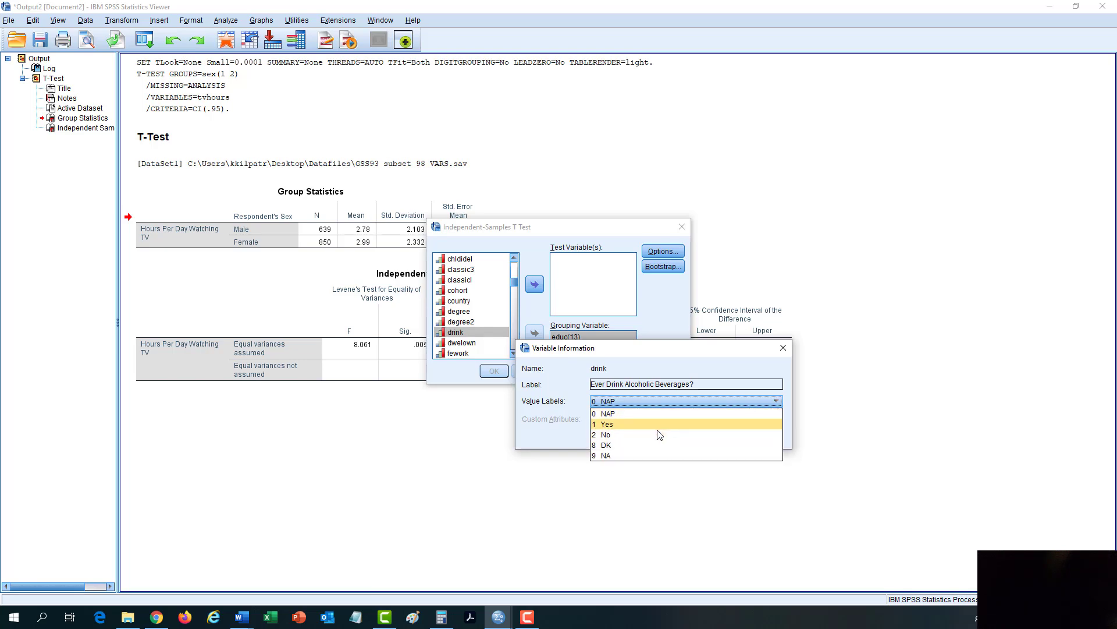
click(783, 348)
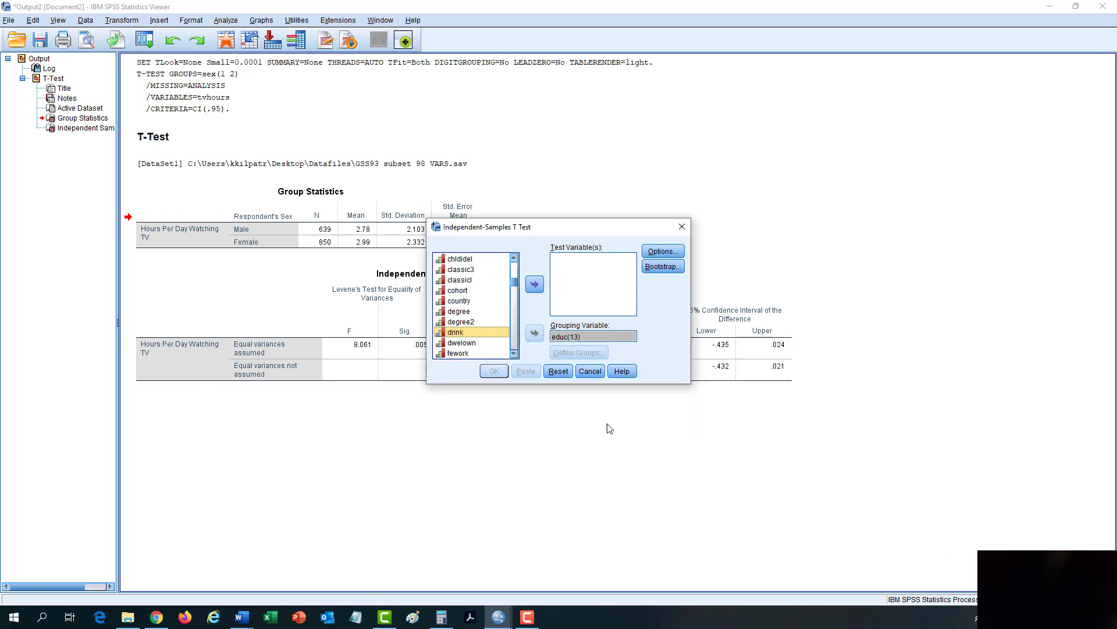
Look up the label and the full list of value labels of income91 in its variable information, and close it
click(514, 322)
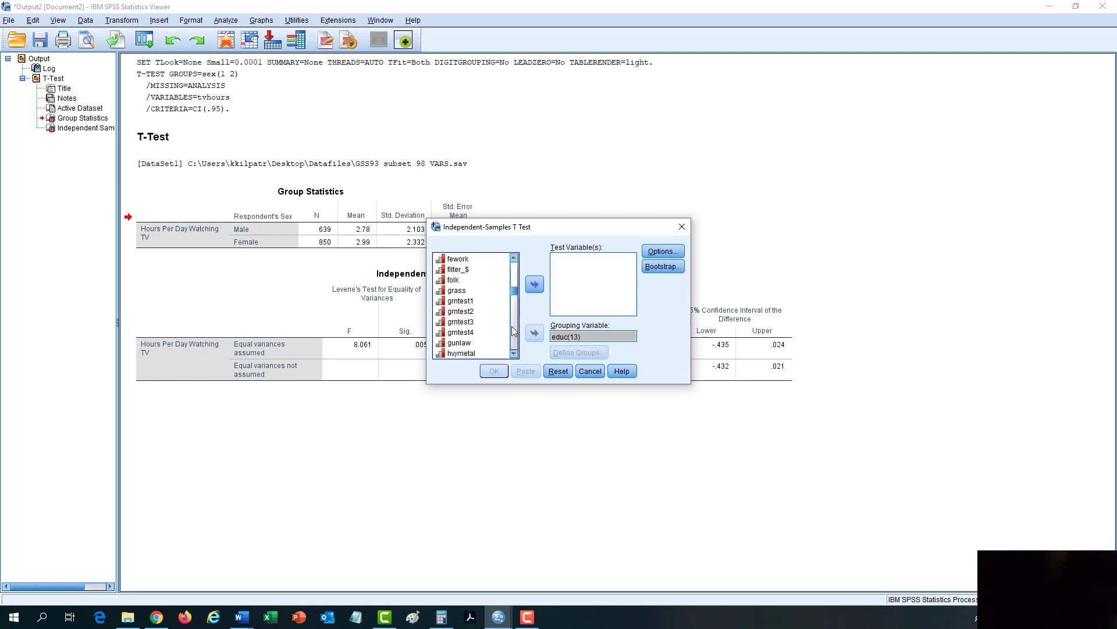
click(515, 325)
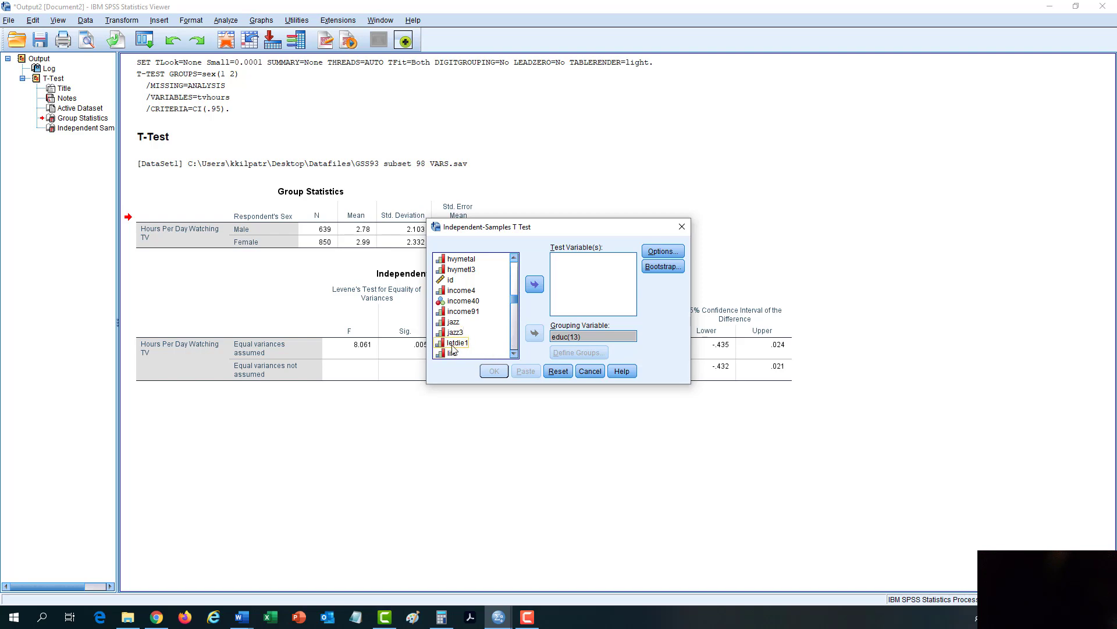
right_click(473, 312)
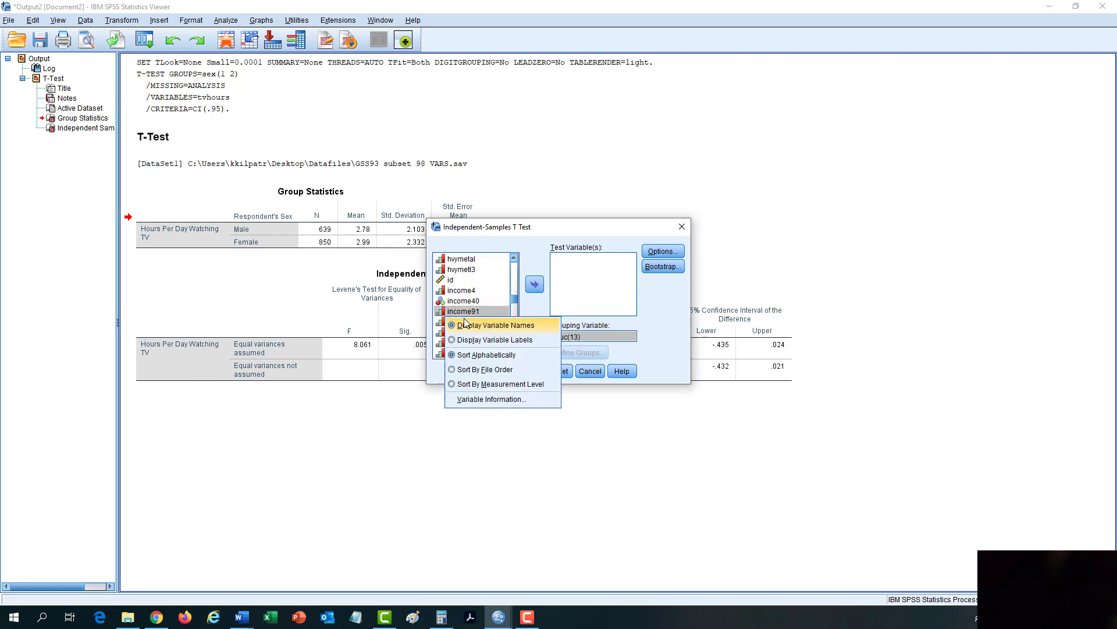
click(492, 399)
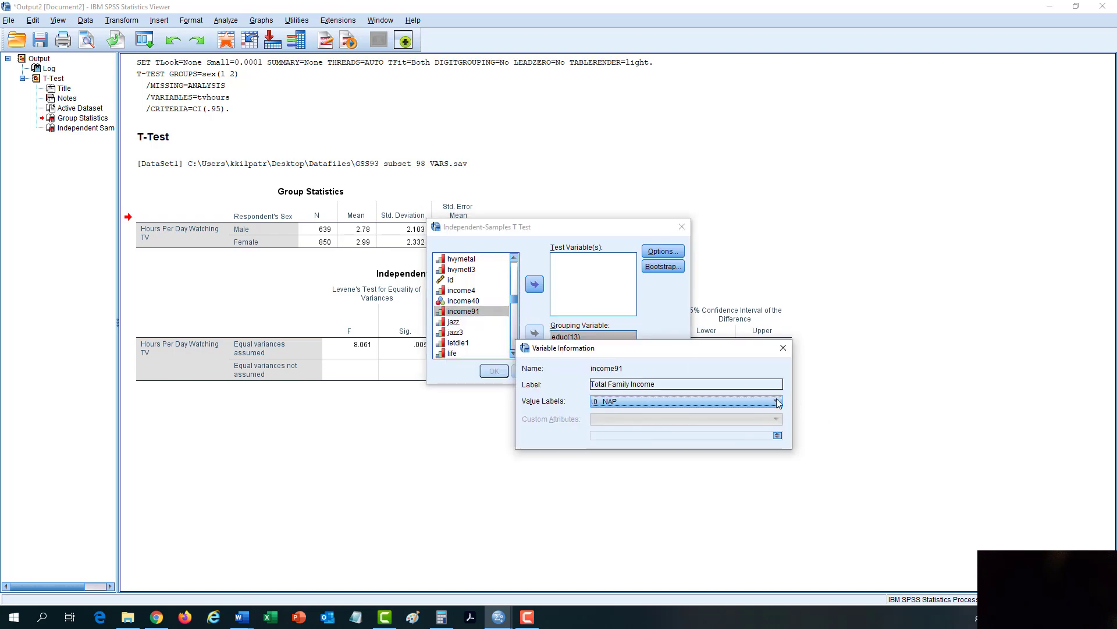
click(777, 401)
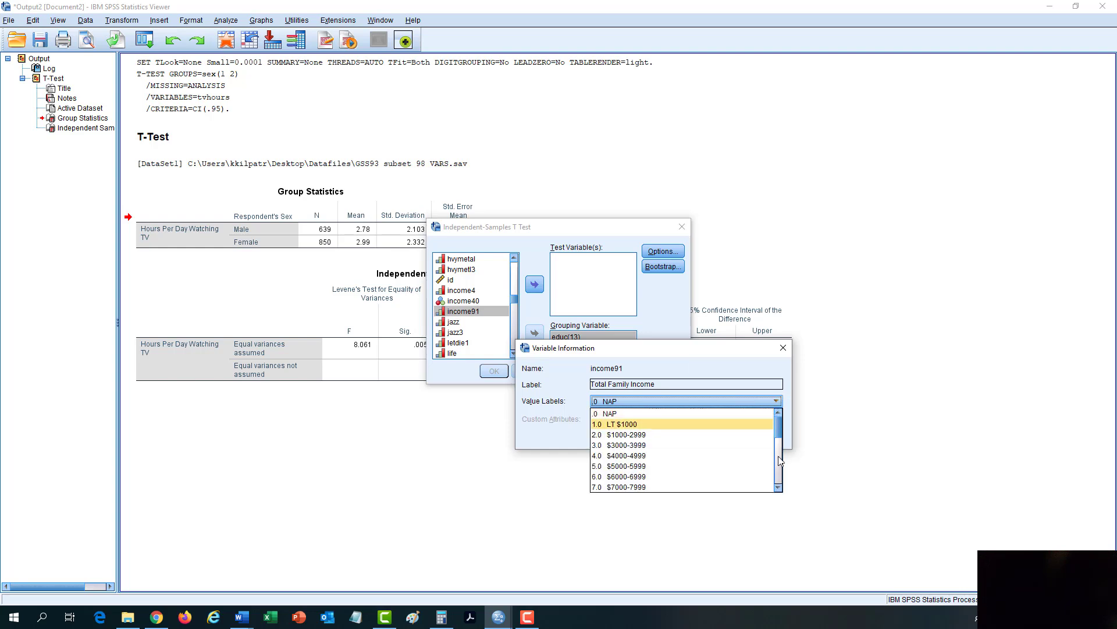
click(780, 474)
click(780, 470)
drag(779, 467, 779, 479)
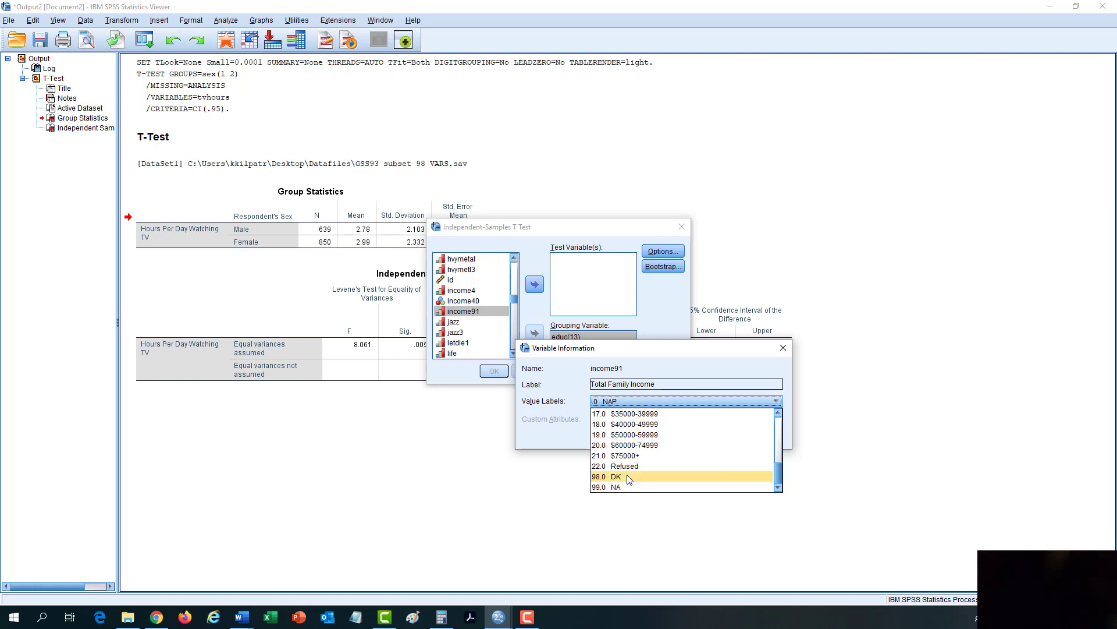
scroll(771, 428, up, 6)
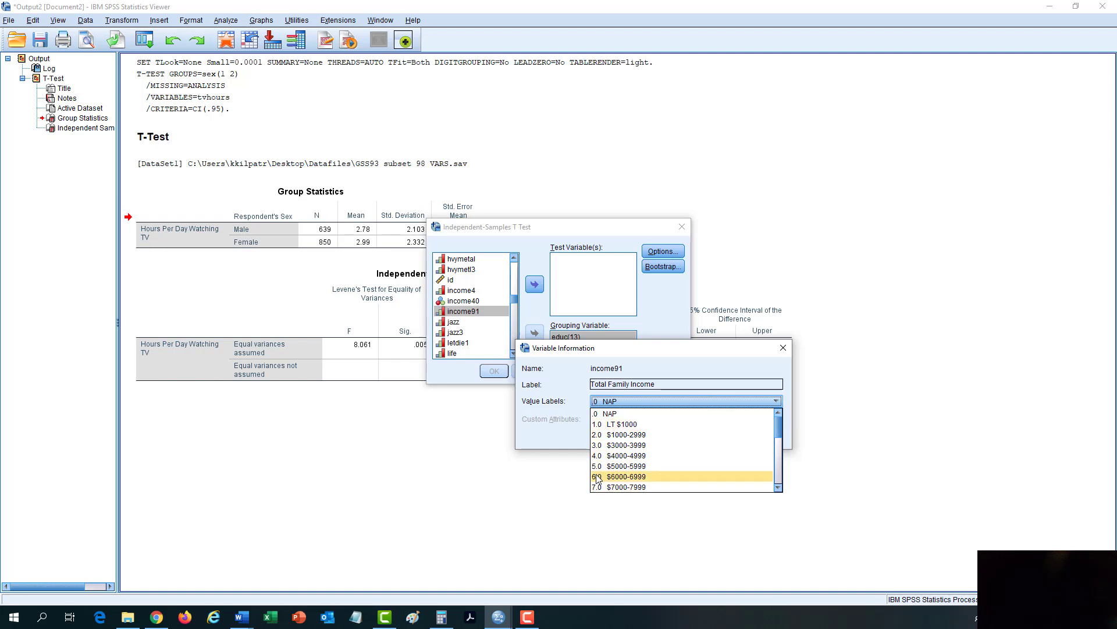
click(783, 350)
click(783, 349)
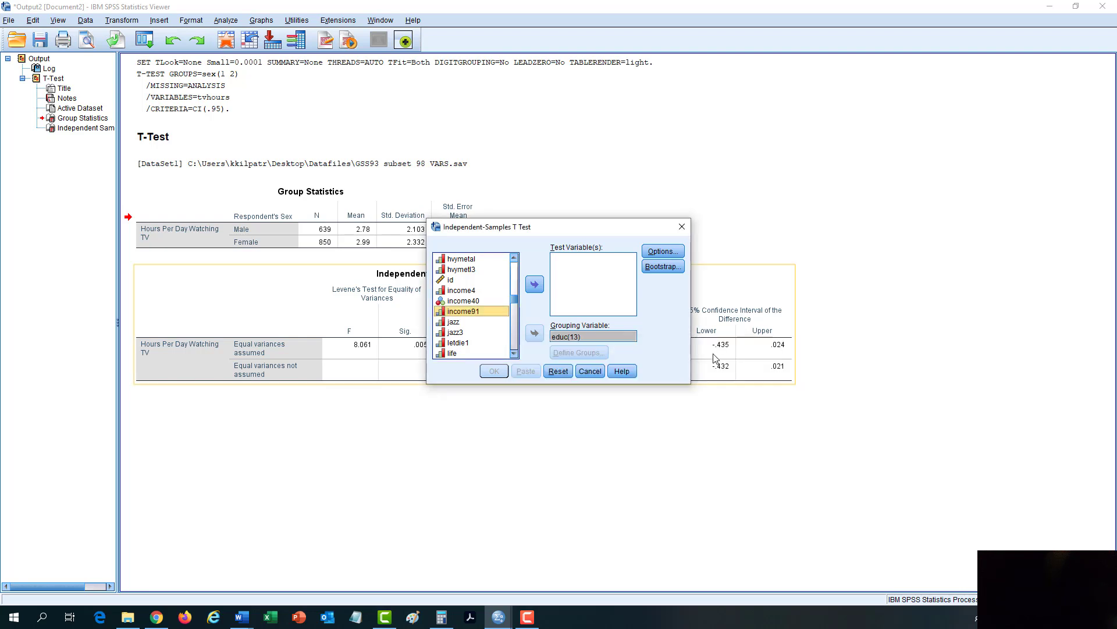
Run the t-test with income91 as the test variable, and recall the dialog to rerun it with the same settings
click(537, 285)
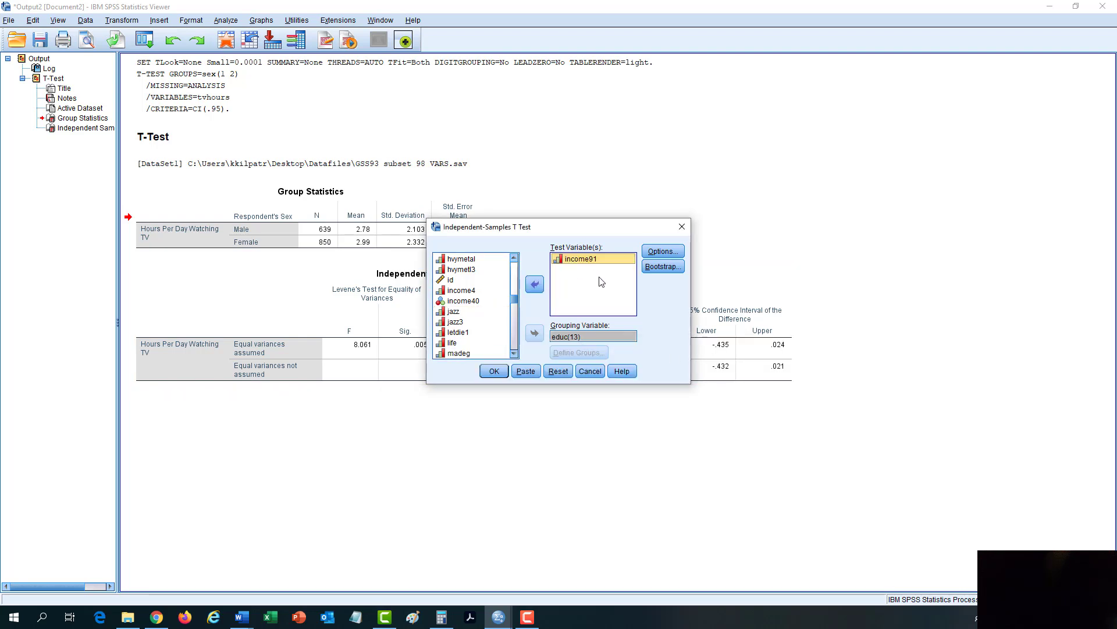
click(494, 370)
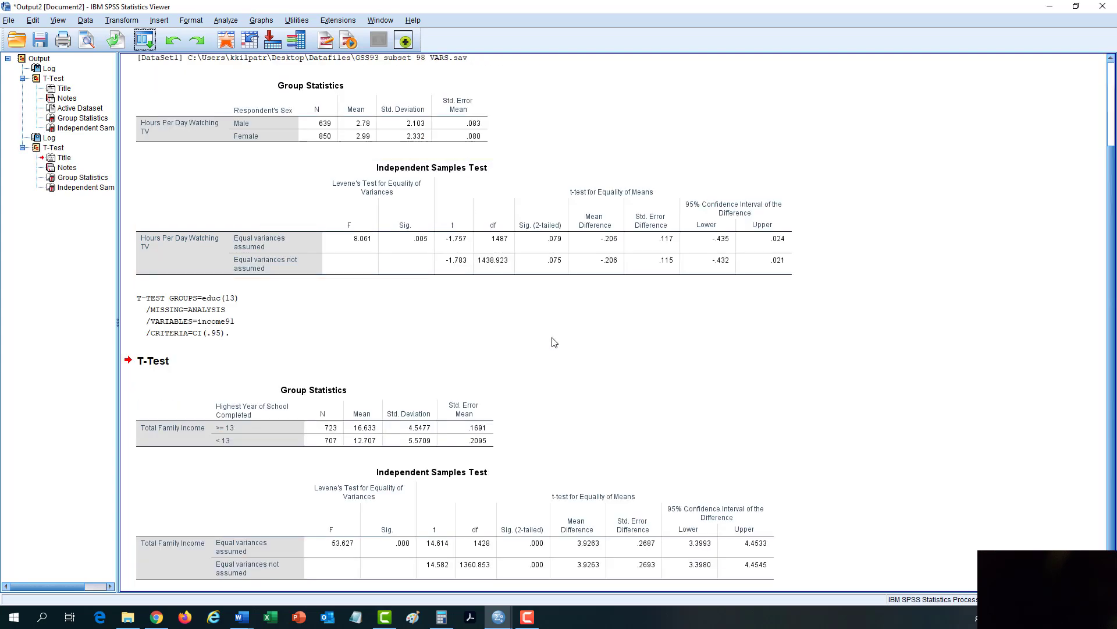
click(145, 39)
click(145, 63)
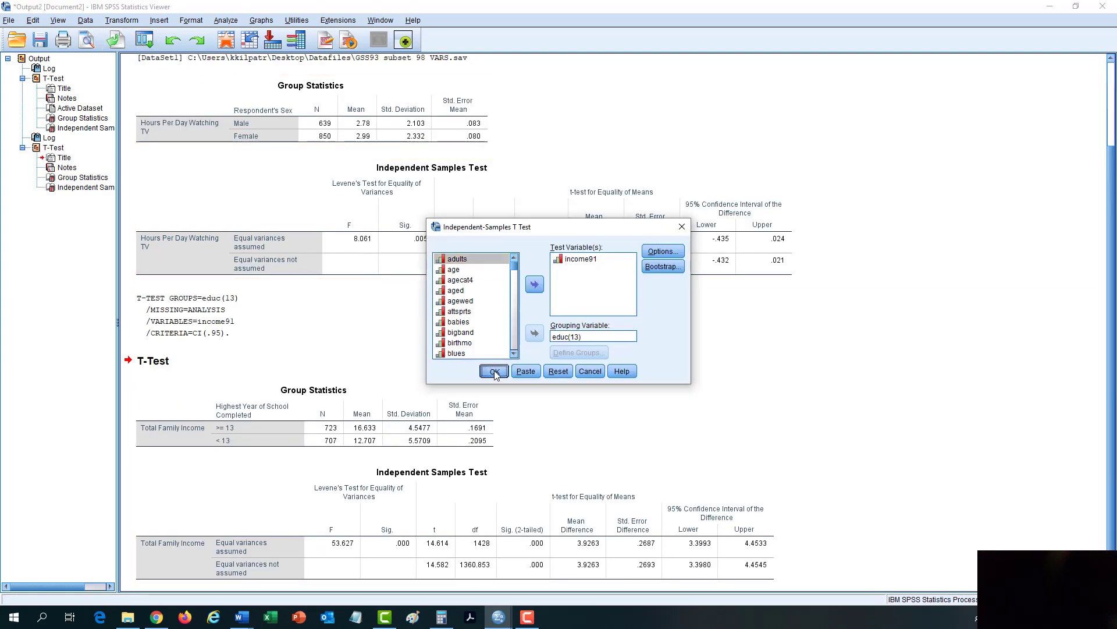
click(495, 370)
scroll(555, 389, up, 3)
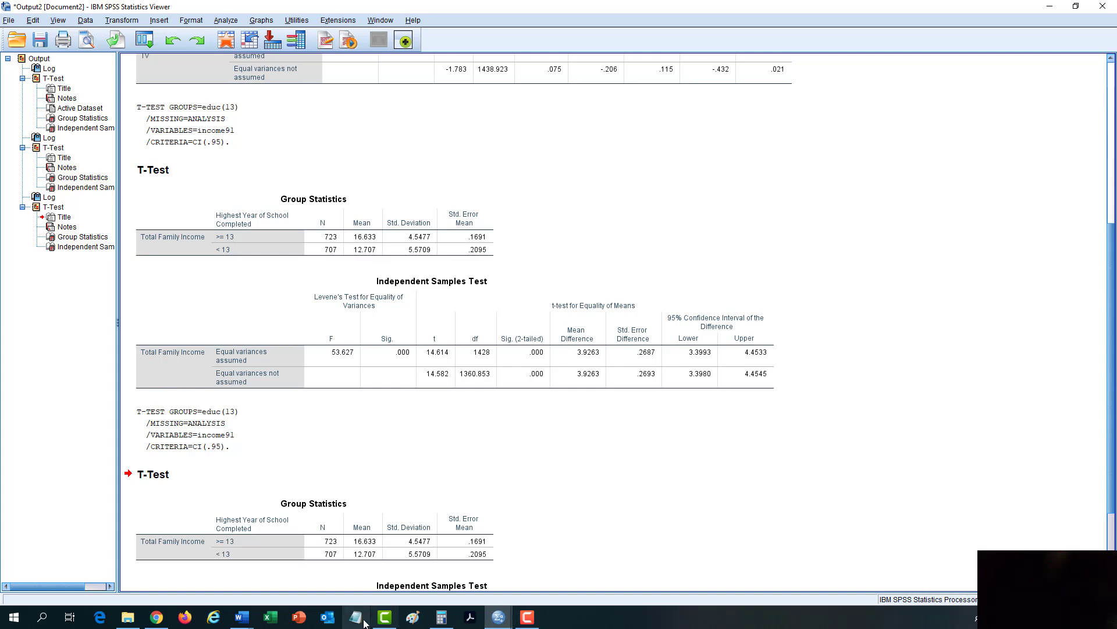
Switch to Calculator, subtract the group mean 12.707 from 16.633 to check the mean difference, and clear and minimize it
click(441, 617)
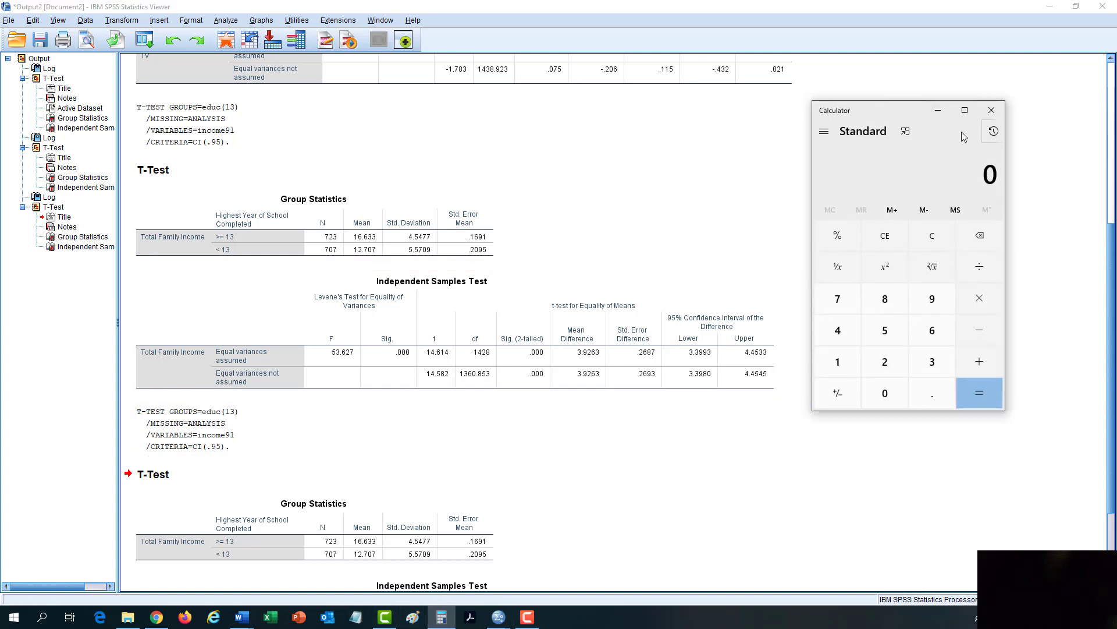
drag(879, 109, 466, 128)
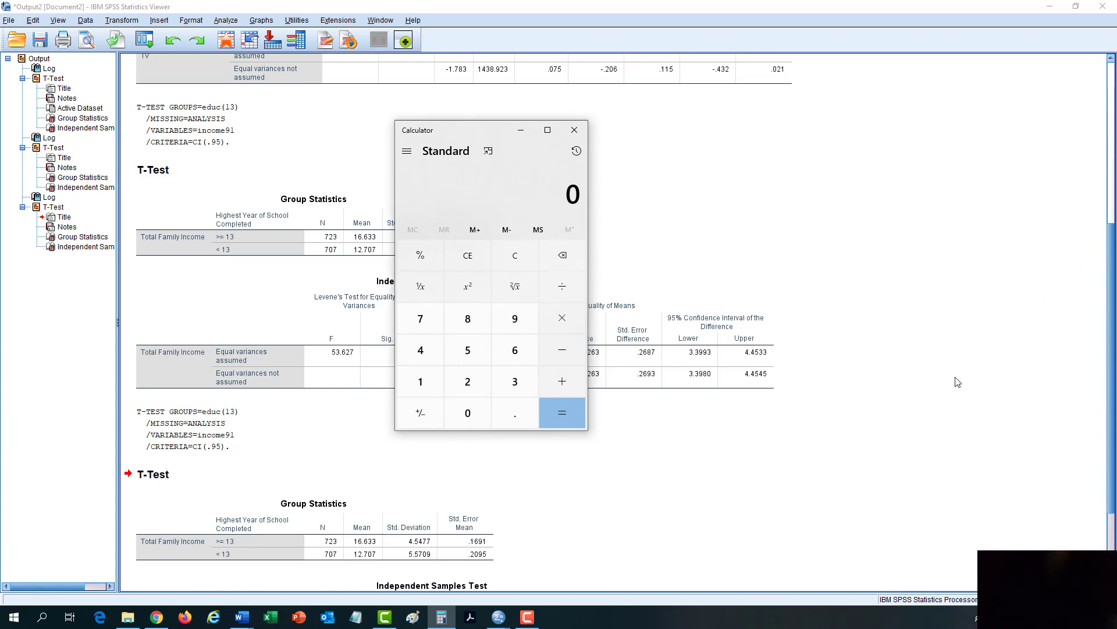
text(16.633)
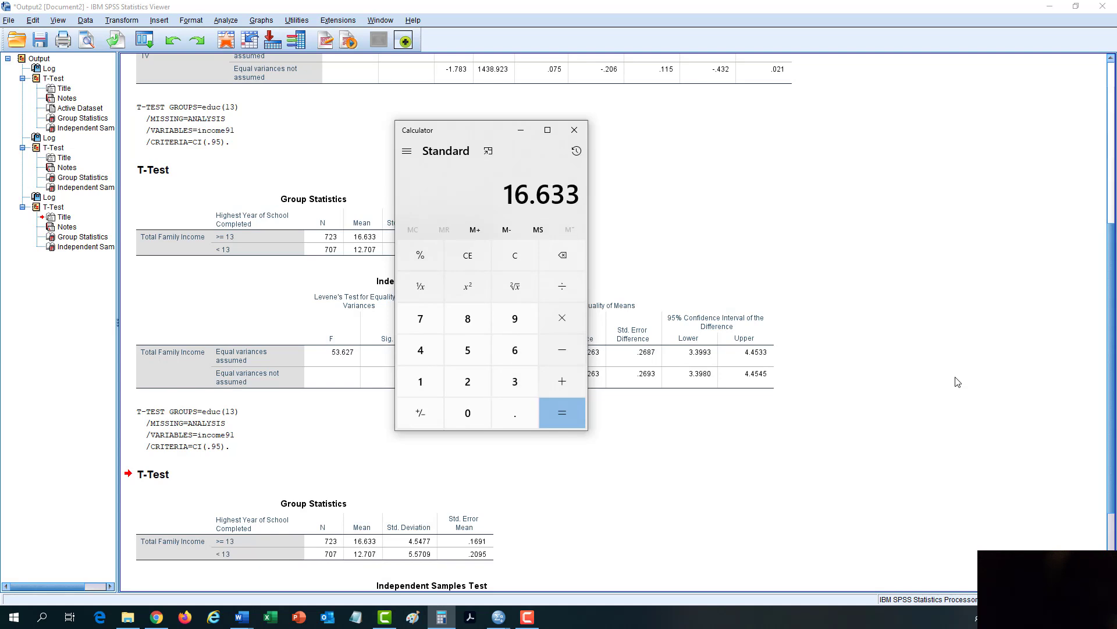
key(minus)
text(12.70)
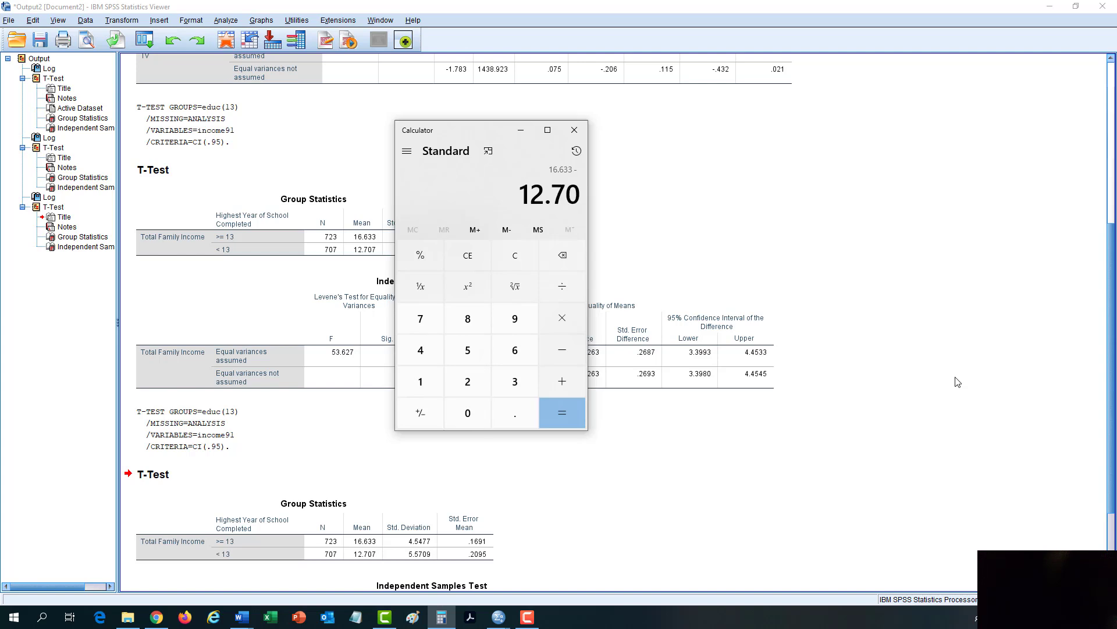
text(7)
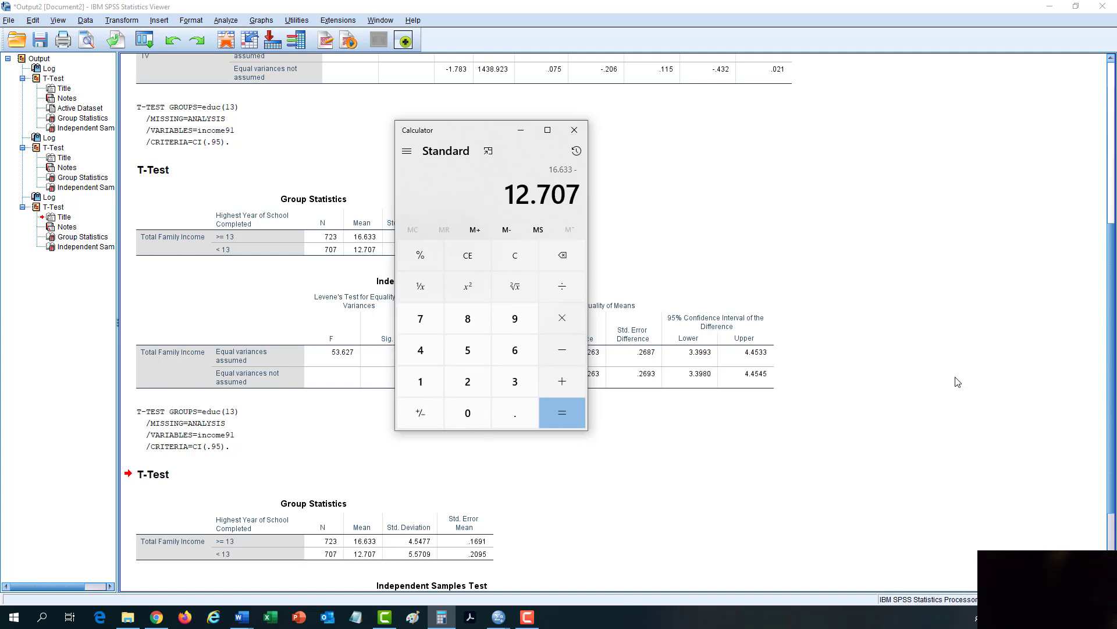
key(Return)
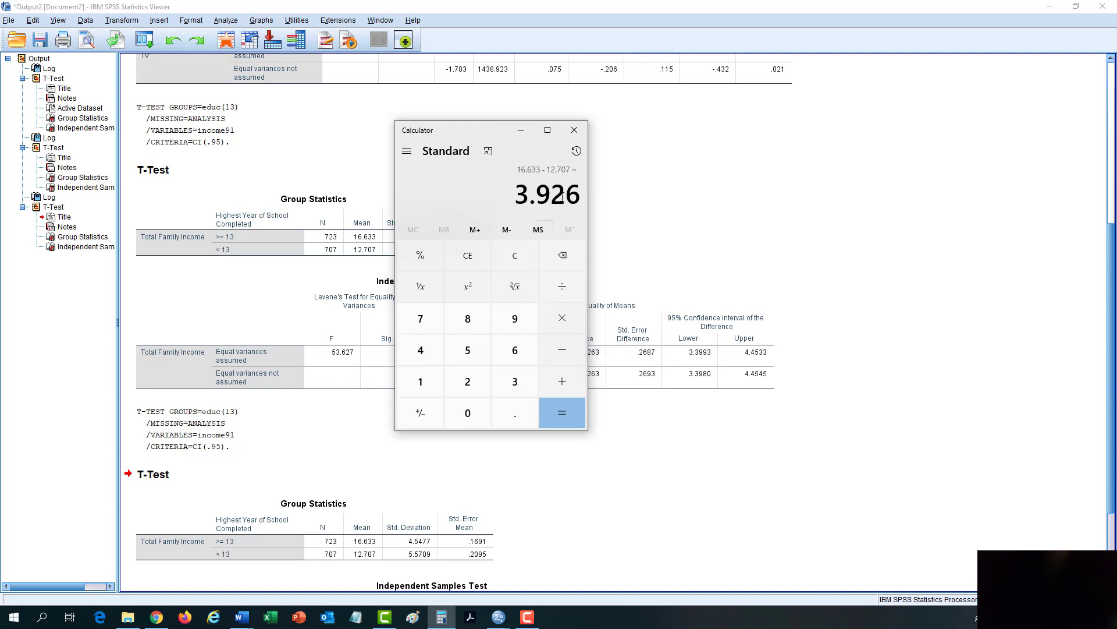
key(Escape)
click(521, 132)
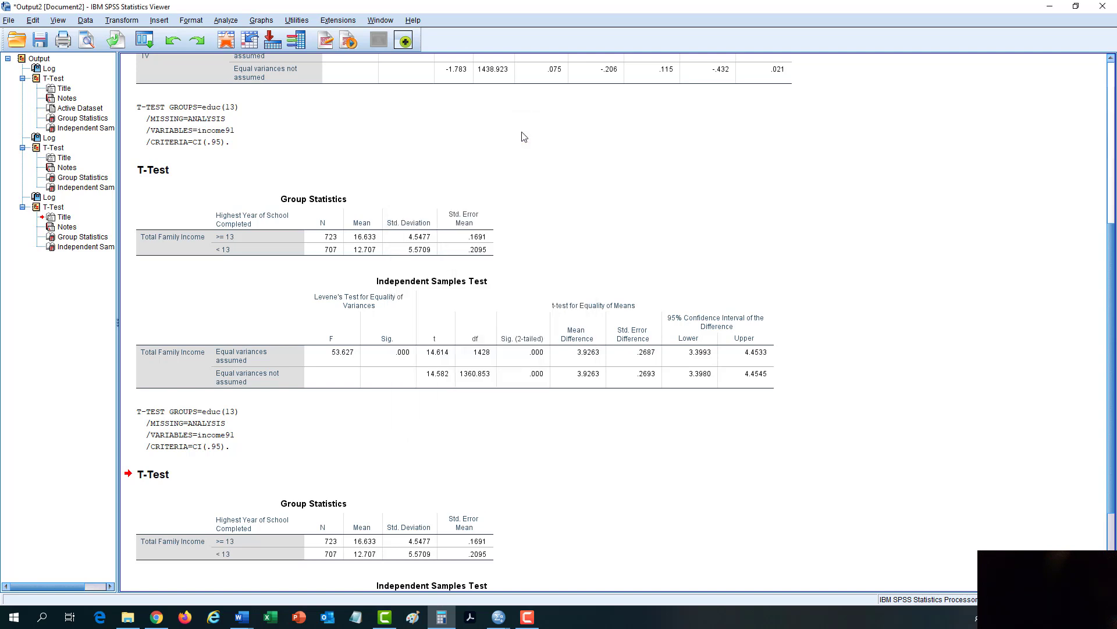
click(245, 233)
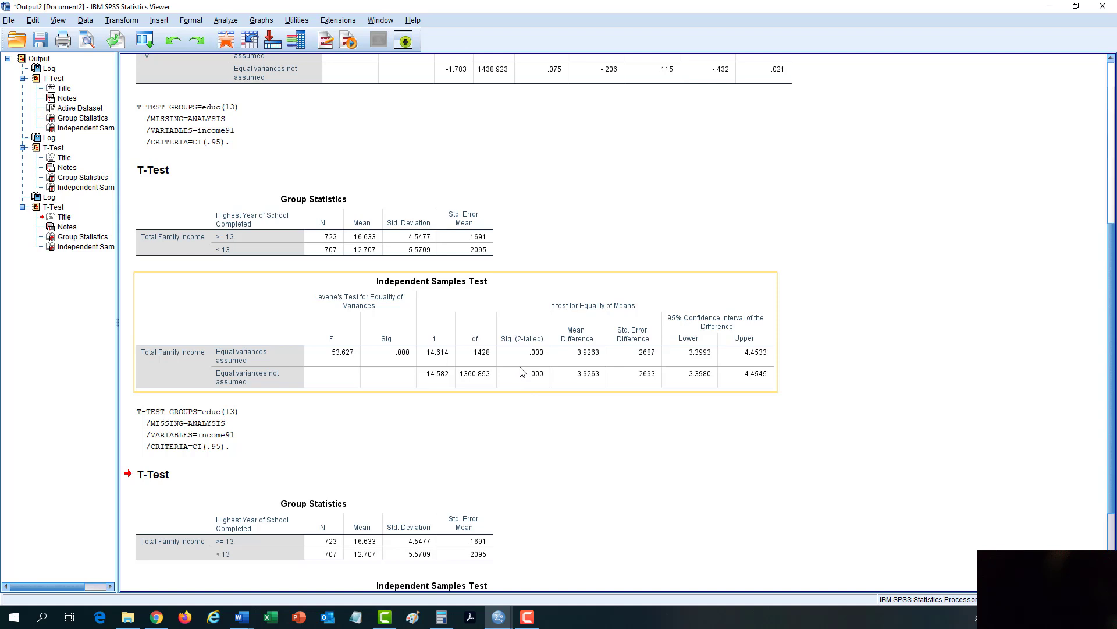
click(695, 164)
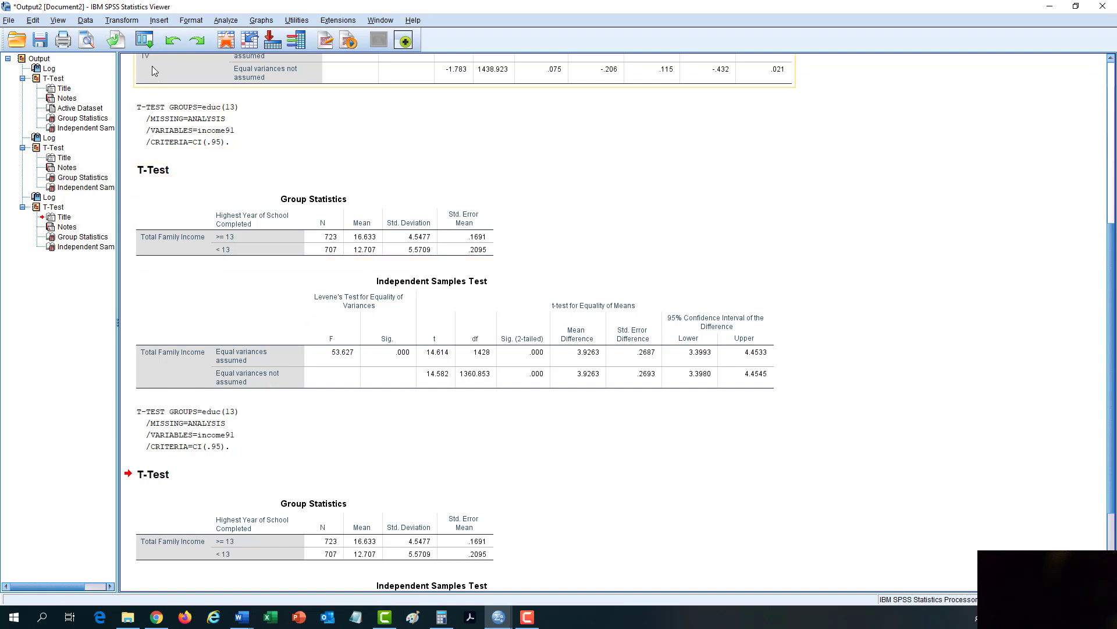
Recall the Independent-Samples T Test, reset its settings, and assign polviews as the grouping variable
click(145, 40)
click(177, 66)
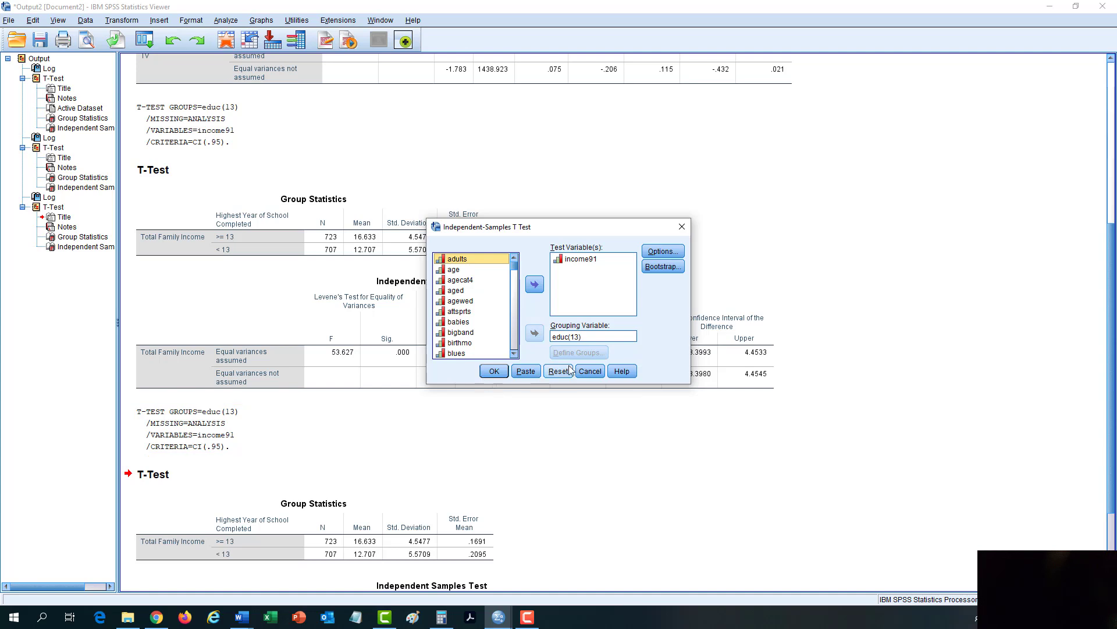
click(560, 372)
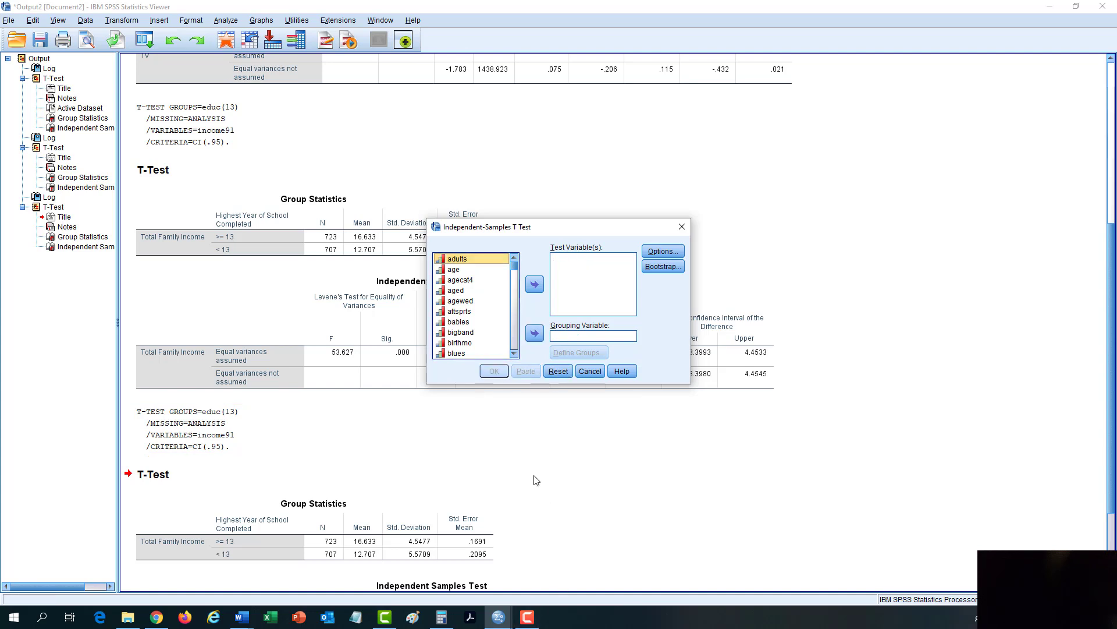
click(514, 327)
click(515, 325)
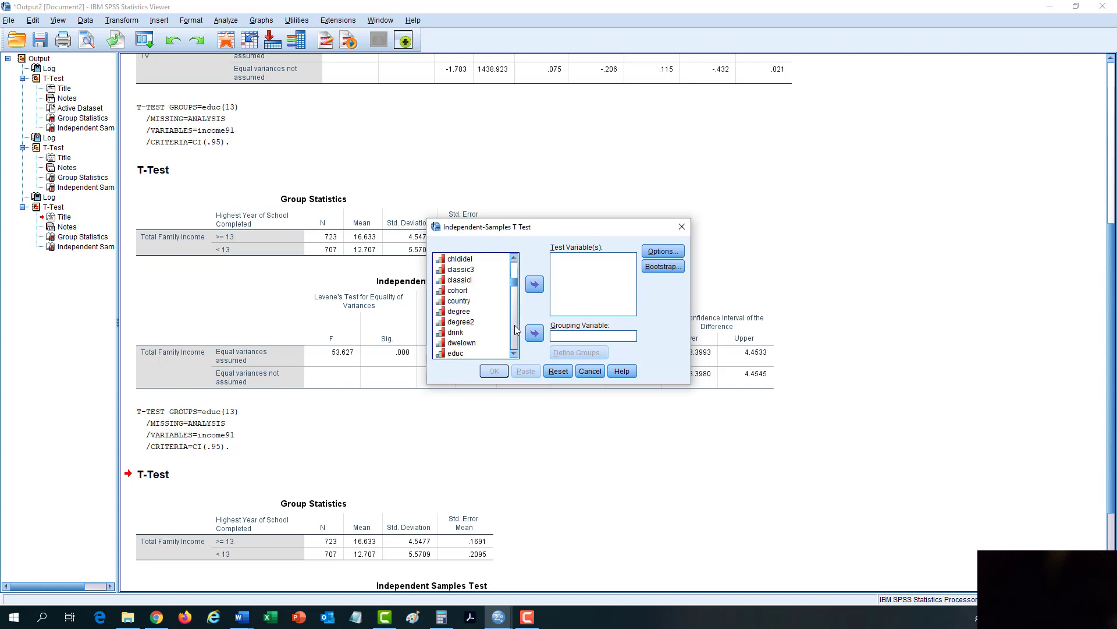
click(515, 325)
click(514, 325)
click(514, 325)
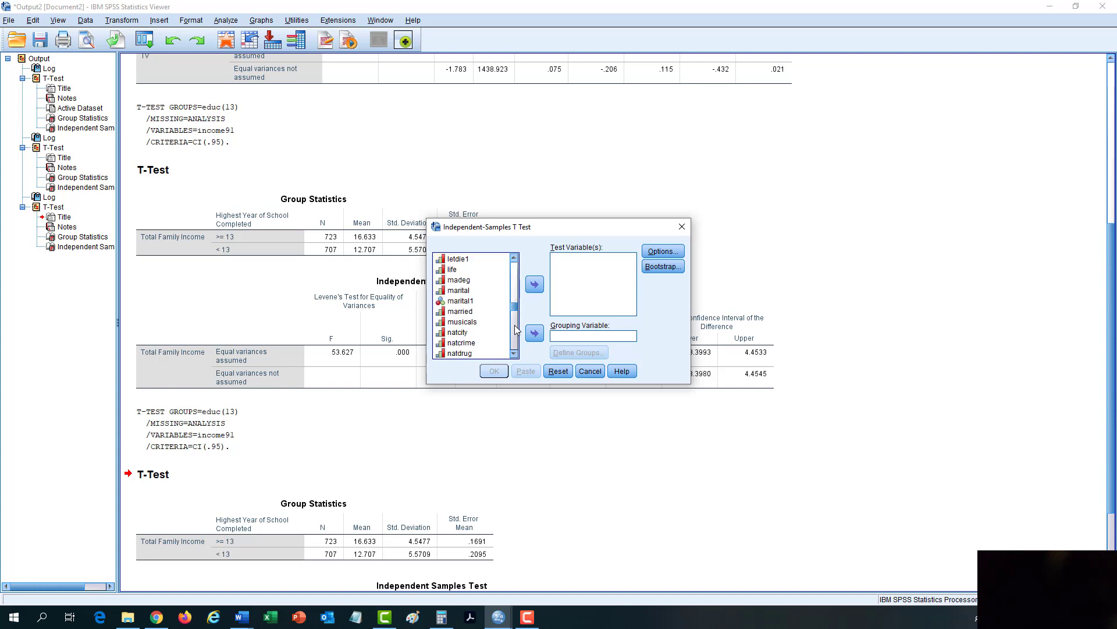
click(515, 324)
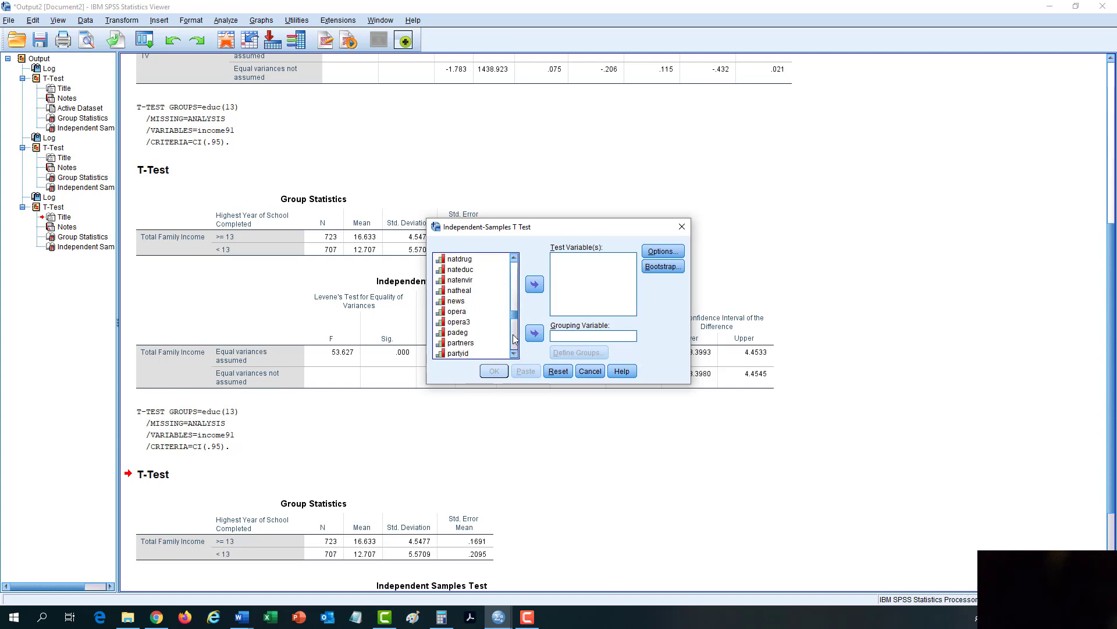
click(514, 336)
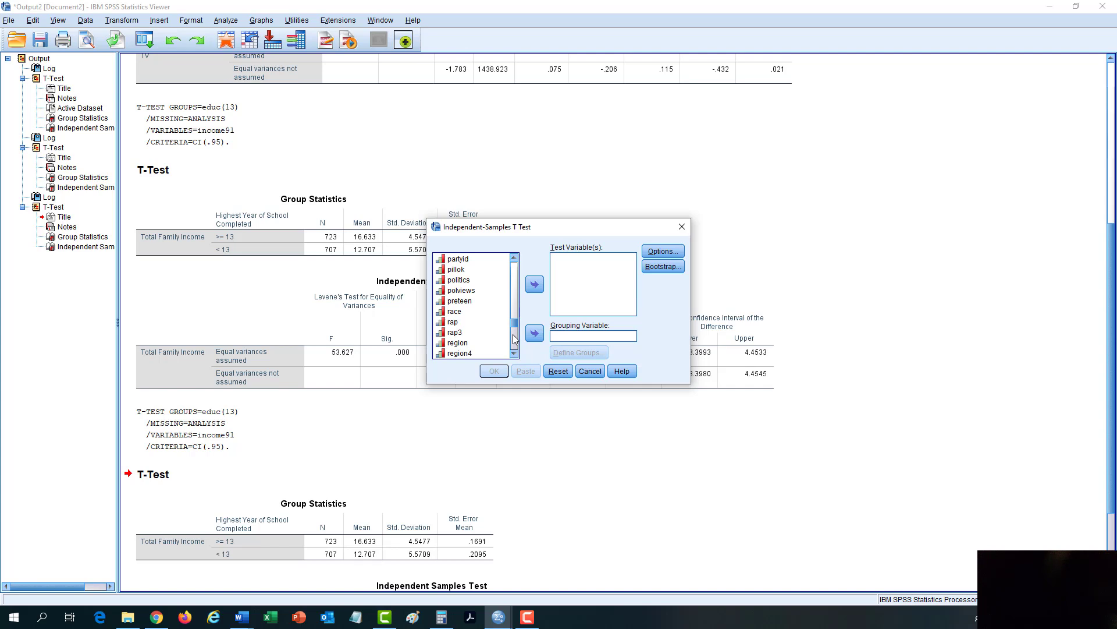
click(478, 291)
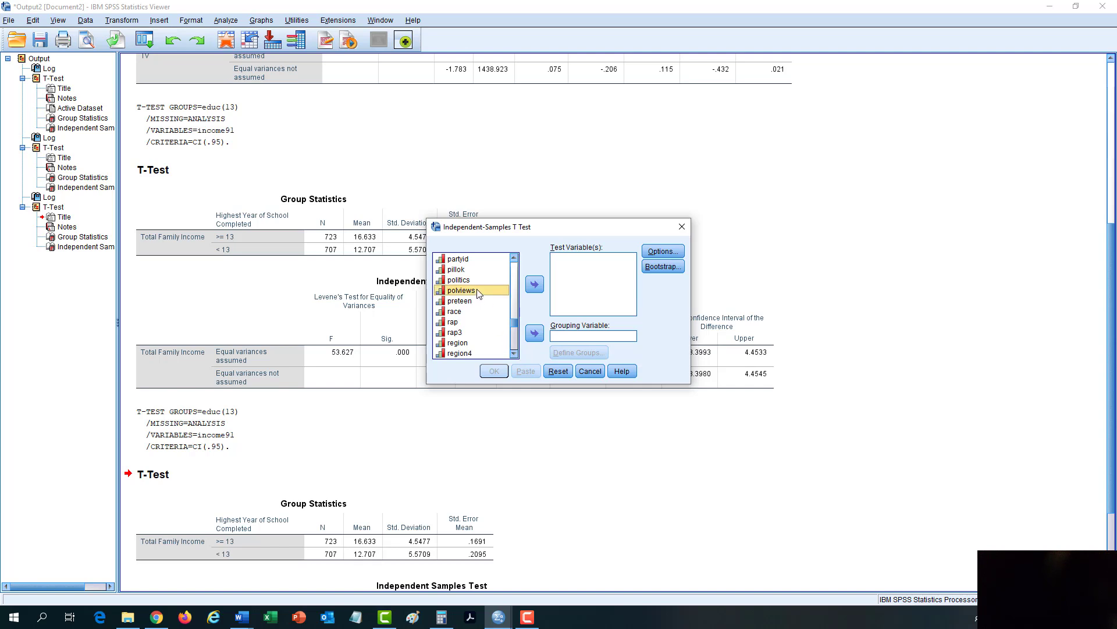
click(536, 333)
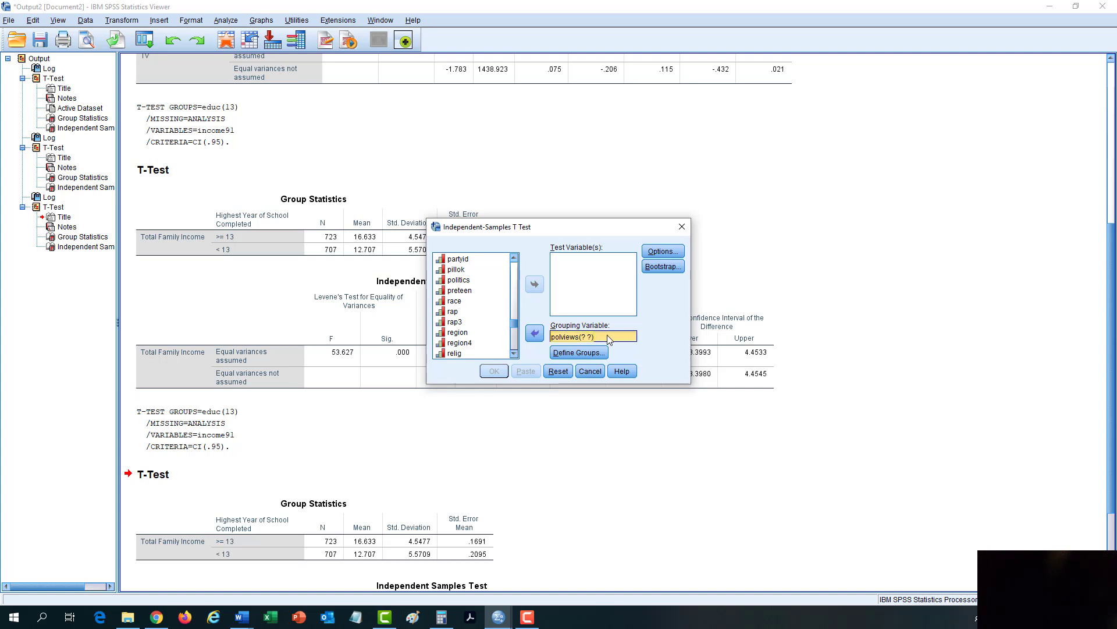
Look up the label and value labels of the polviews grouping variable in its variable information, and close it
right_click(566, 339)
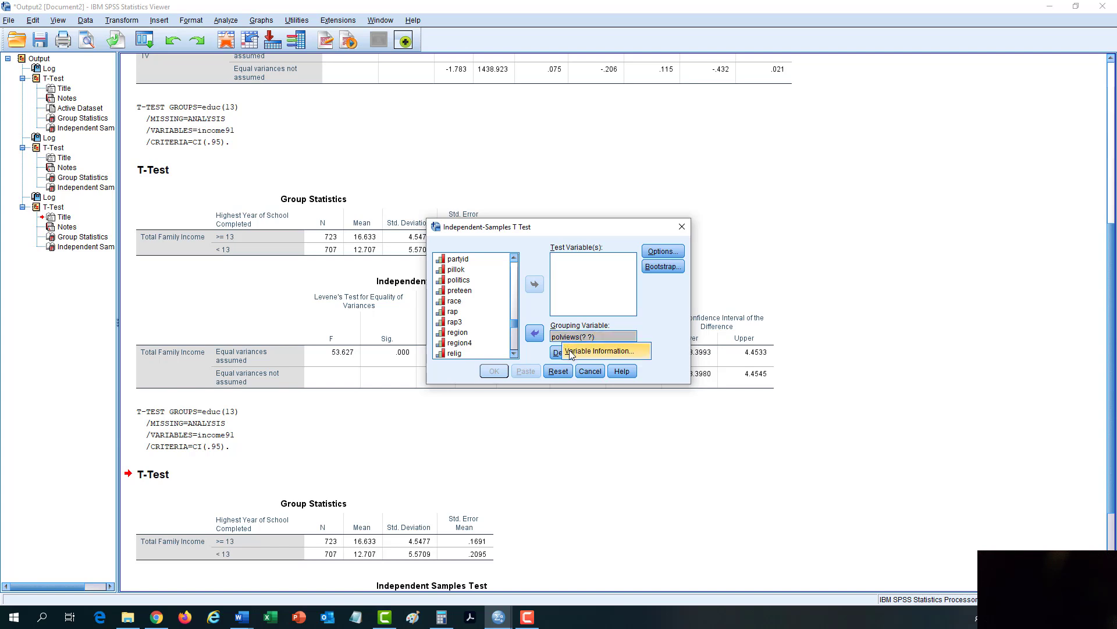
click(571, 352)
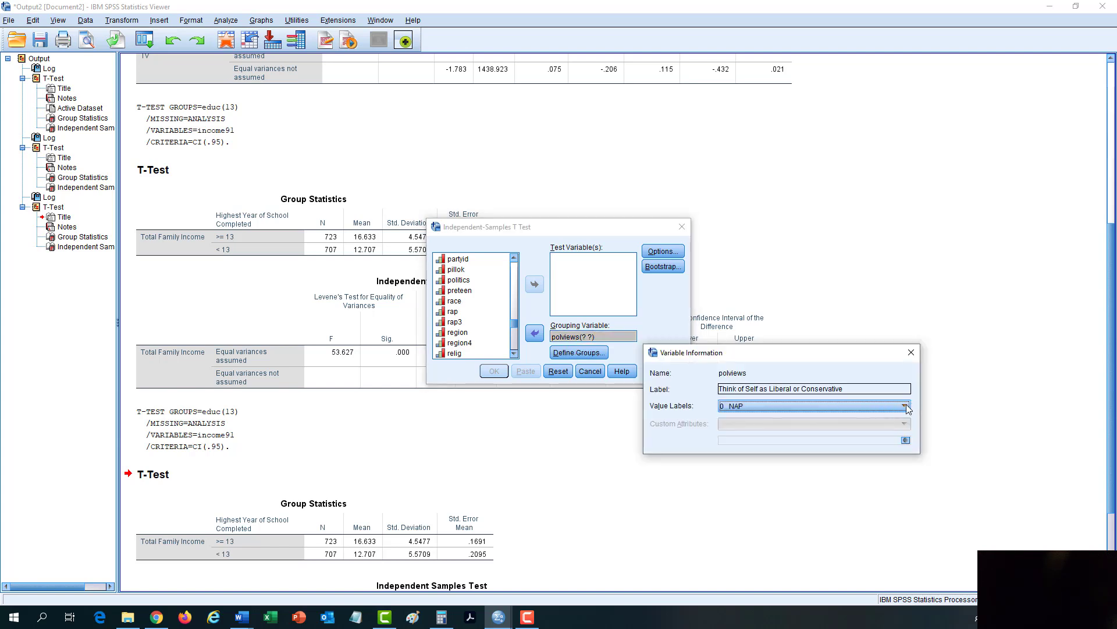
click(906, 405)
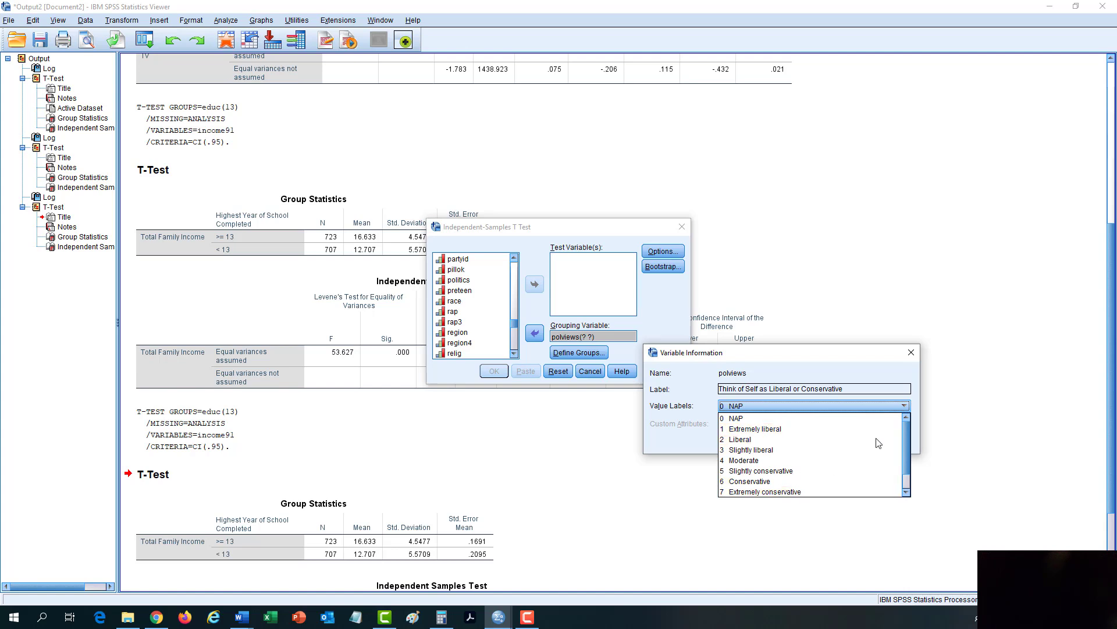
click(911, 352)
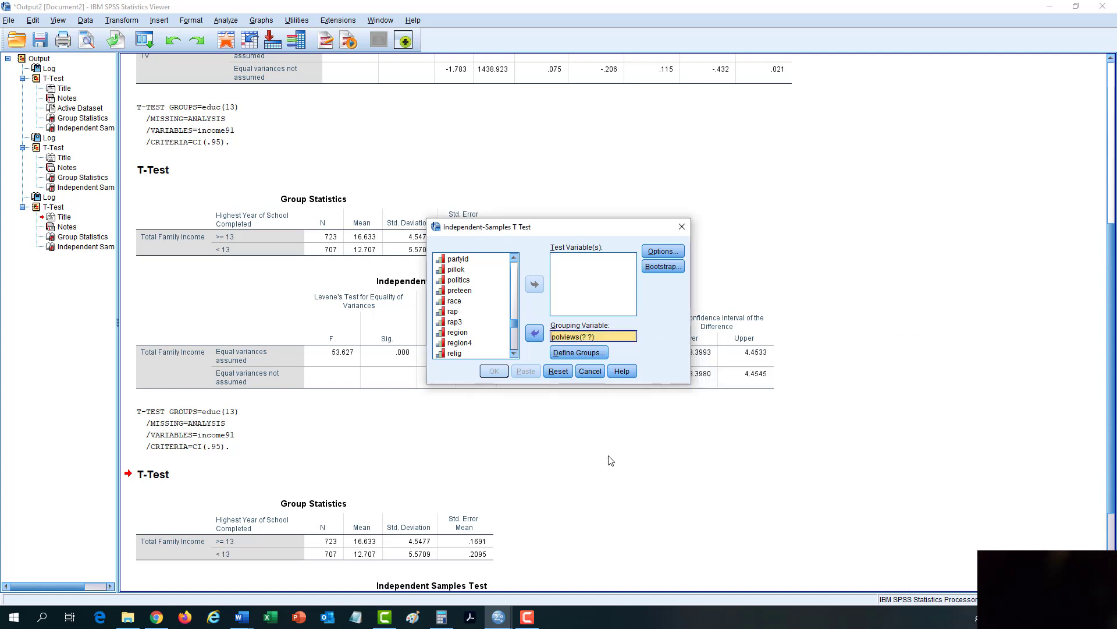
Define the polviews groups using specified values, with 1 for Group 1 and 7 for Group 2
click(573, 352)
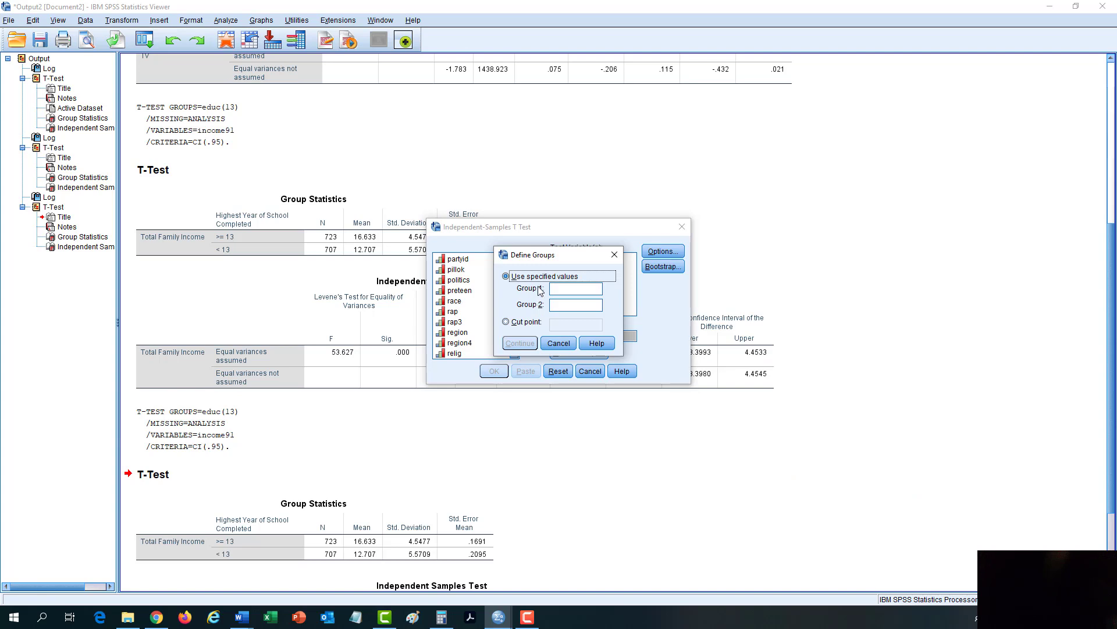
click(571, 288)
text(1)
click(559, 302)
text(7)
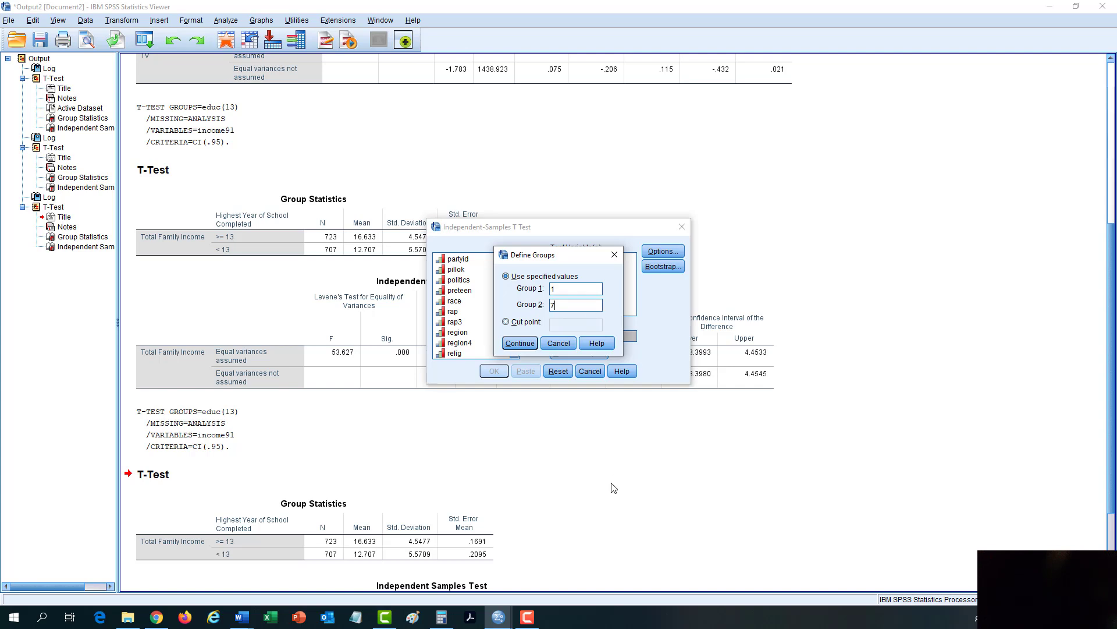
click(519, 343)
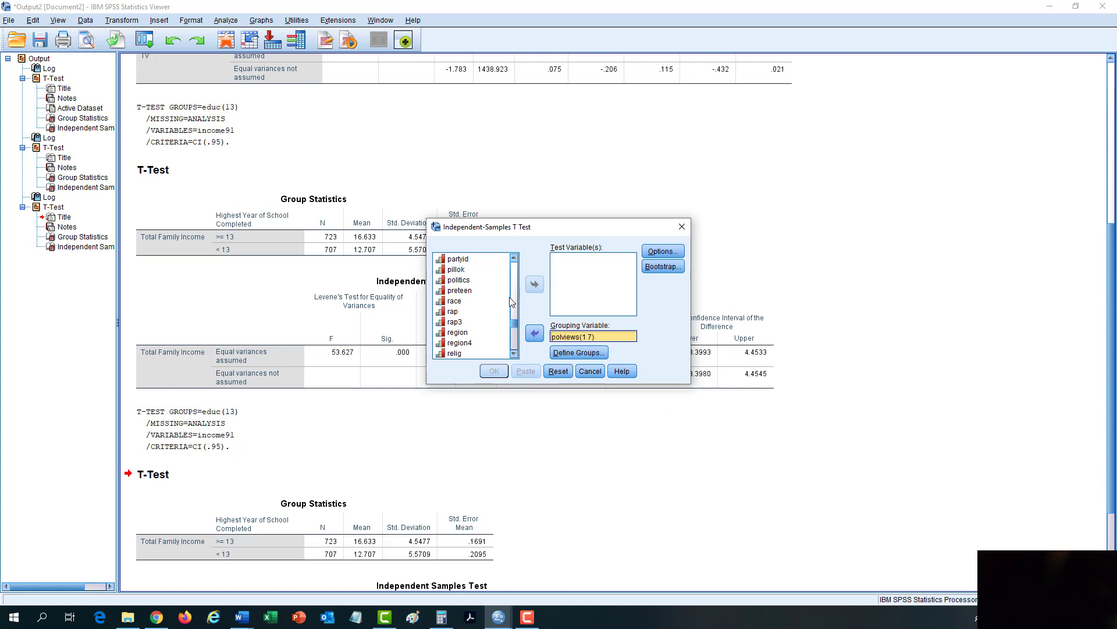
Add pillok as the test variable and run the independent-samples t-test
click(472, 273)
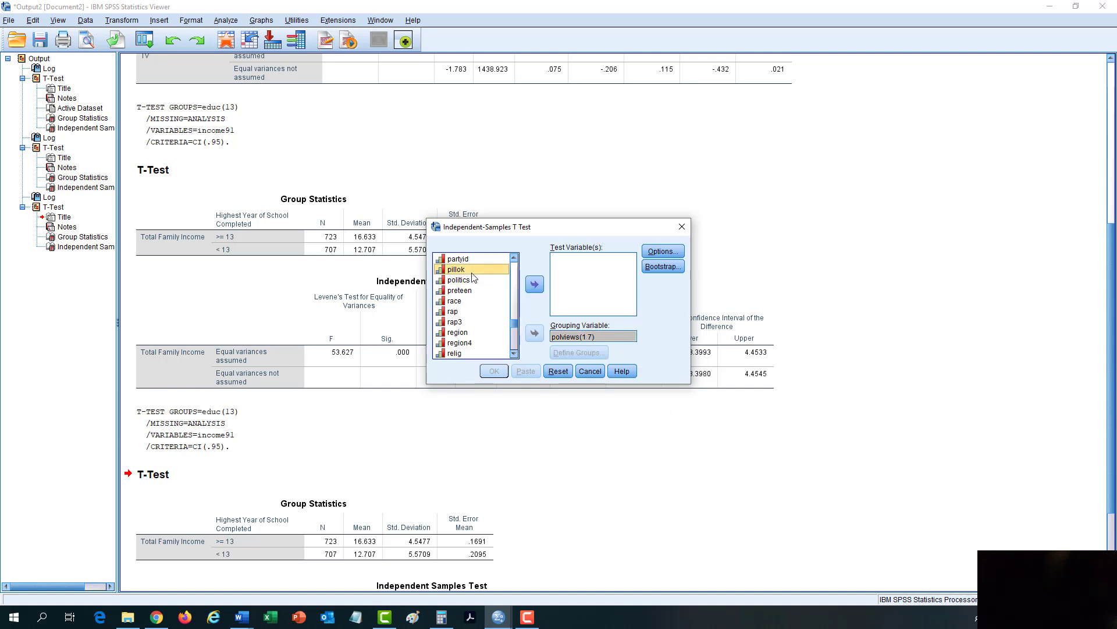
click(534, 284)
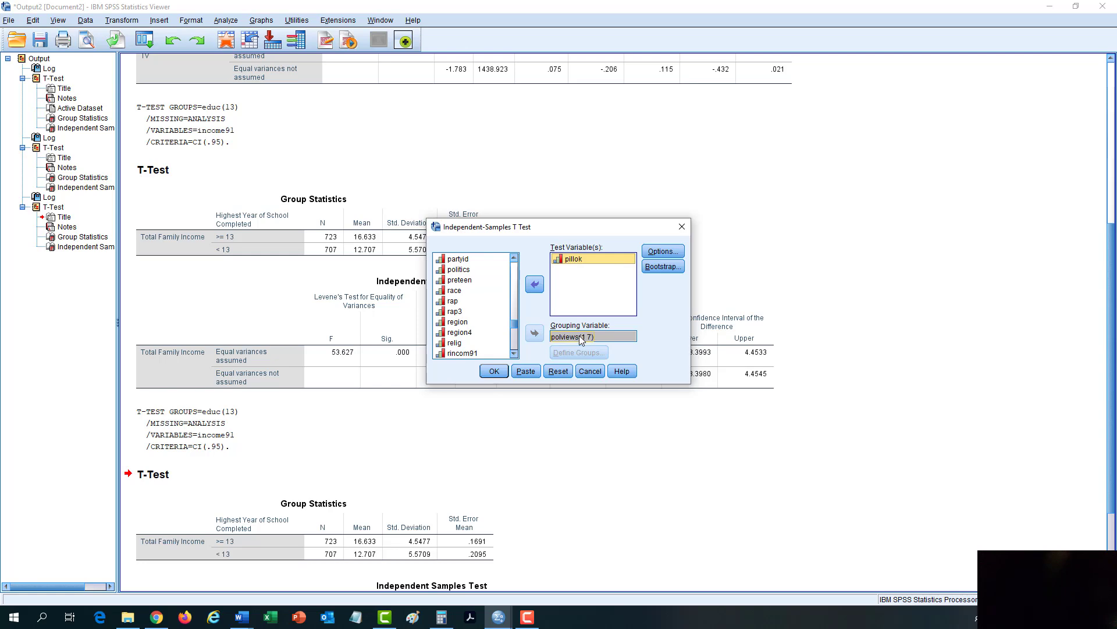
click(492, 373)
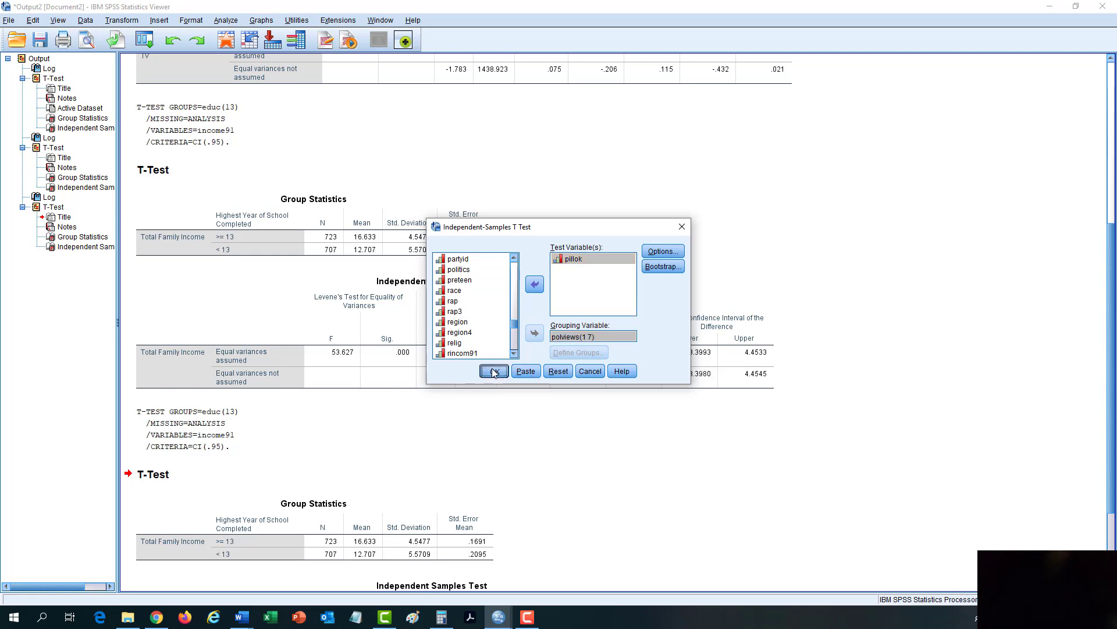
Recall the Independent-Samples T Test and rerun it with the same pillok and polviews settings
click(144, 39)
click(168, 61)
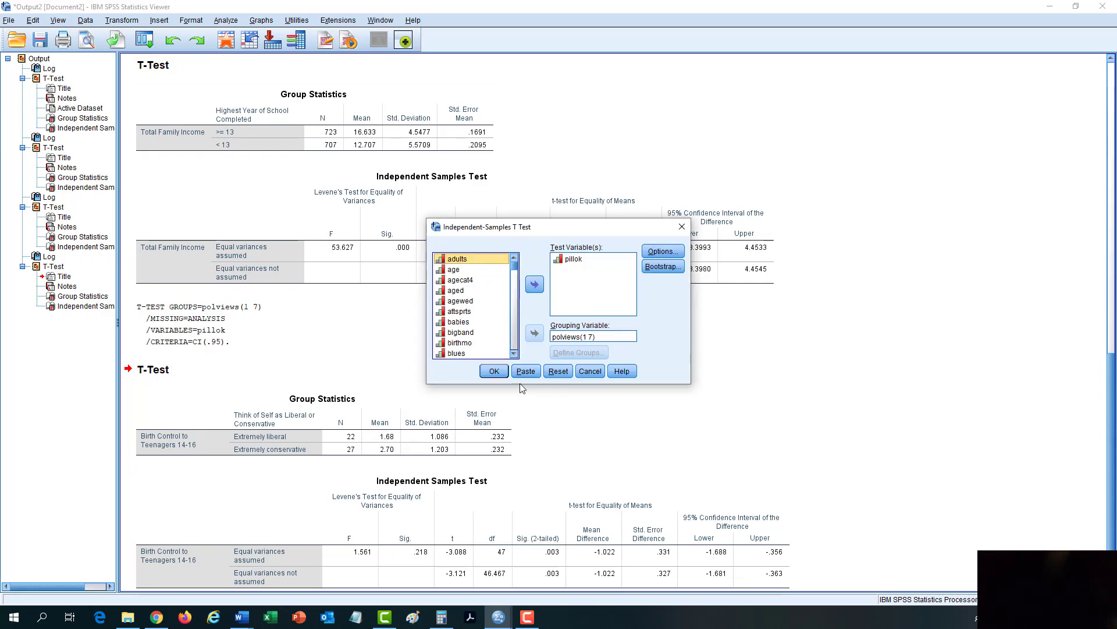
click(493, 372)
scroll(503, 373, up, 3)
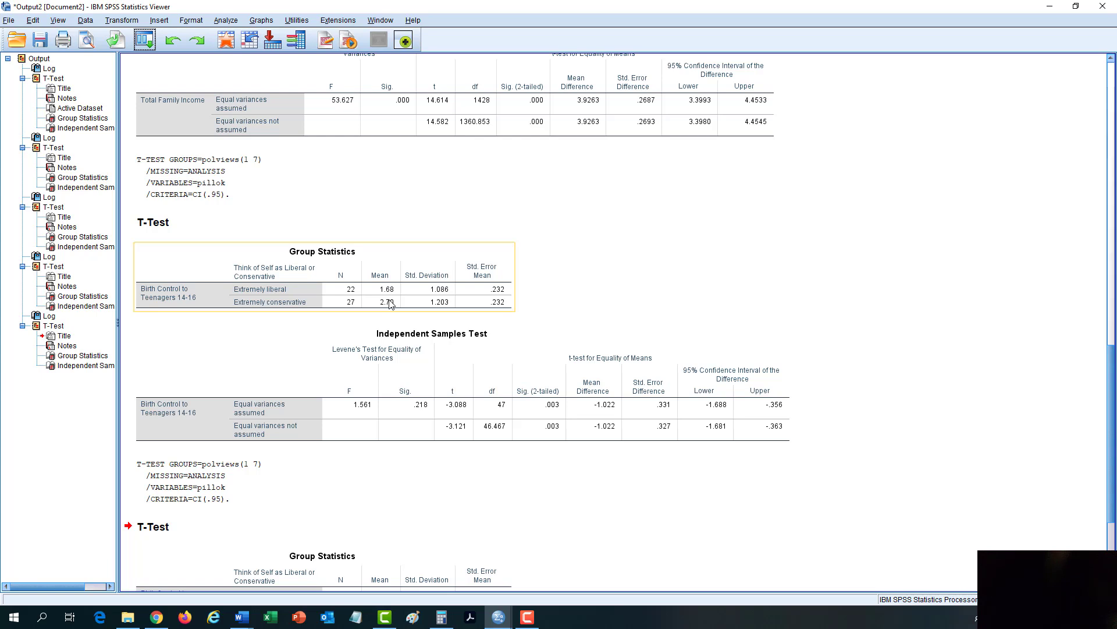
Switch to Calculator, subtract the group mean 1.68 from 2.70 to check the mean difference, and clear and minimize it
click(446, 615)
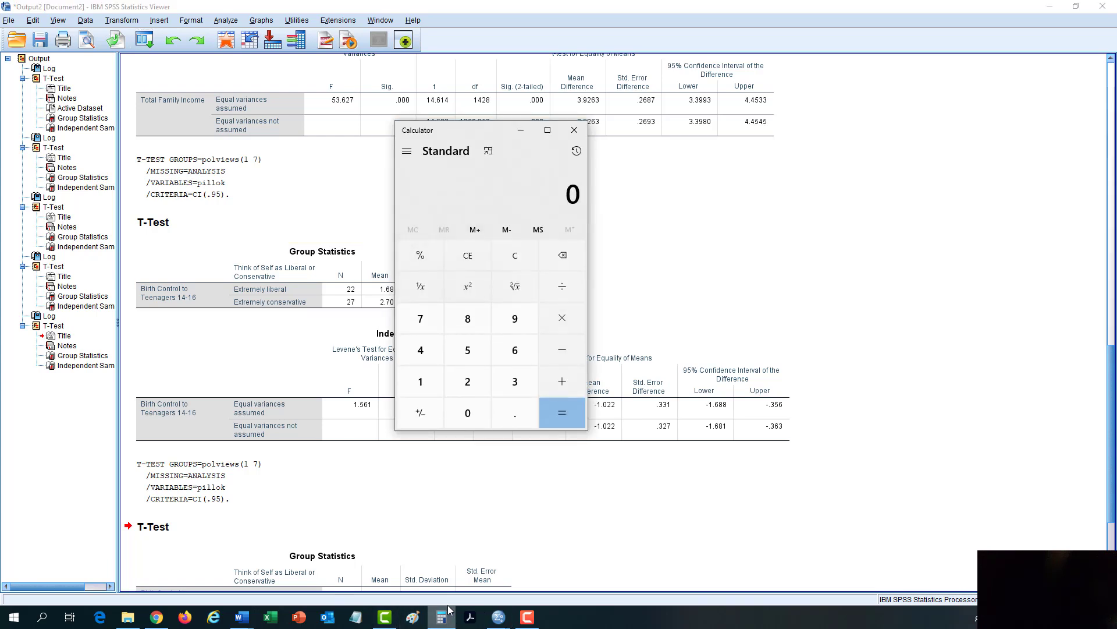
drag(460, 125, 481, 127)
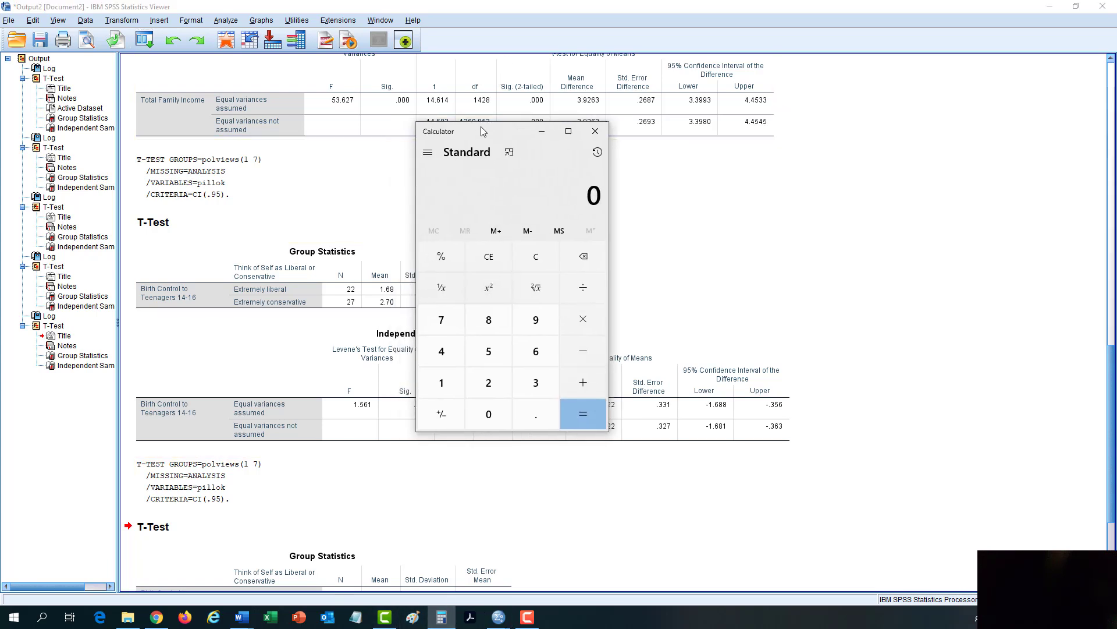
text(2.7)
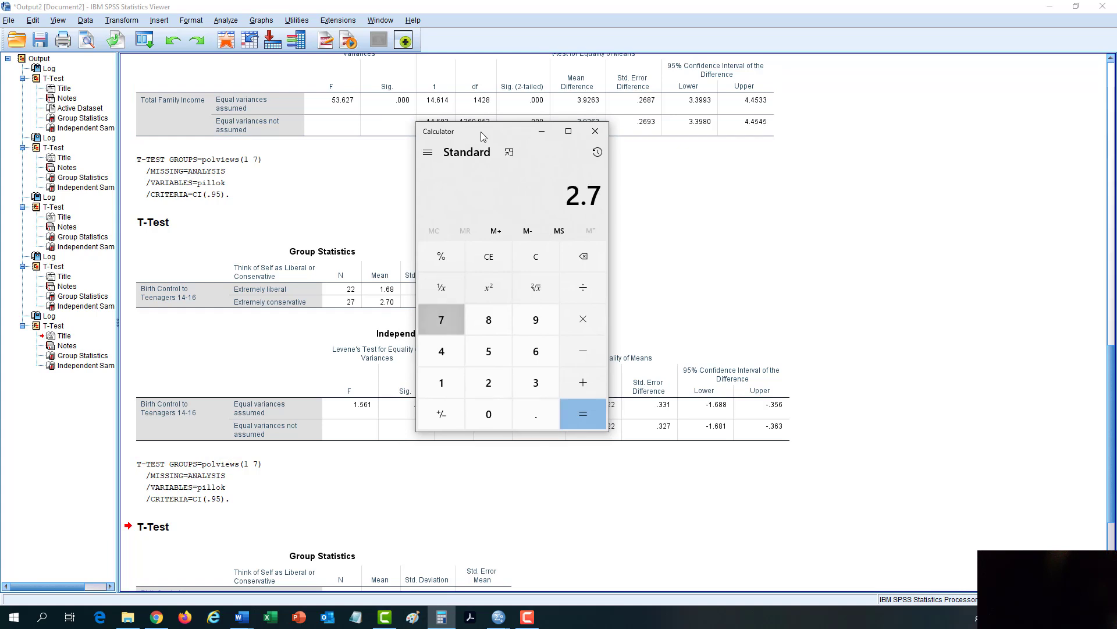
text(0-)
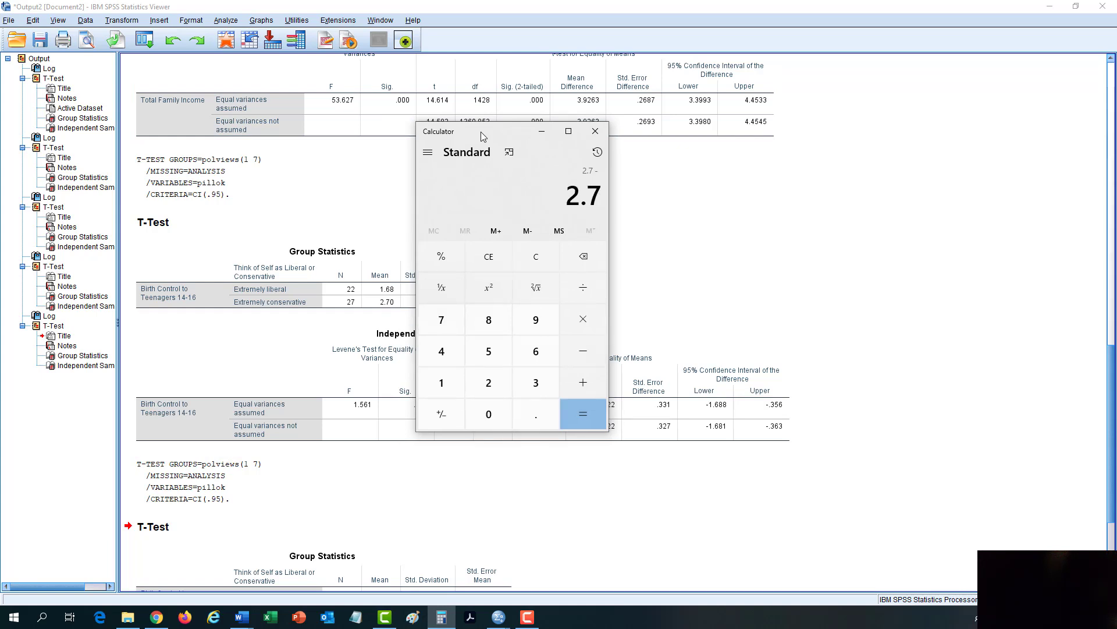
text(1.68)
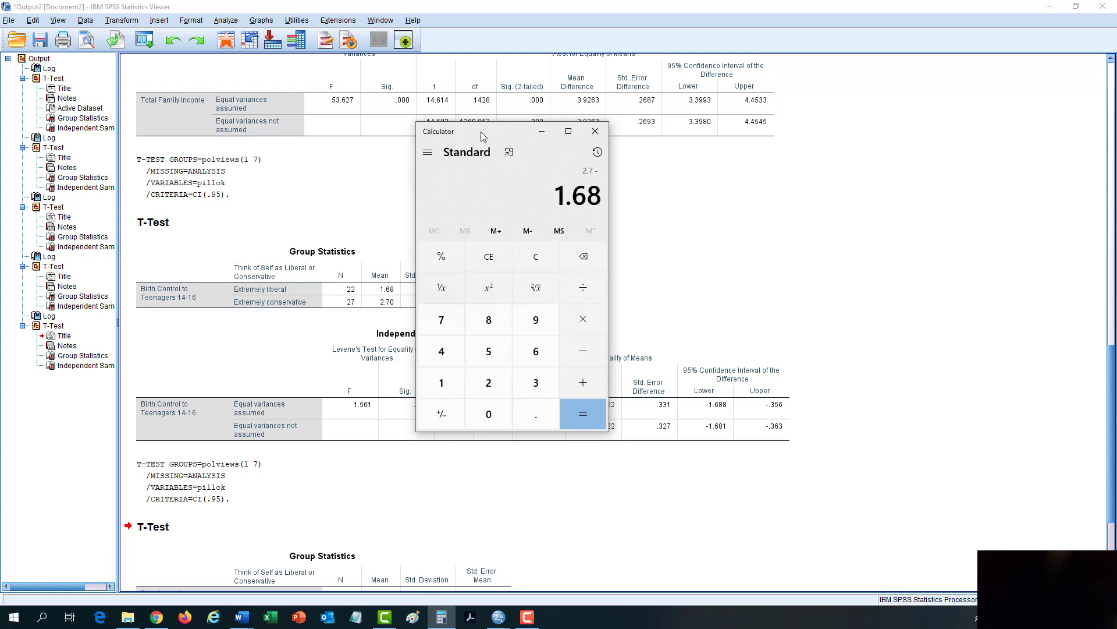
key(Return)
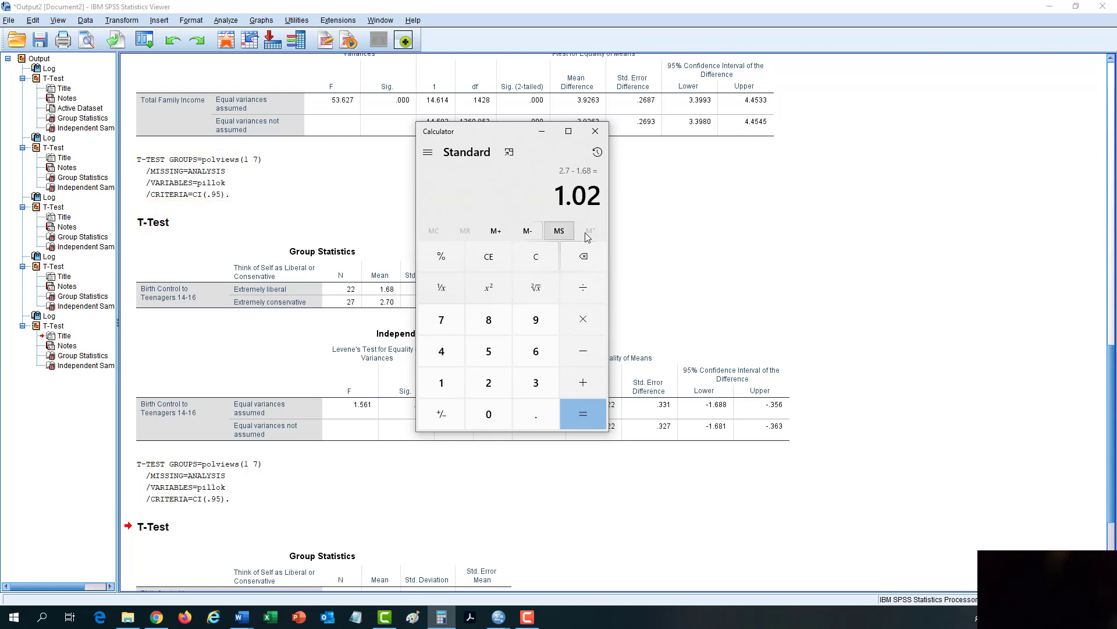
click(636, 198)
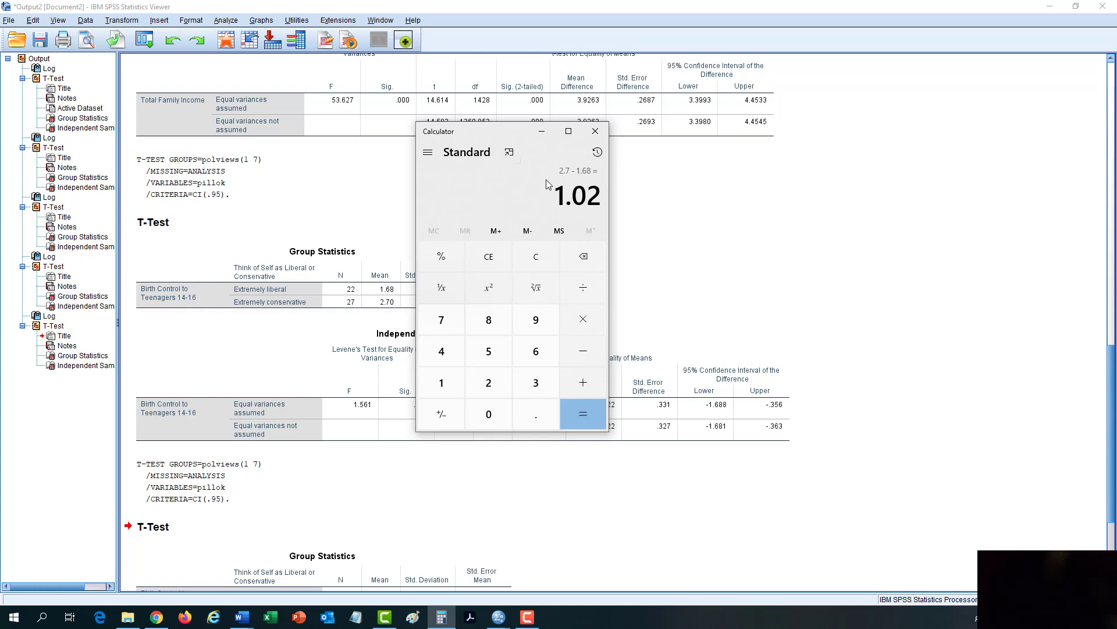
key(Escape)
click(545, 136)
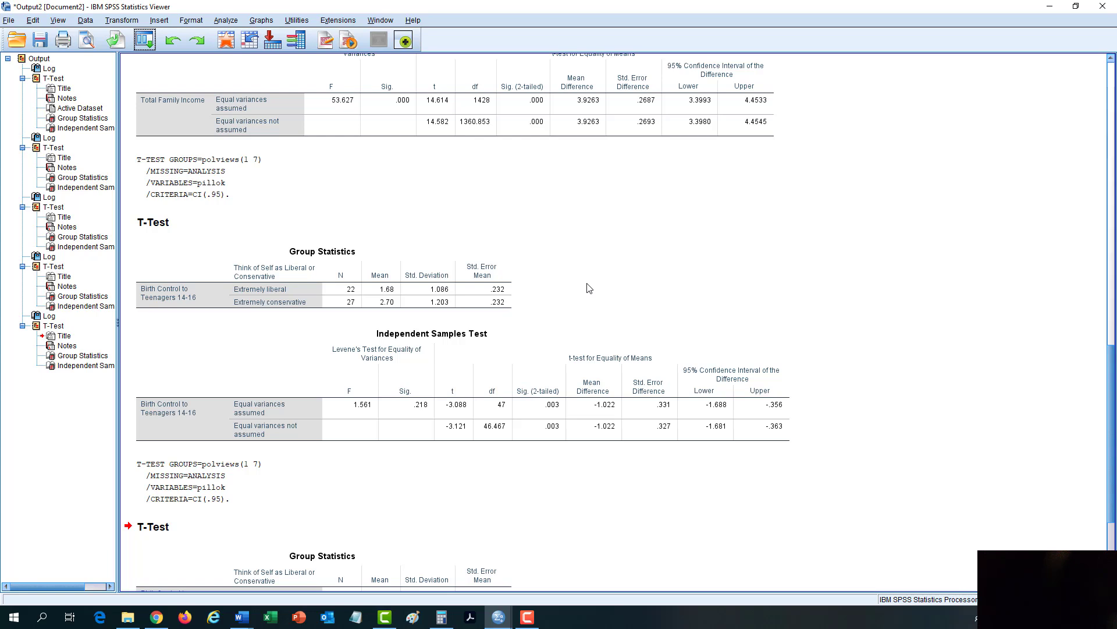
Examine the group means and the two-tailed significance in the Group Statistics and Independent Samples Test tables for pillok by polviews
click(310, 289)
click(398, 292)
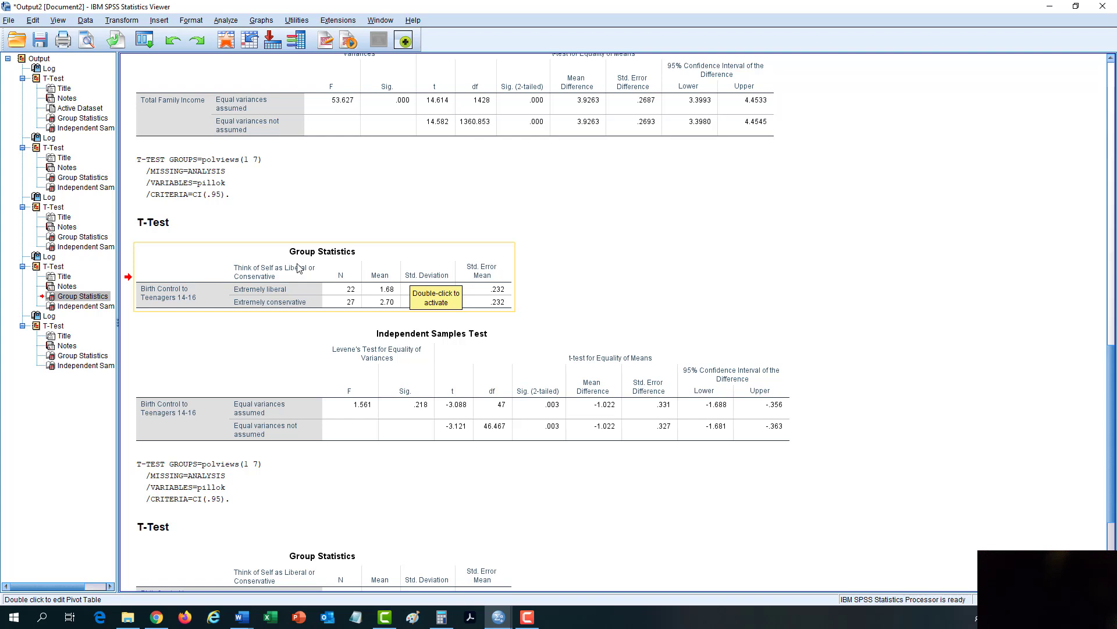
click(549, 411)
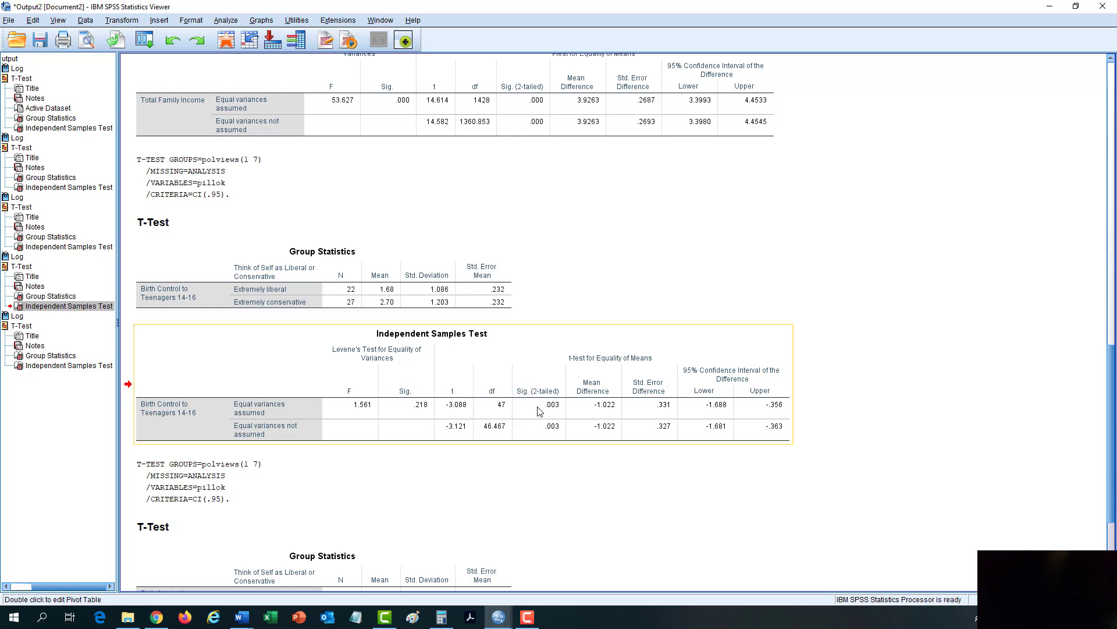
click(357, 292)
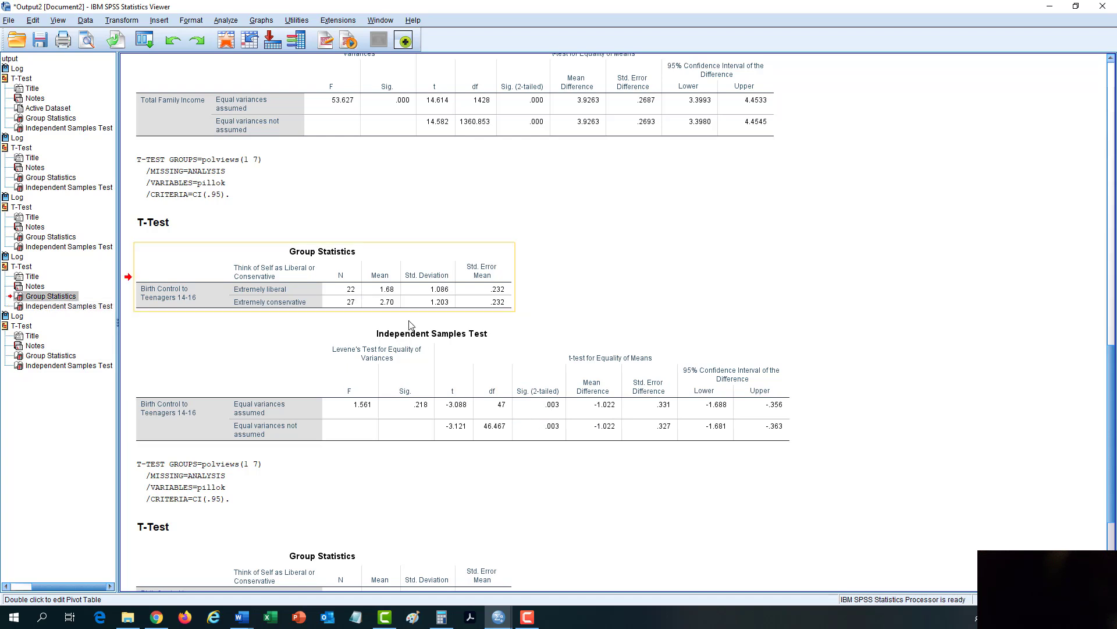
View the Copy As formats available for the pillok Group Statistics table, including Image, without copying it
right_click(382, 280)
mouse_move(419, 316)
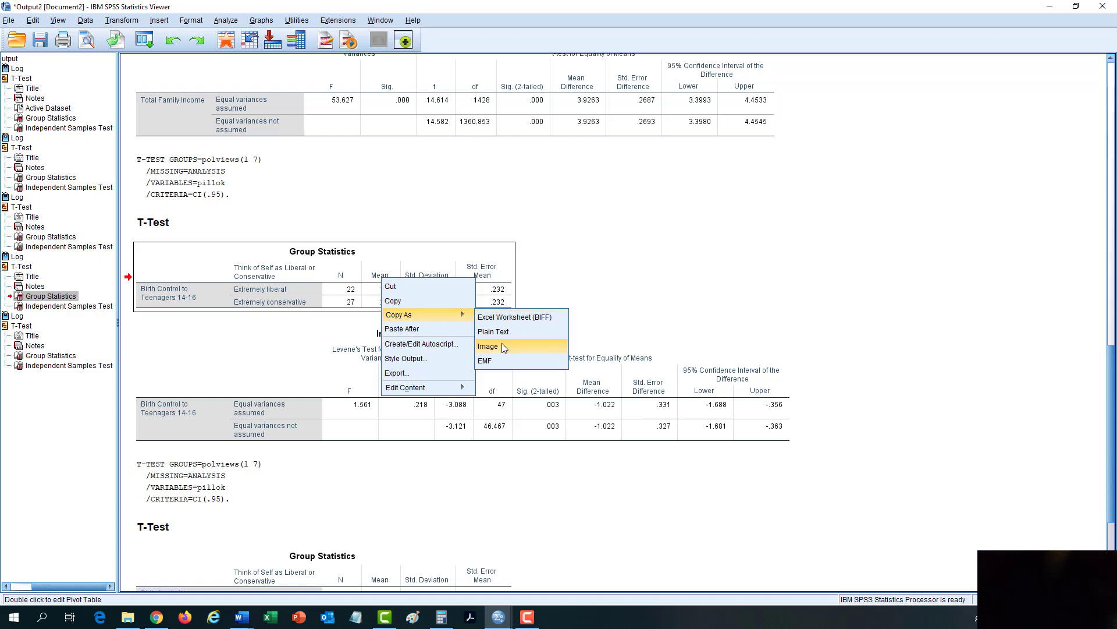
click(815, 224)
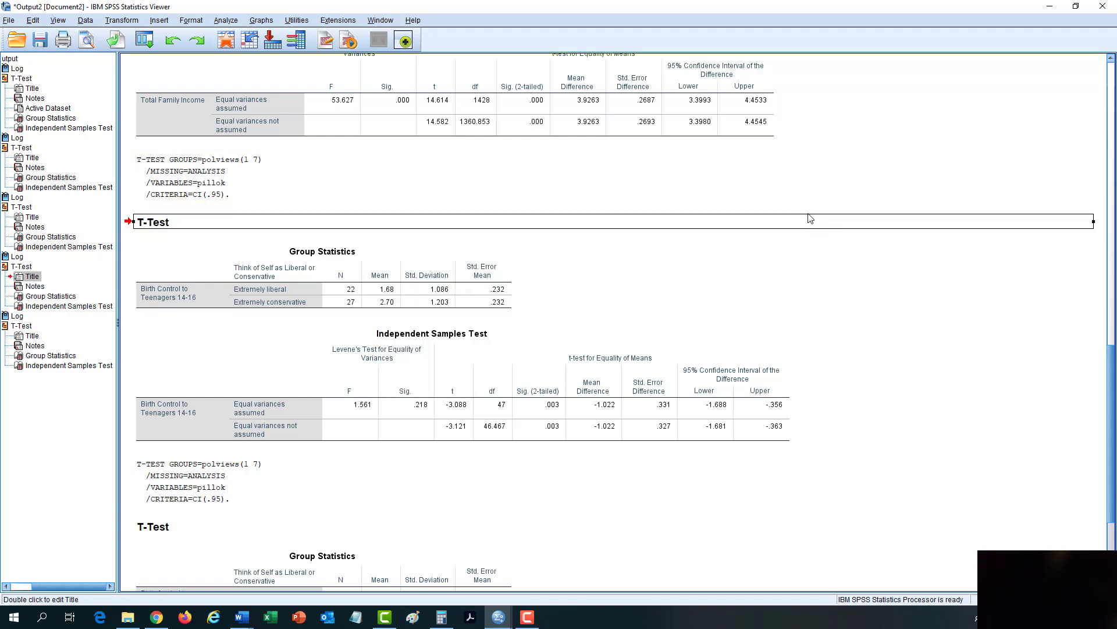
click(803, 179)
click(338, 276)
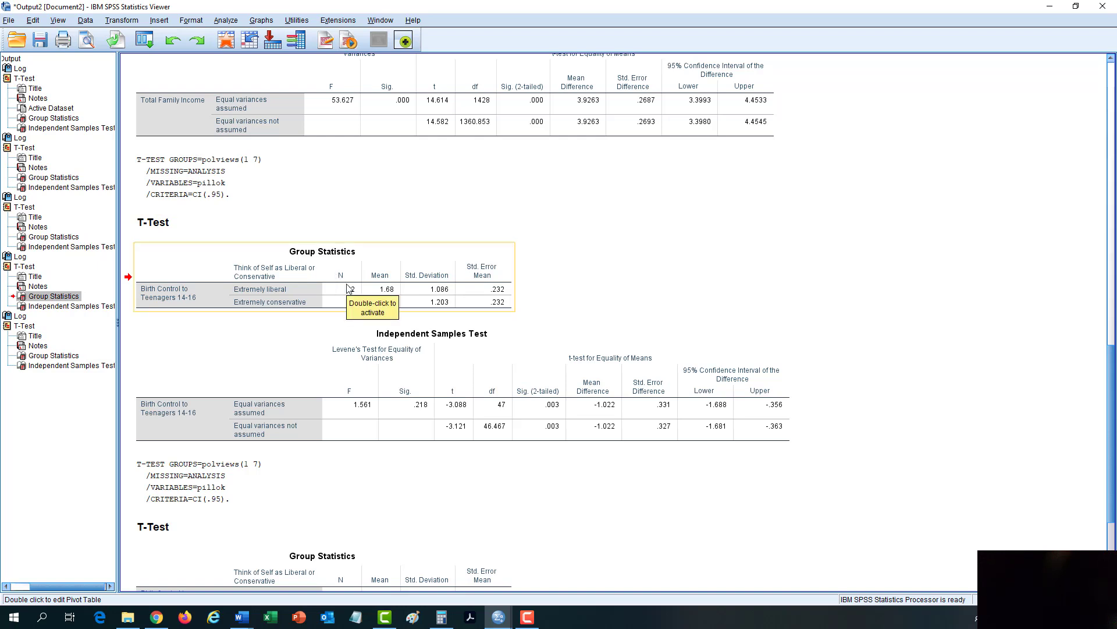
drag(347, 284, 663, 265)
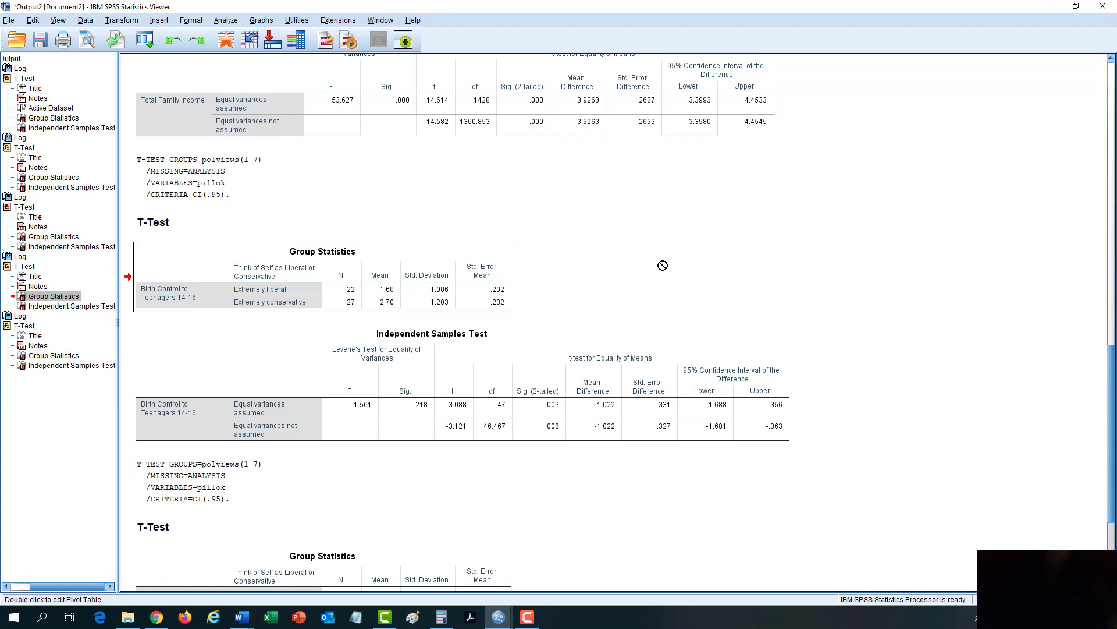